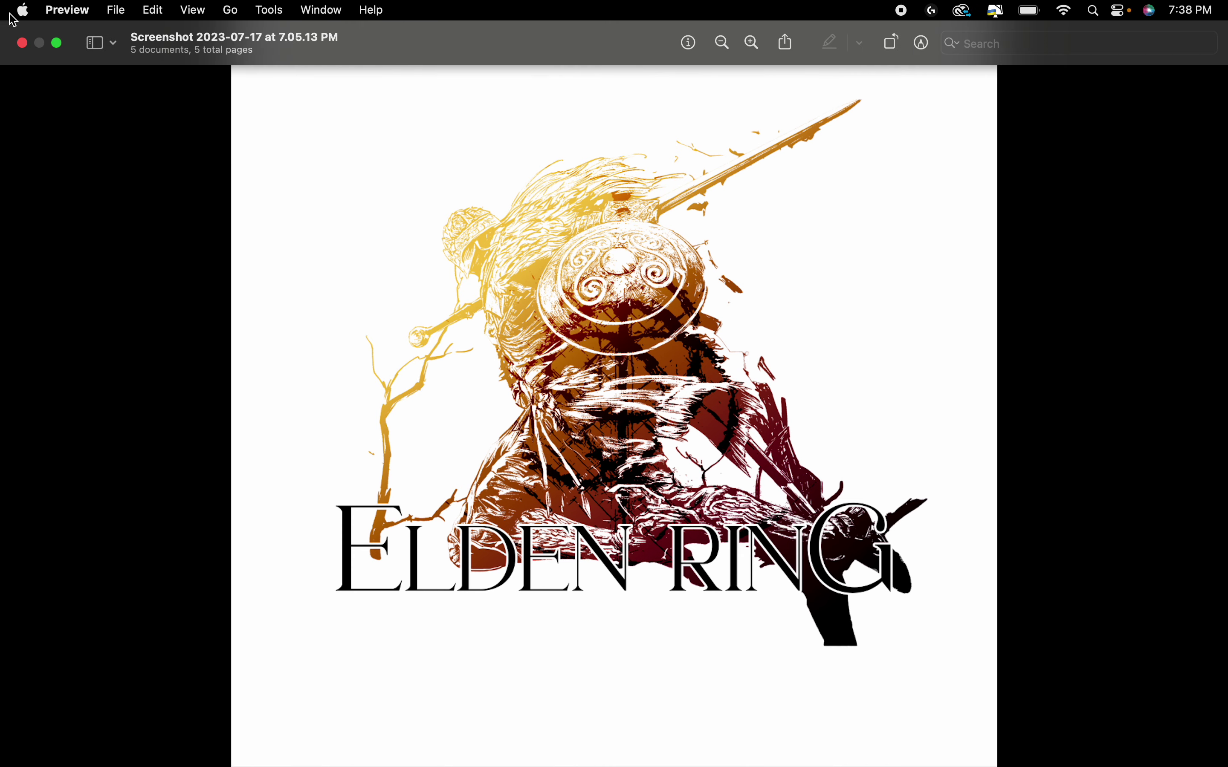
Close the full-screen Elden Ring gradient example in Preview
left_click(22, 43)
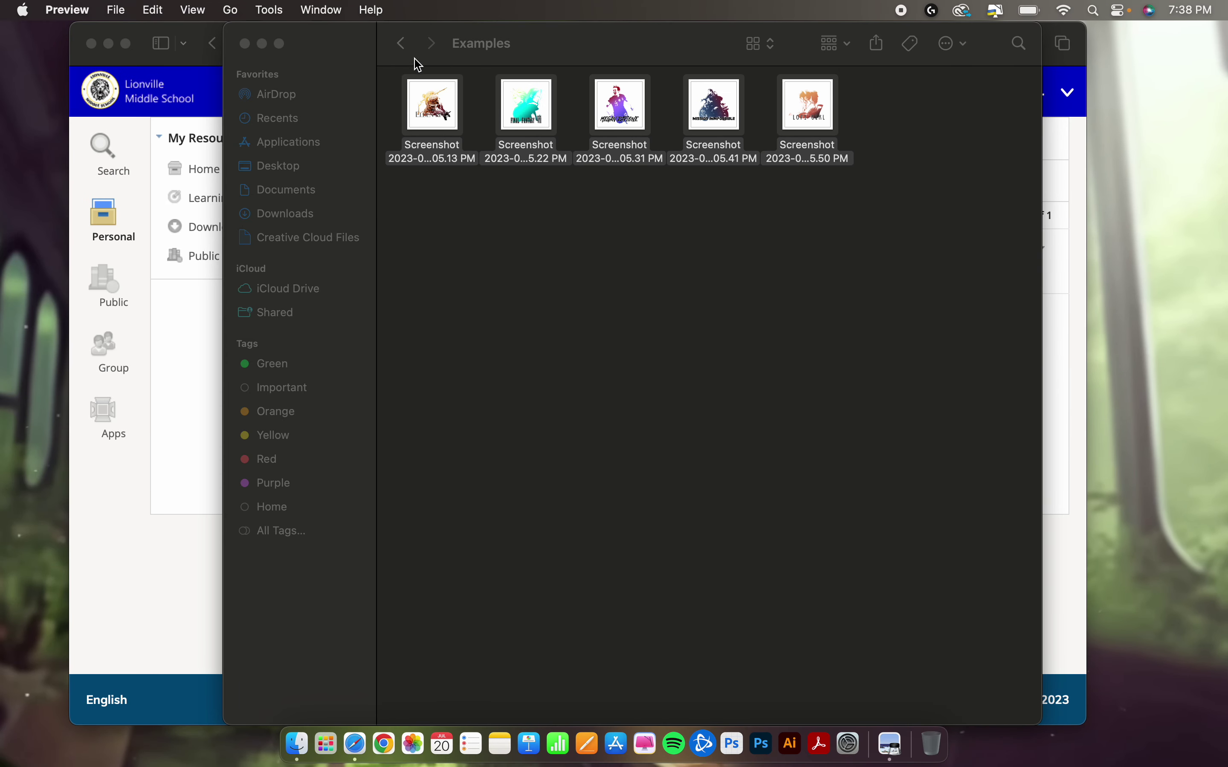
Back in 8.4-Gradient Logo, preview the Final Fantasy XVI logo and emblems images, then close them
left_click(402, 44)
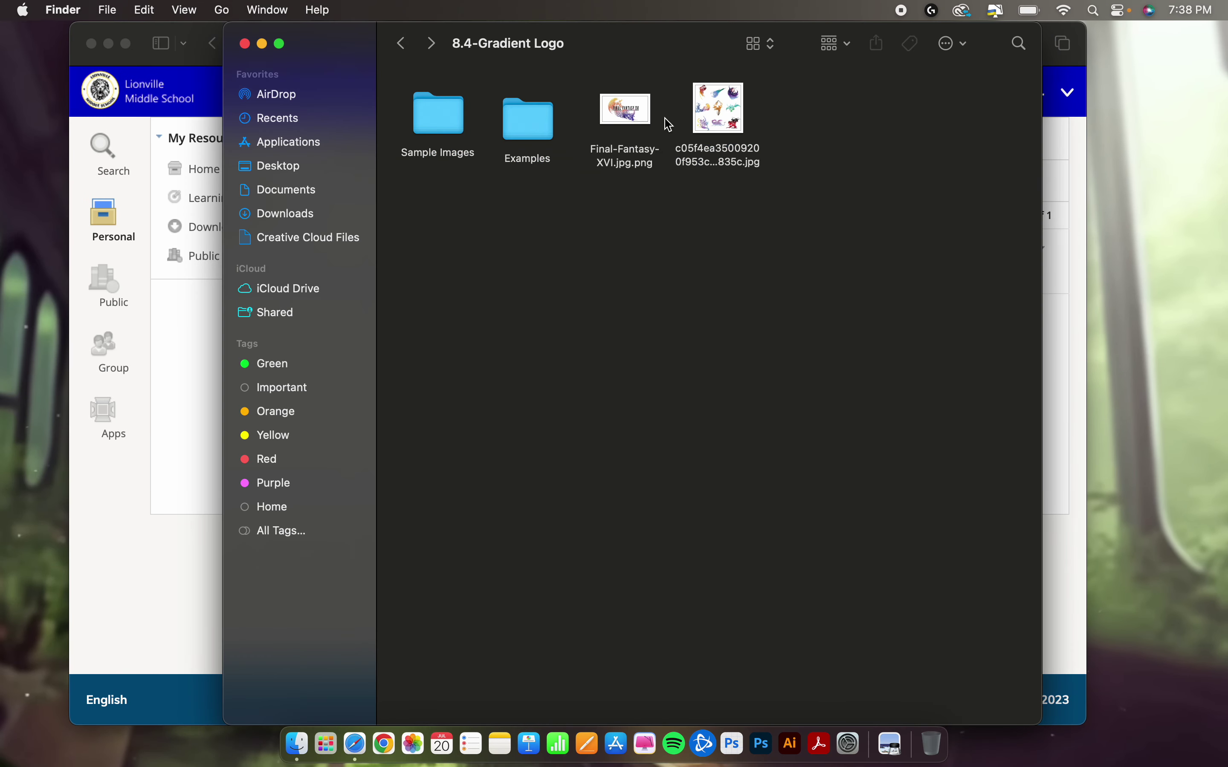
double_click(626, 112)
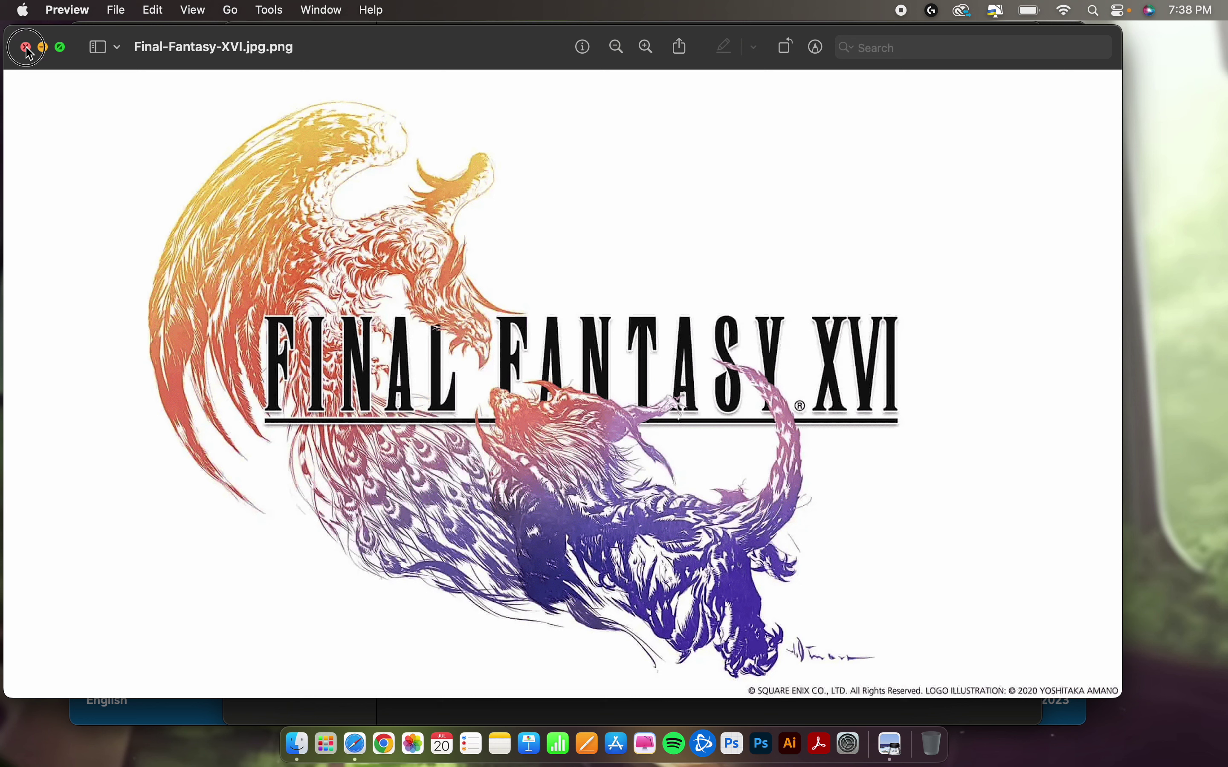
left_click(26, 47)
double_click(708, 115)
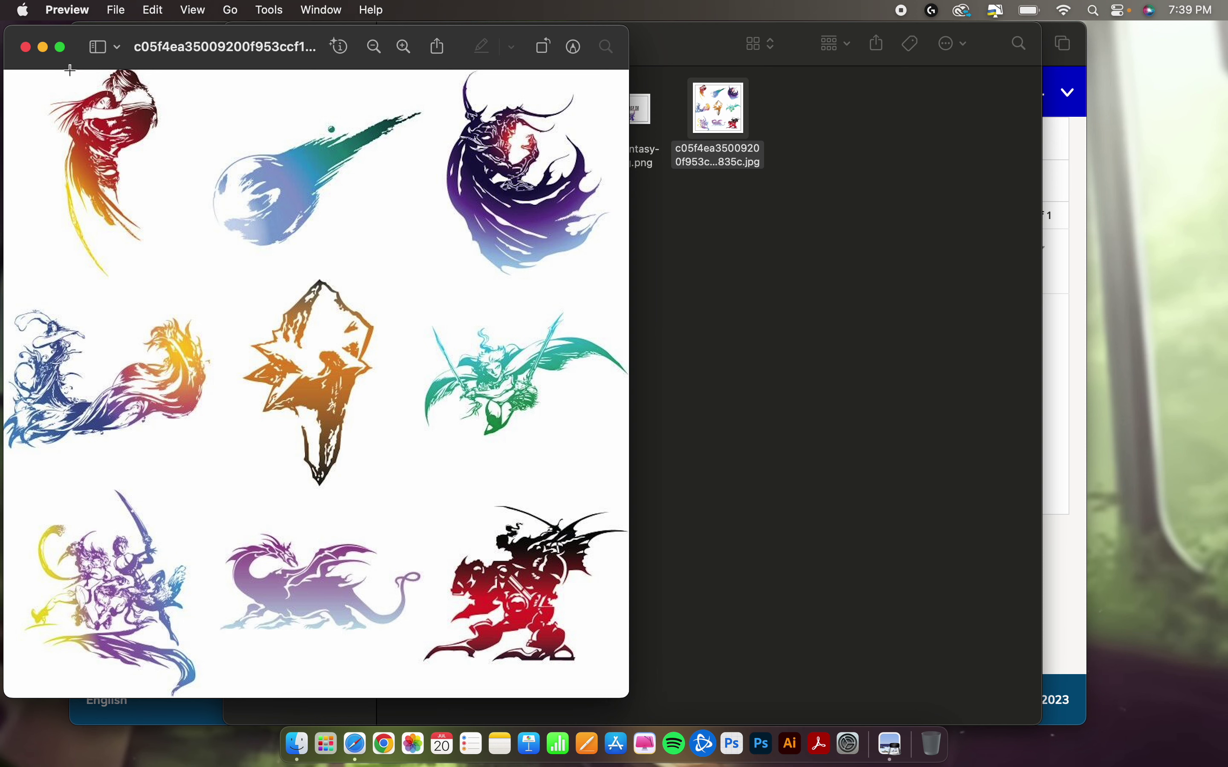
left_click(26, 48)
Open the Sample Images folder and preview the Elden Ring knight painting and sigil images
left_click(448, 109)
double_click(449, 113)
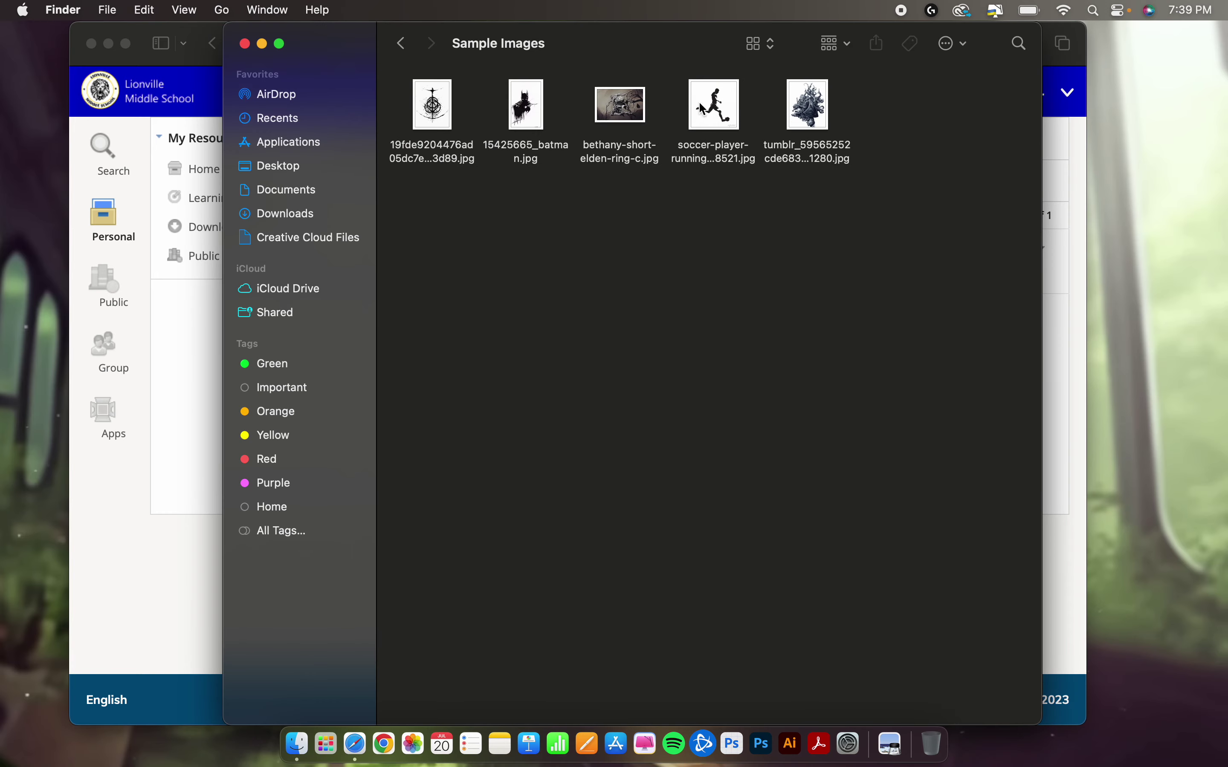
double_click(631, 98)
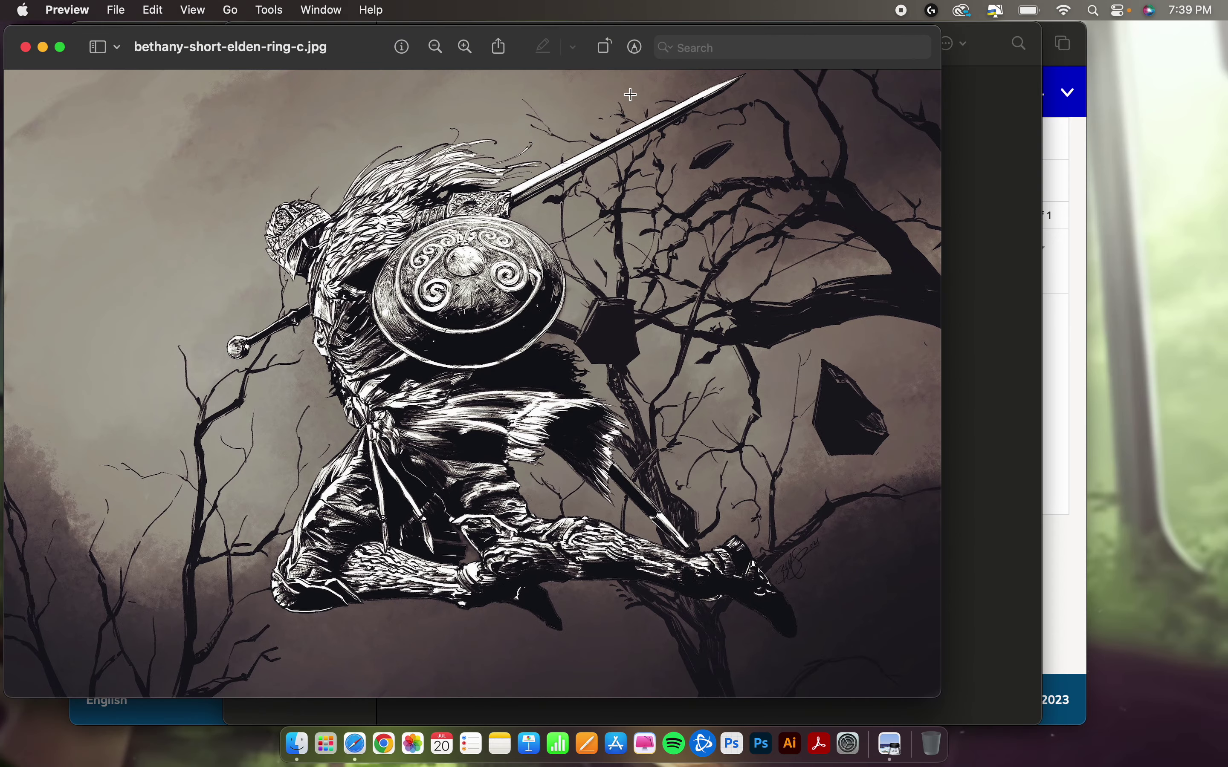
left_click(25, 47)
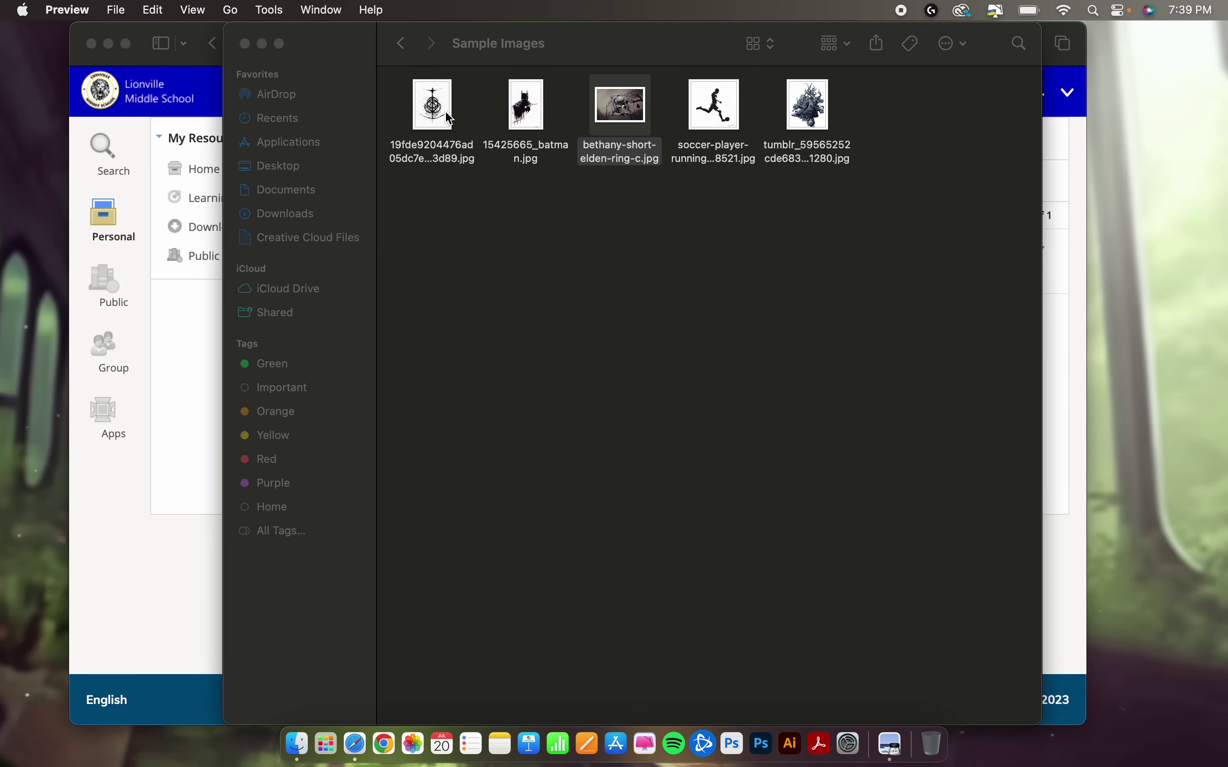
double_click(445, 110)
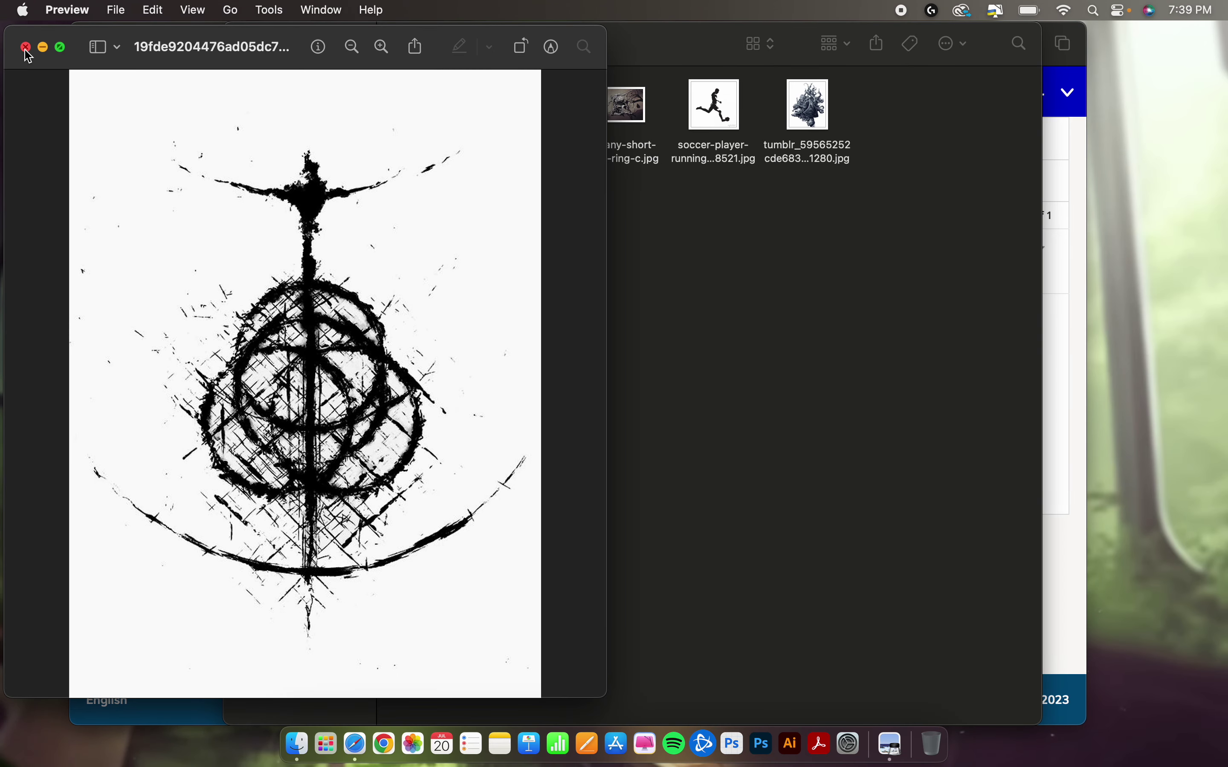
left_click(26, 47)
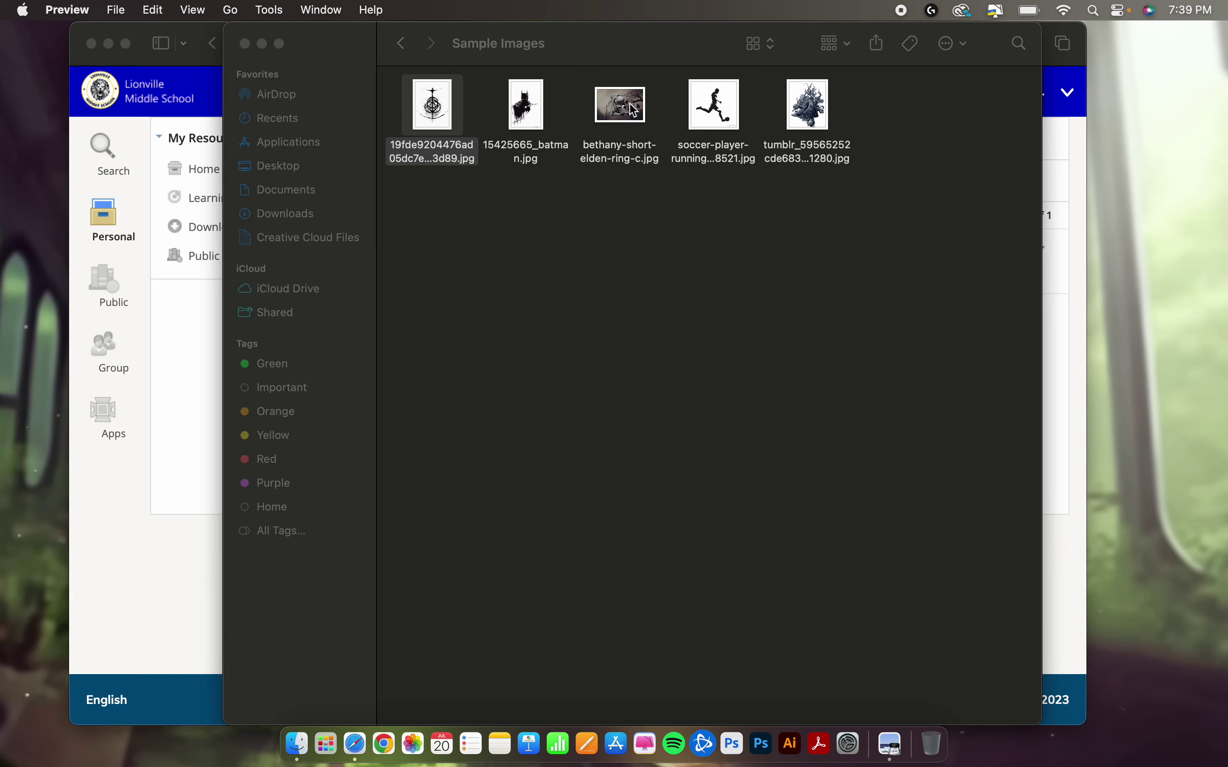
Preview the Batman ink drawing and the soccer player silhouette, then close both
double_click(537, 113)
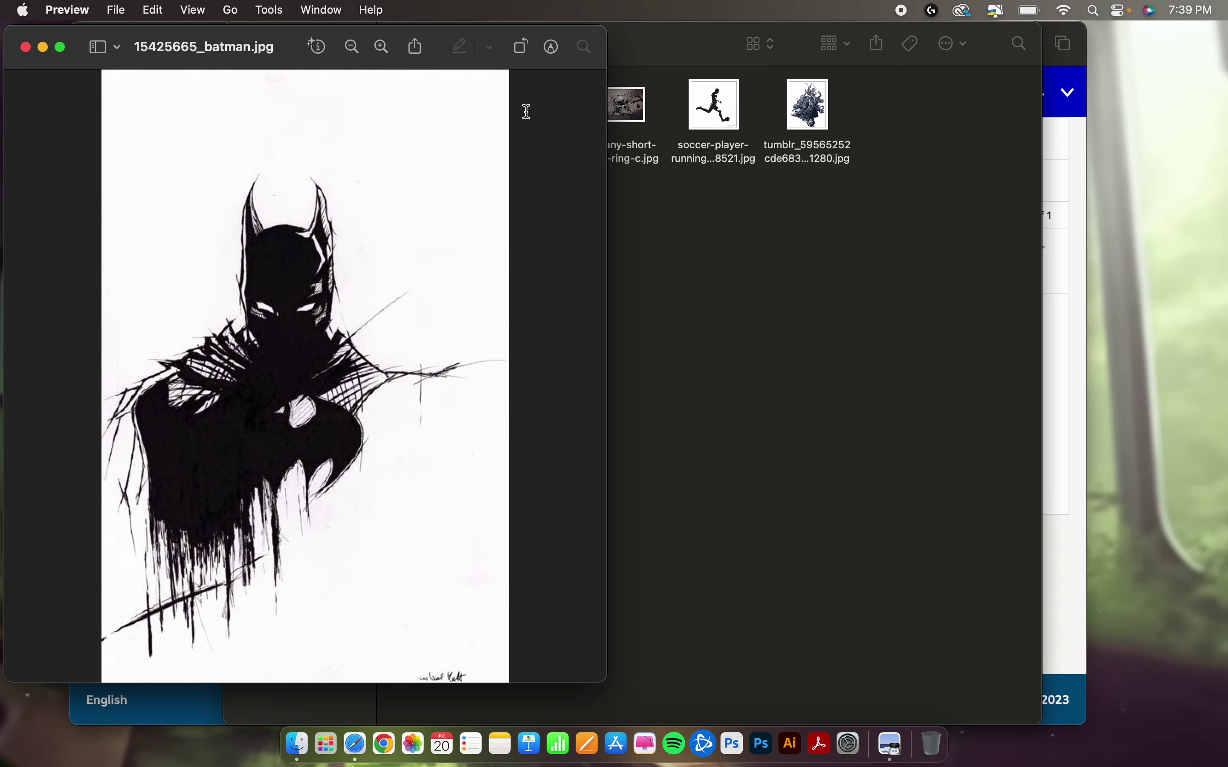
left_click(26, 47)
double_click(734, 122)
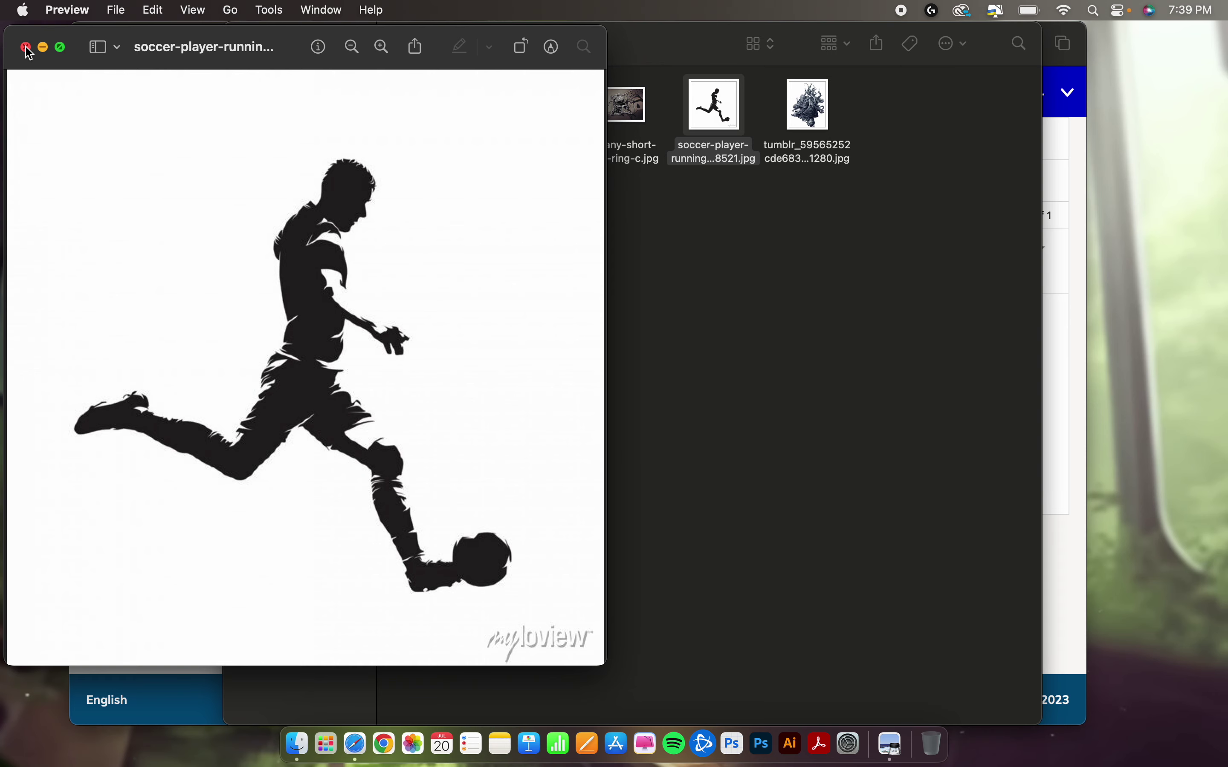
left_click(25, 47)
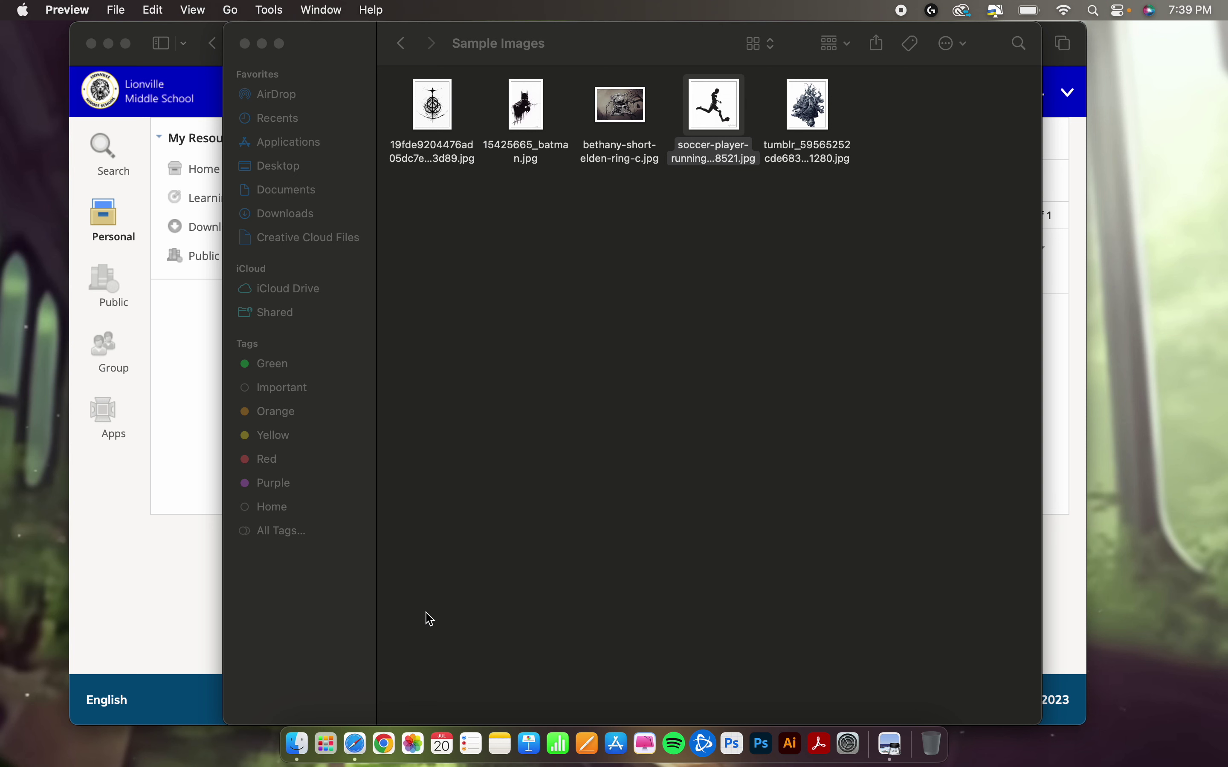
In a new browser tab, search Google Images for 'batman ink'
left_click(355, 744)
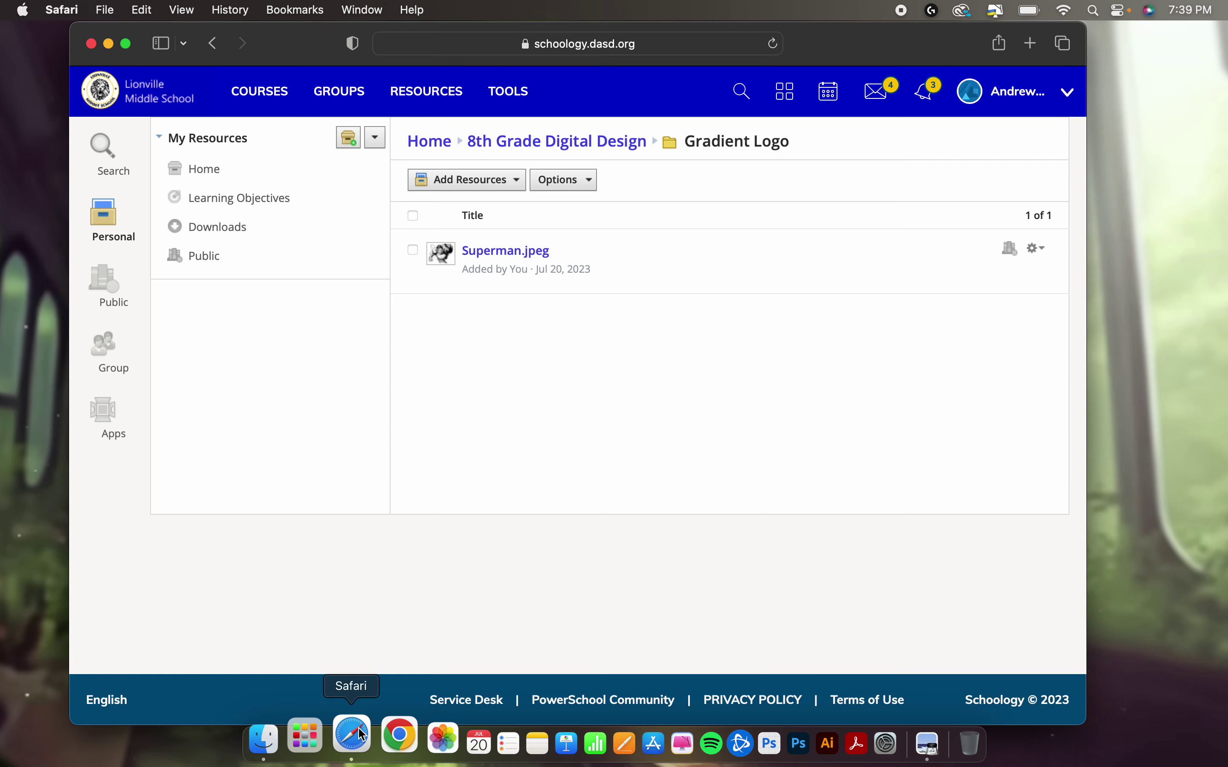
left_click(1031, 41)
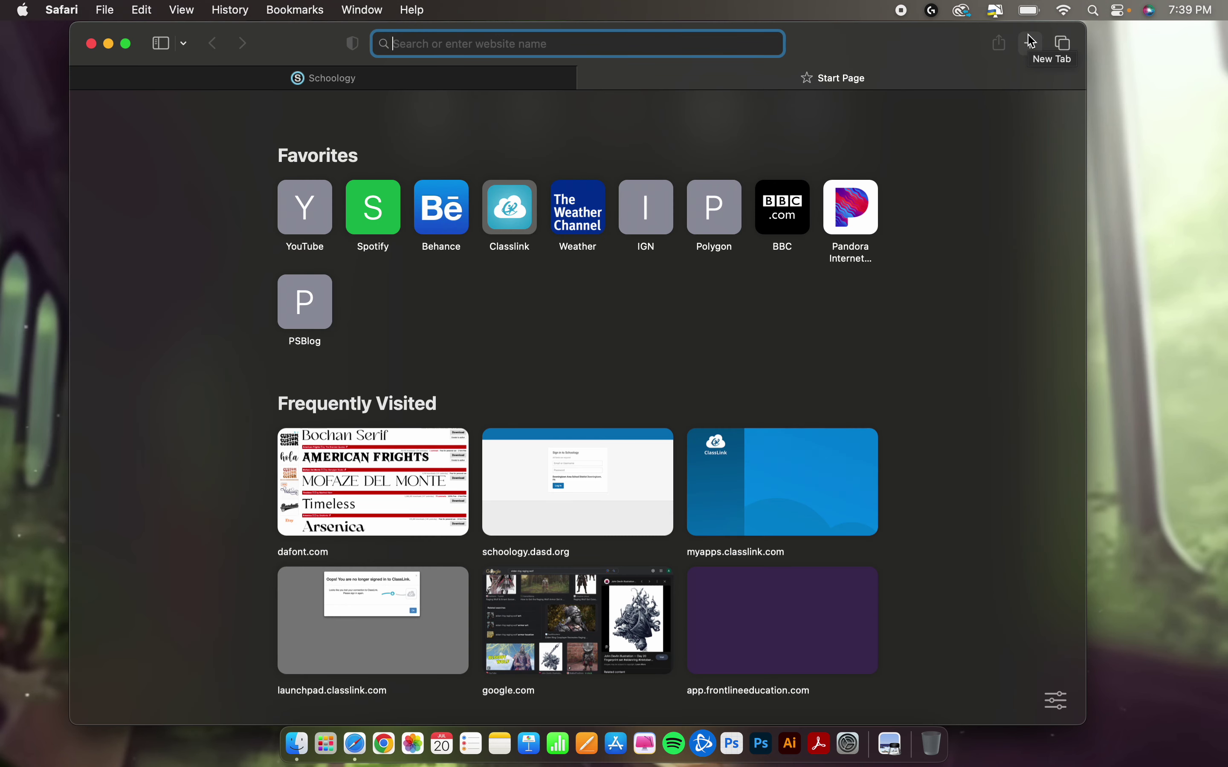
type("batman ink")
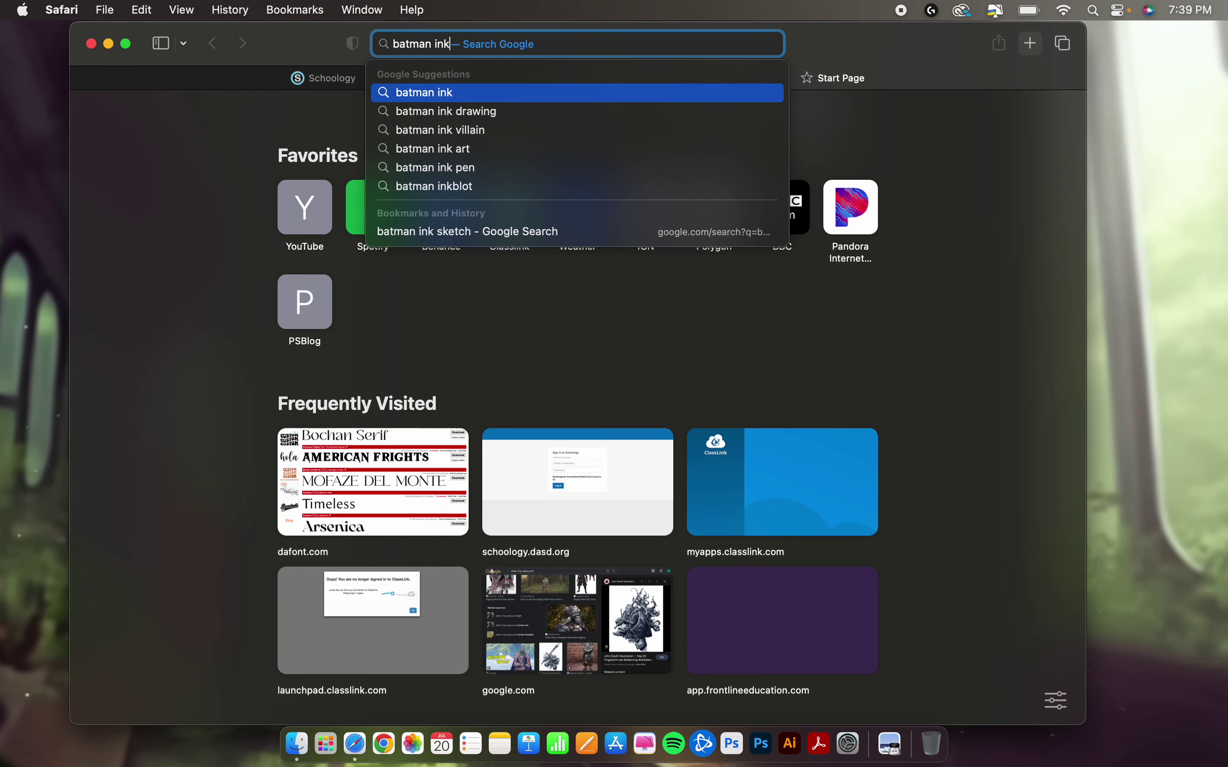
key("Return")
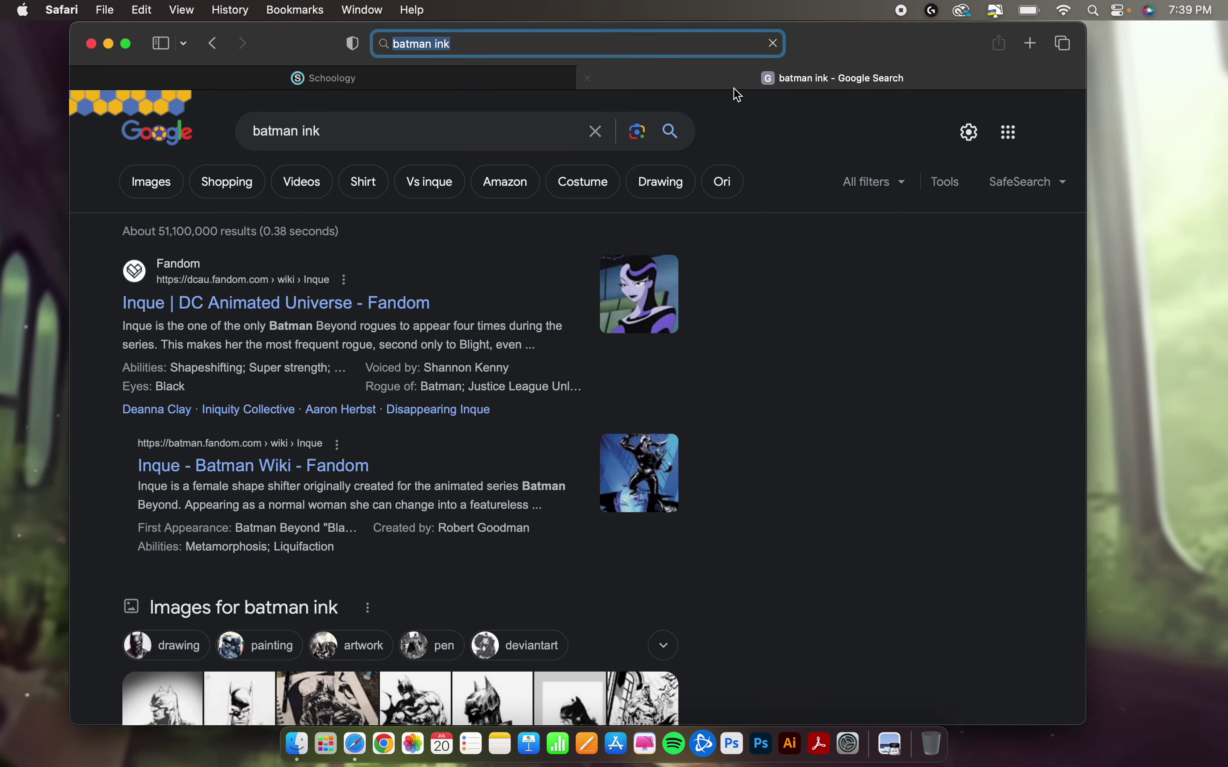
left_click(150, 189)
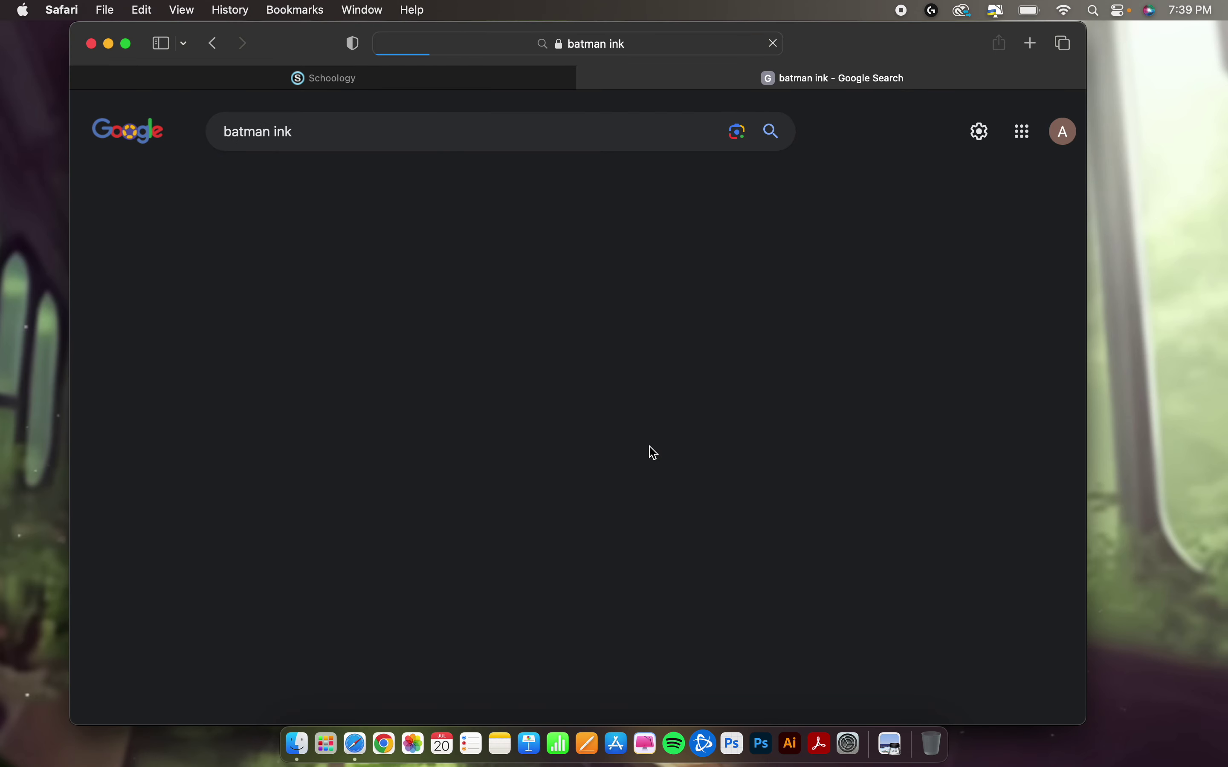
Browse the batman ink results, close the tab, and return to 8th Grade Digital Design
scroll(678, 439, "down", 3)
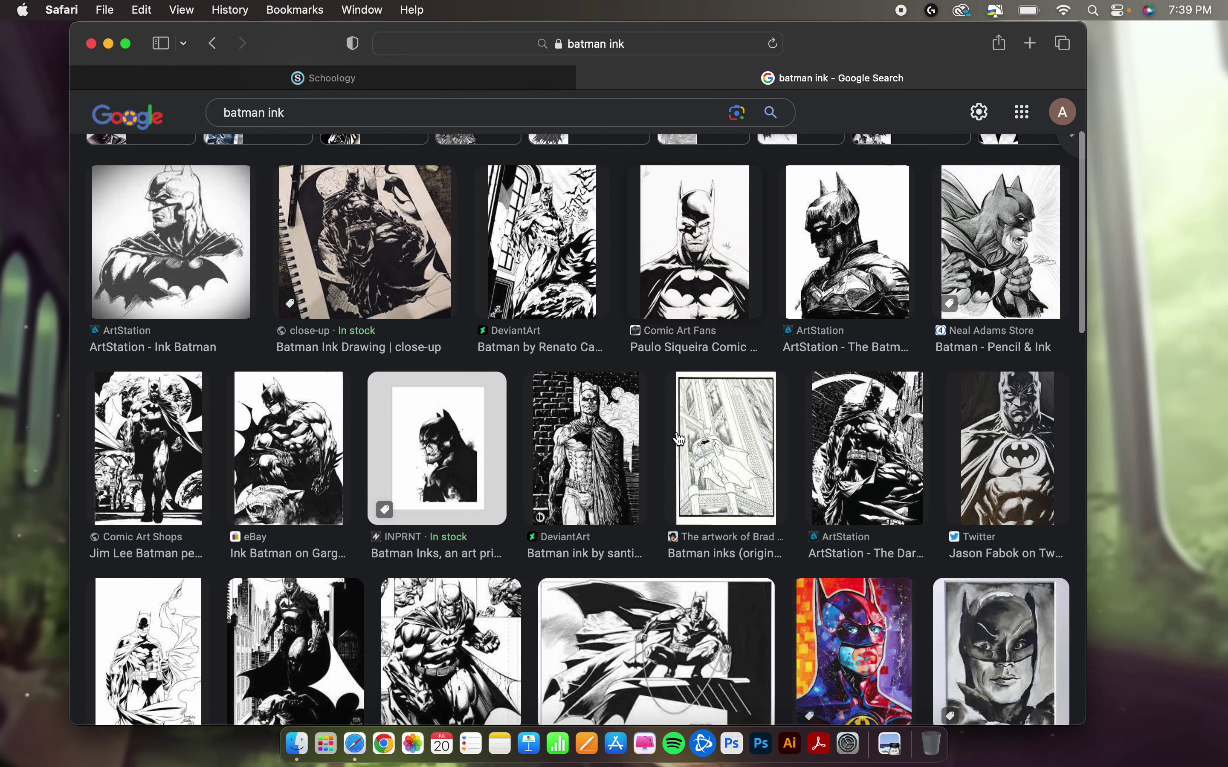
scroll(679, 439, "up", 3)
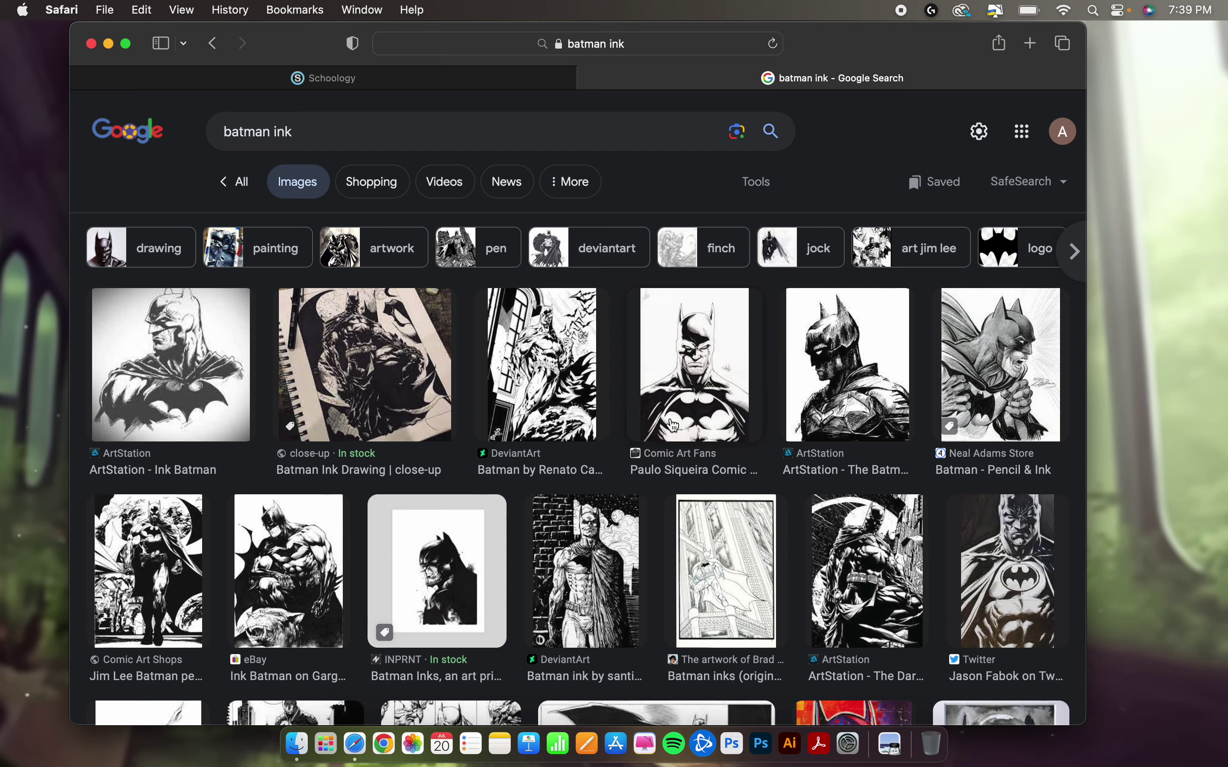
scroll(673, 426, "down", 2)
scroll(673, 425, "down", 3)
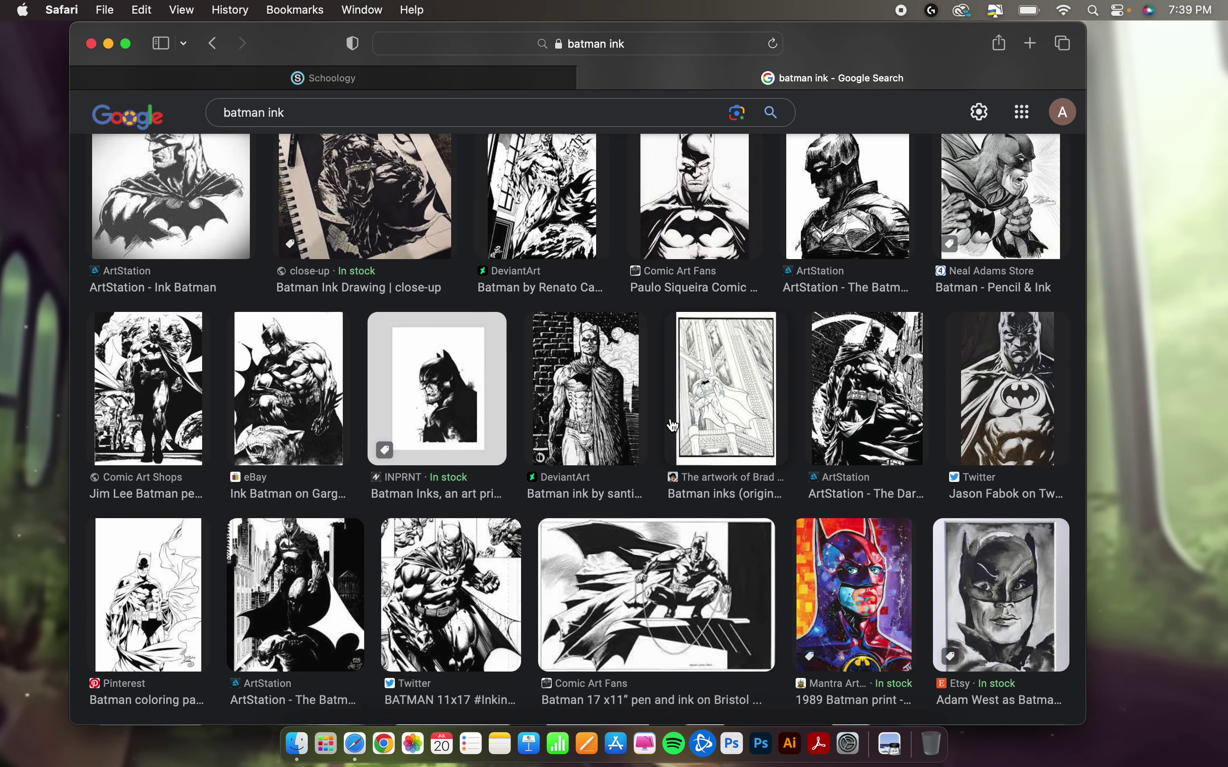
scroll(673, 425, "up", 2)
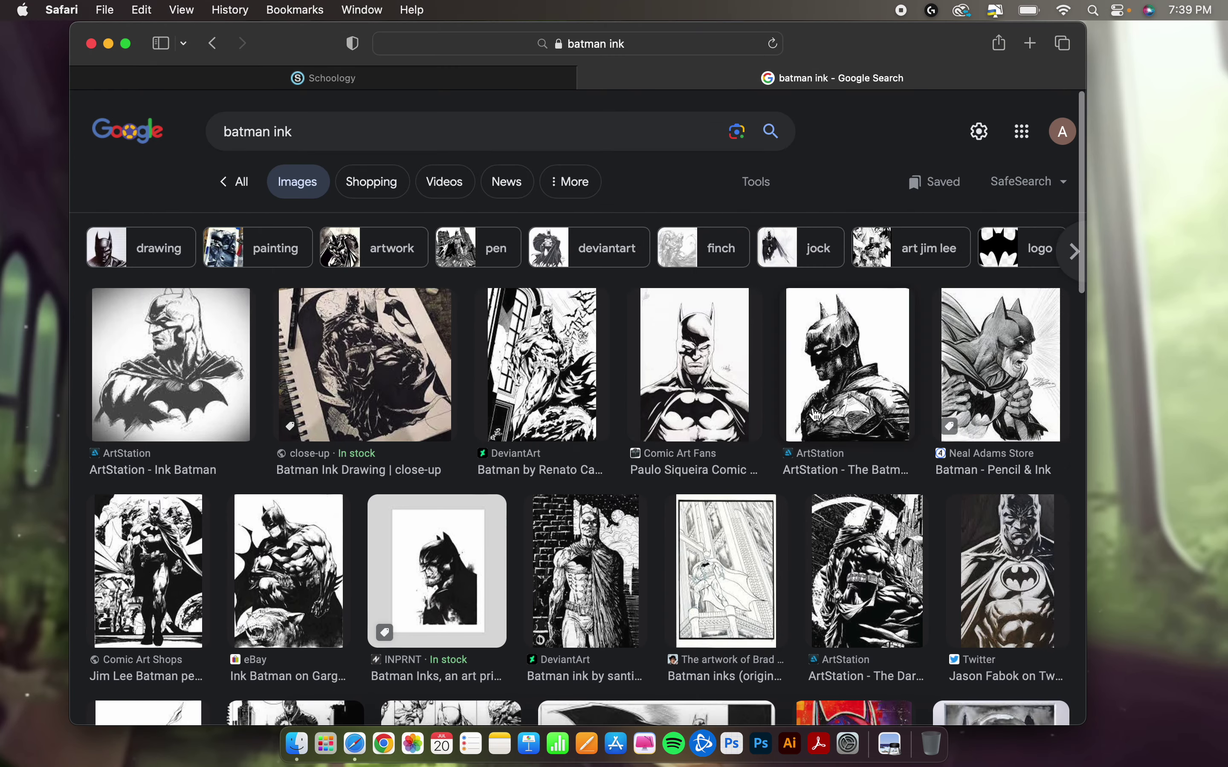
scroll(862, 510, "down", 4)
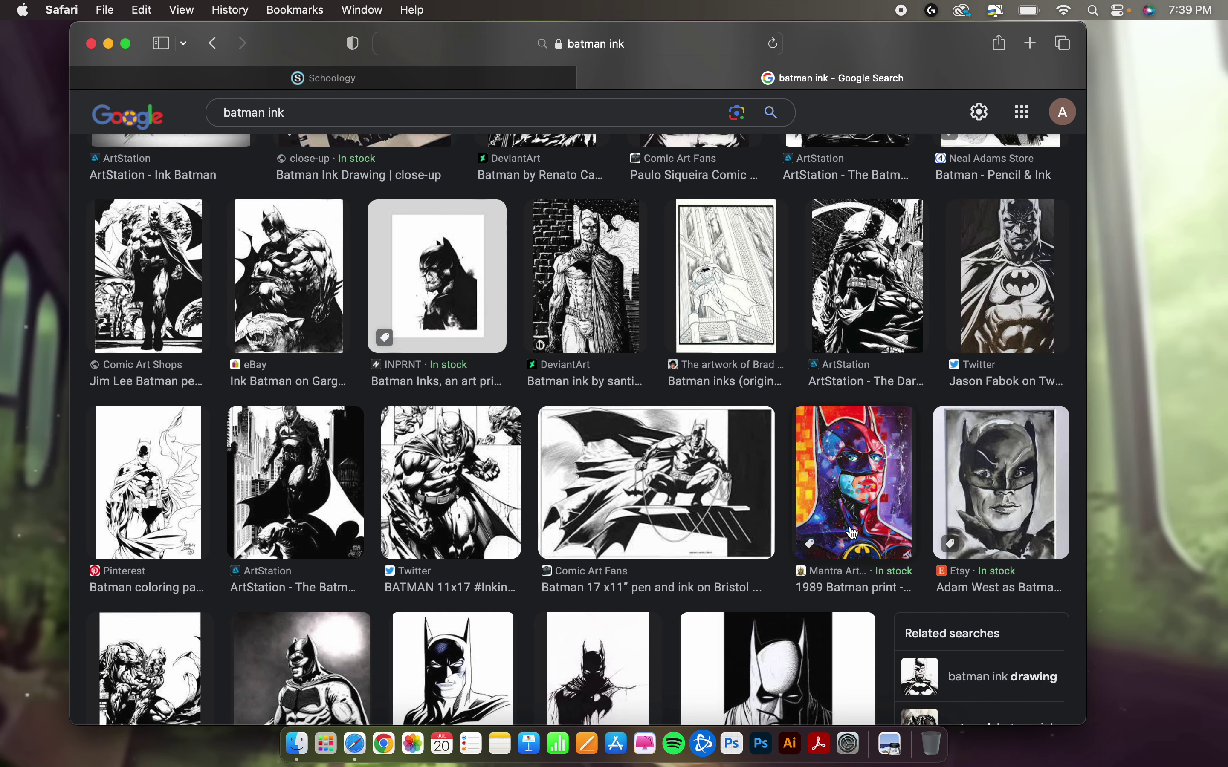
scroll(563, 432, "up", 6)
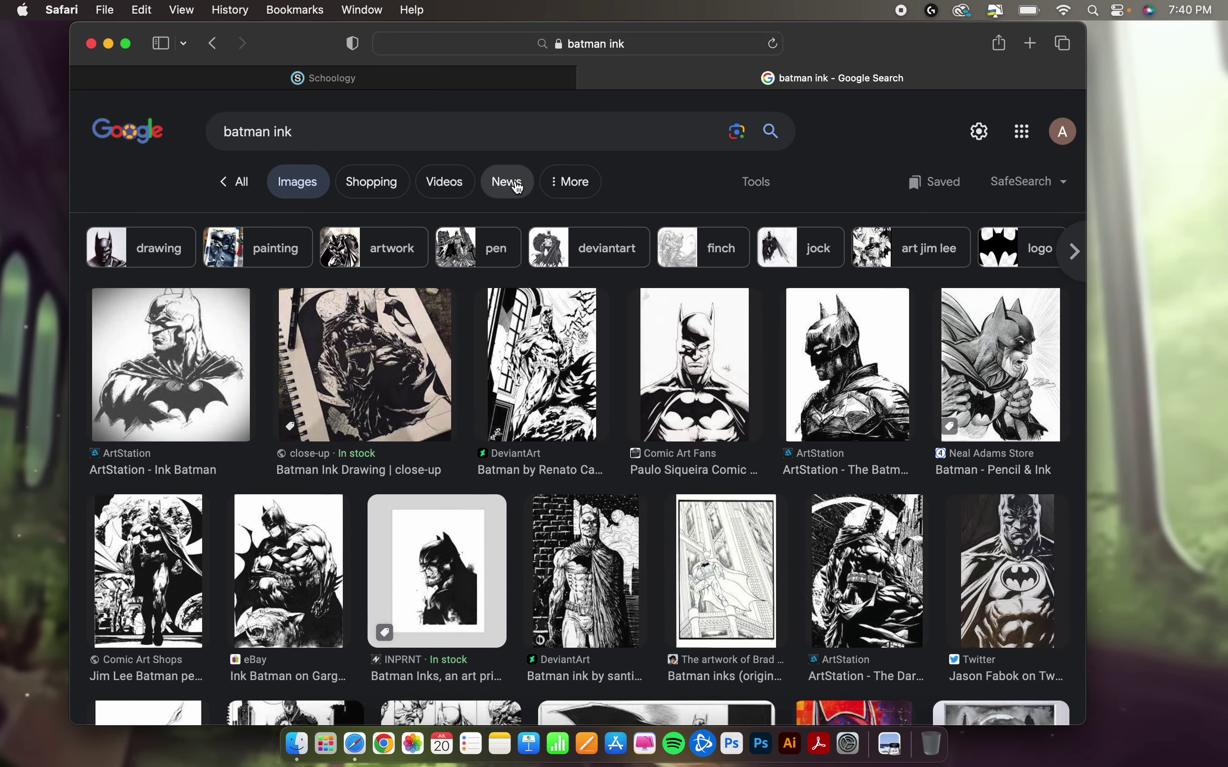
mouse_move(520, 83)
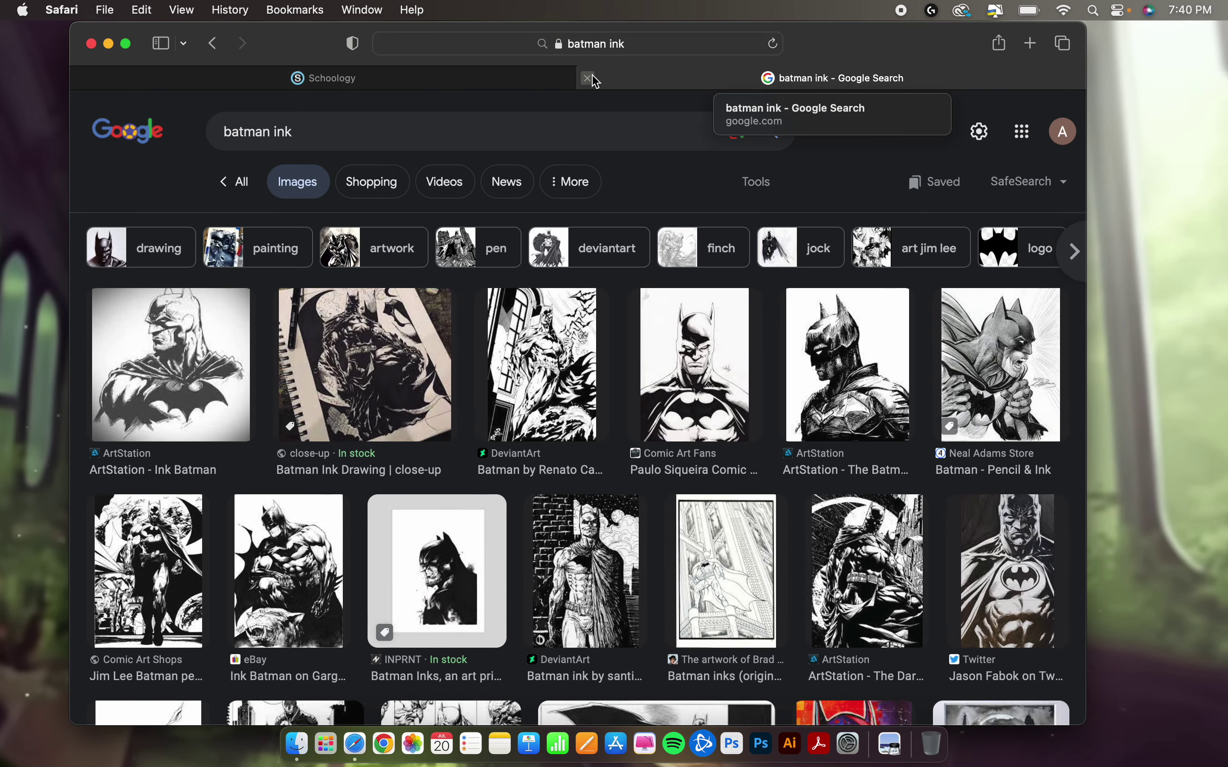
left_click(590, 79)
left_click(546, 141)
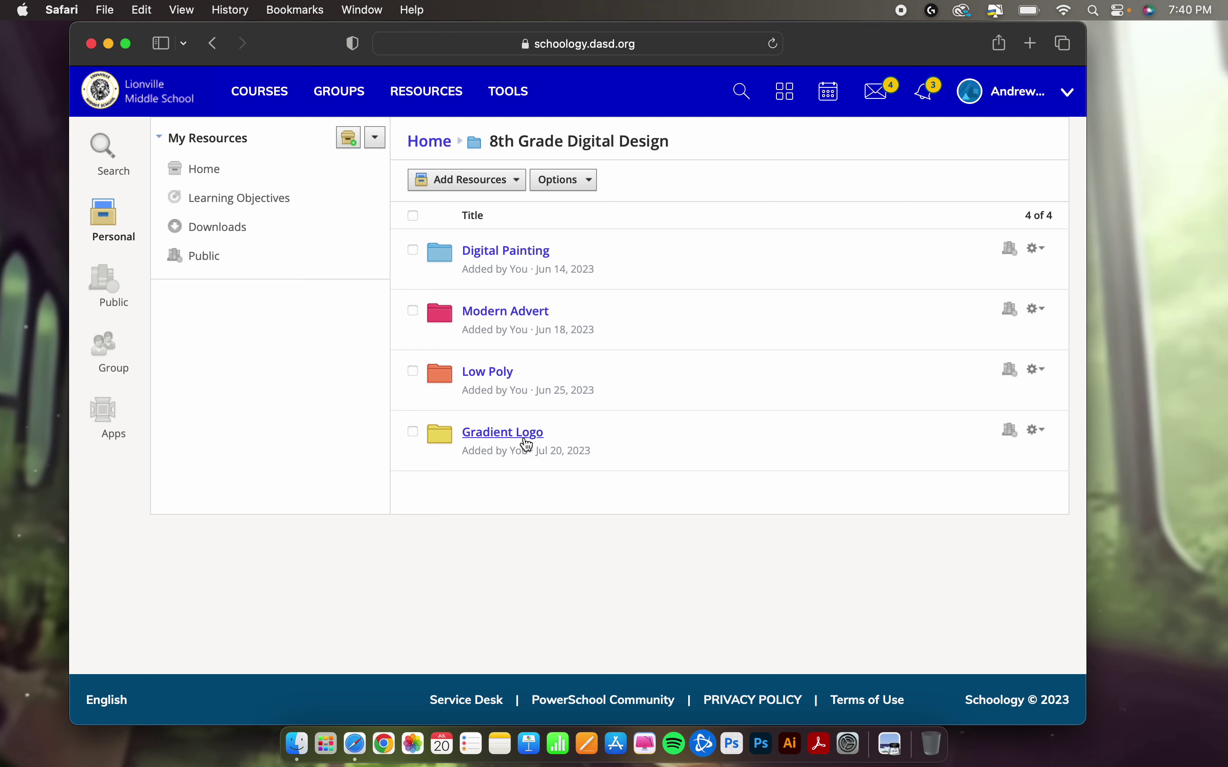
Open Superman.jpeg from the Gradient Logo folder and save it to the desktop as 'Superman'
left_click(527, 441)
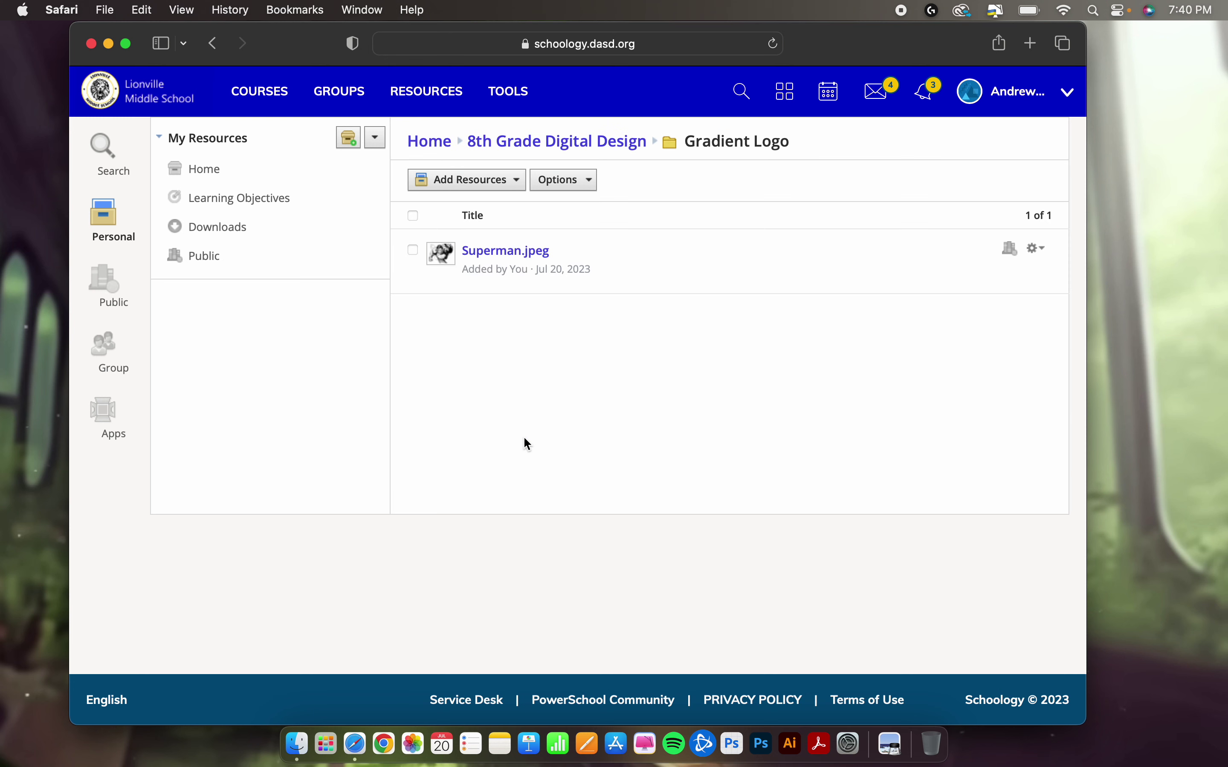
left_click(513, 254)
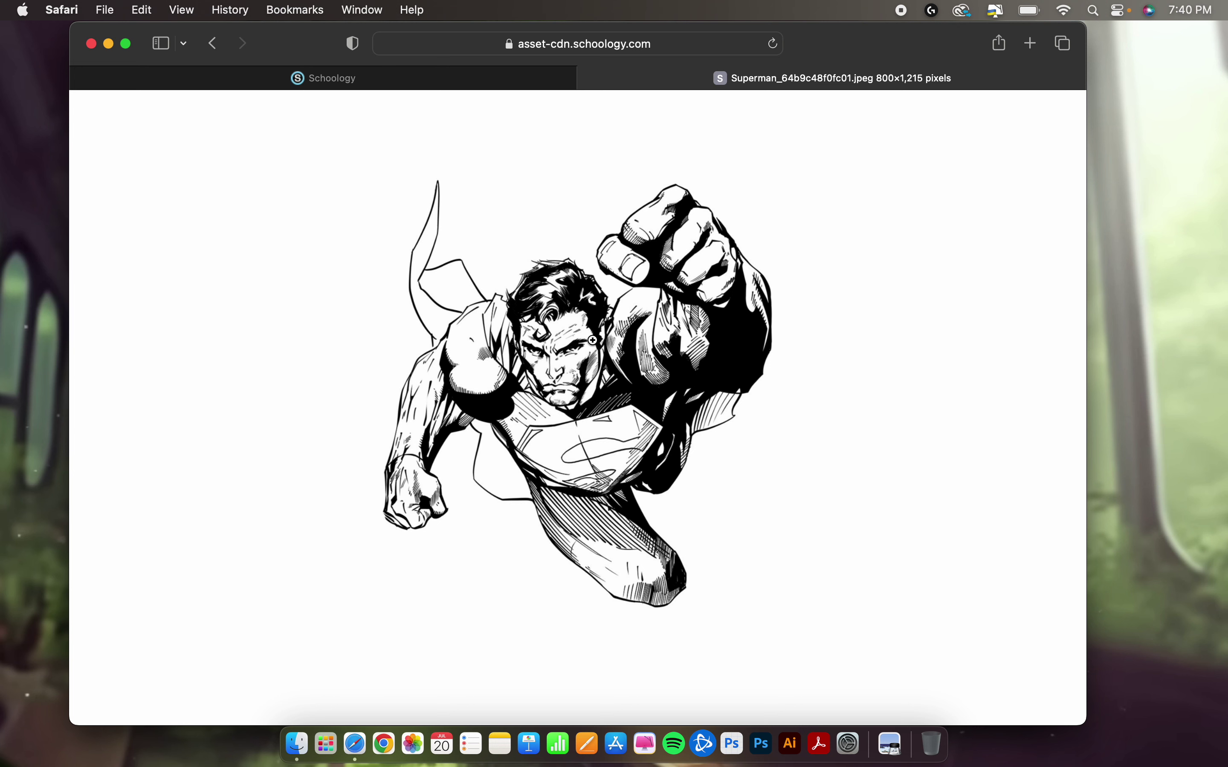
right_click(592, 340)
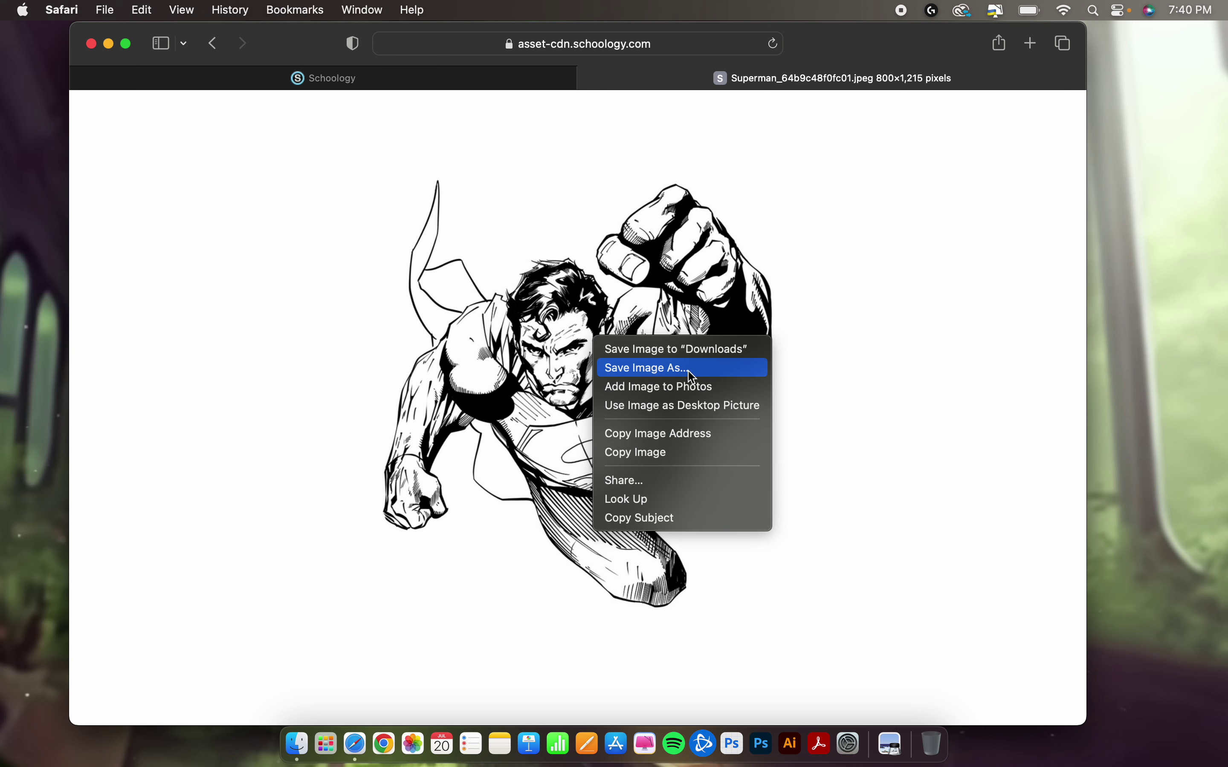
left_click(709, 376)
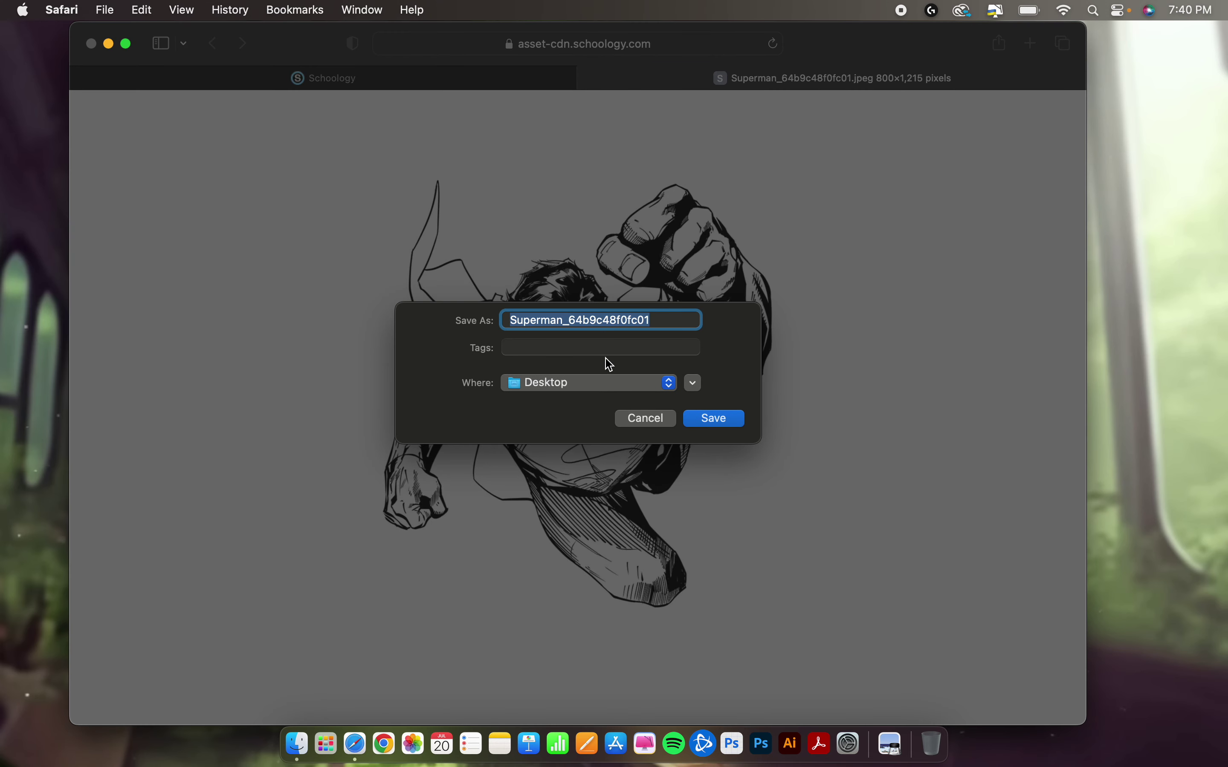
type("Superman")
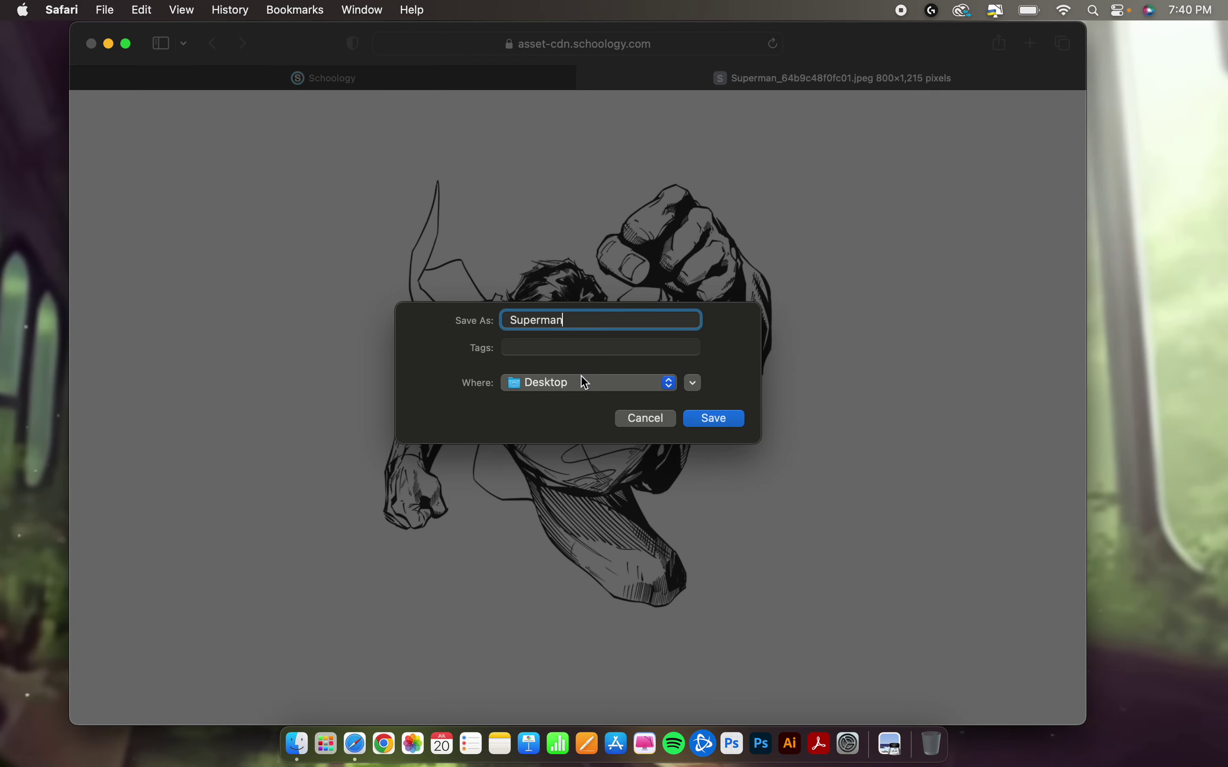
key("Return")
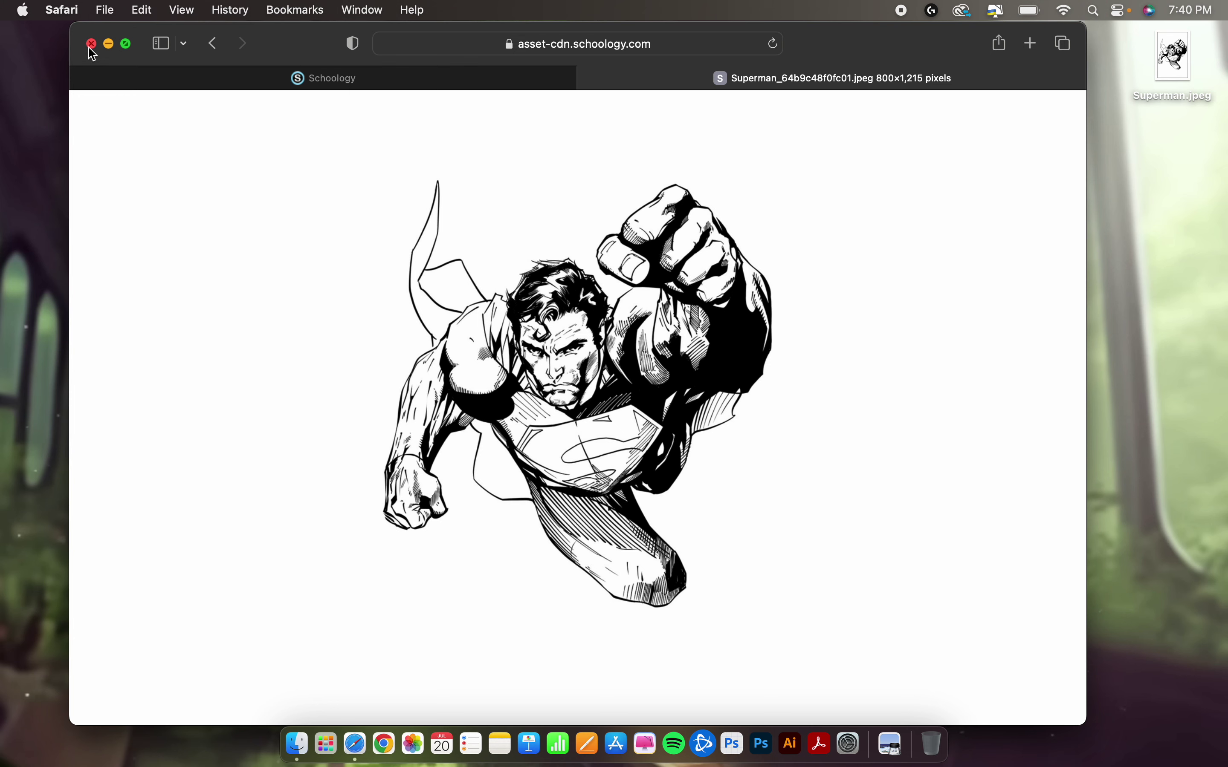
Close the Superman image and Sample Images windows, then launch Photoshop 2023
left_click(91, 44)
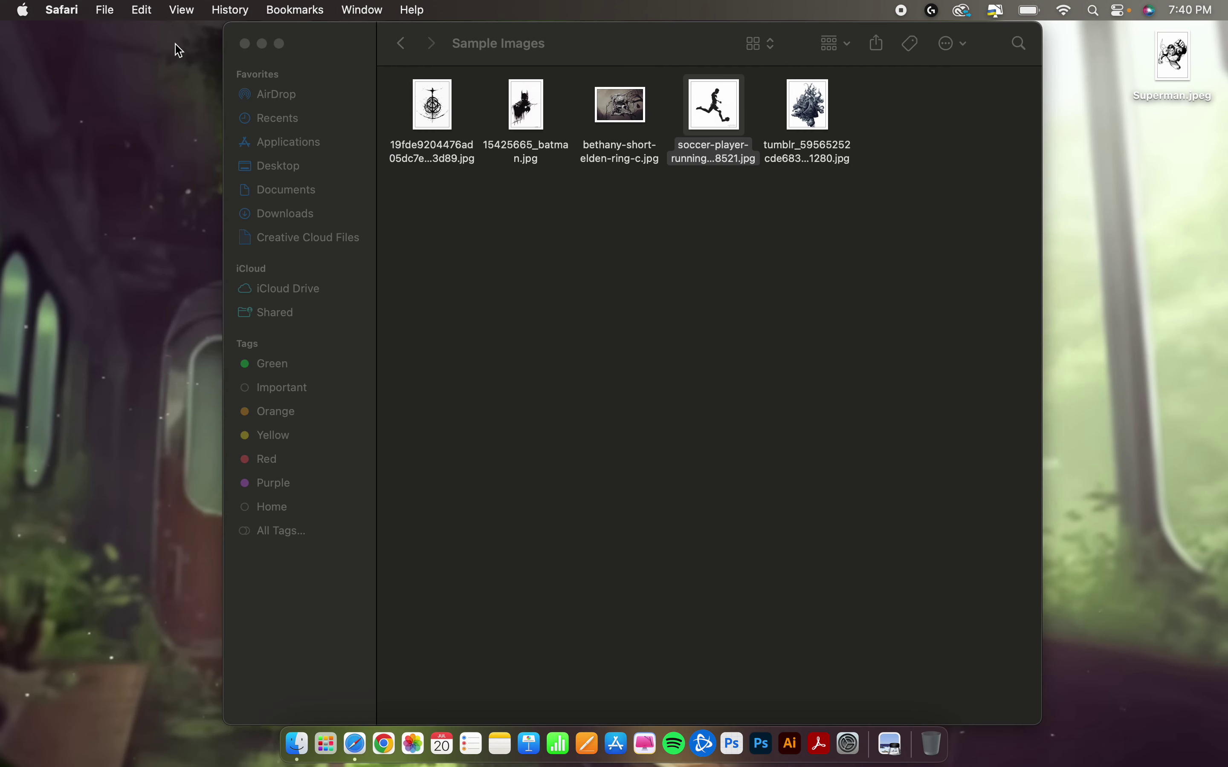
left_click(629, 45)
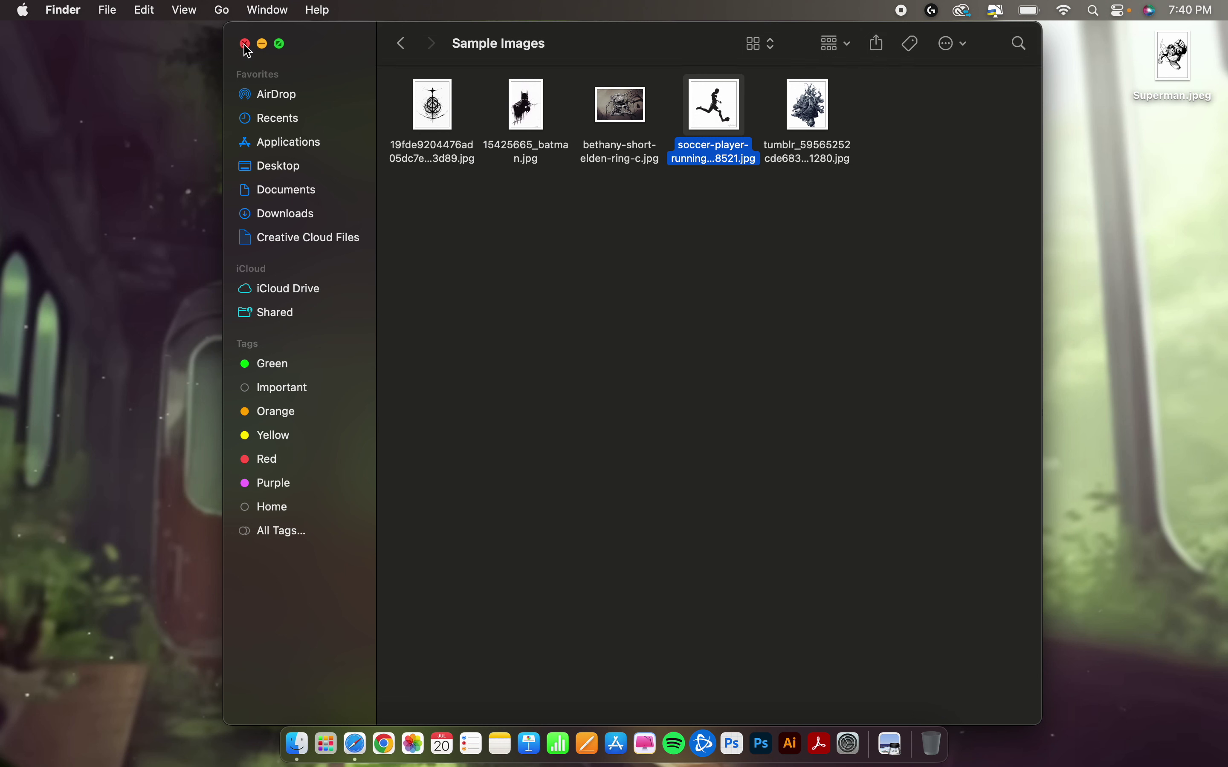
left_click(245, 43)
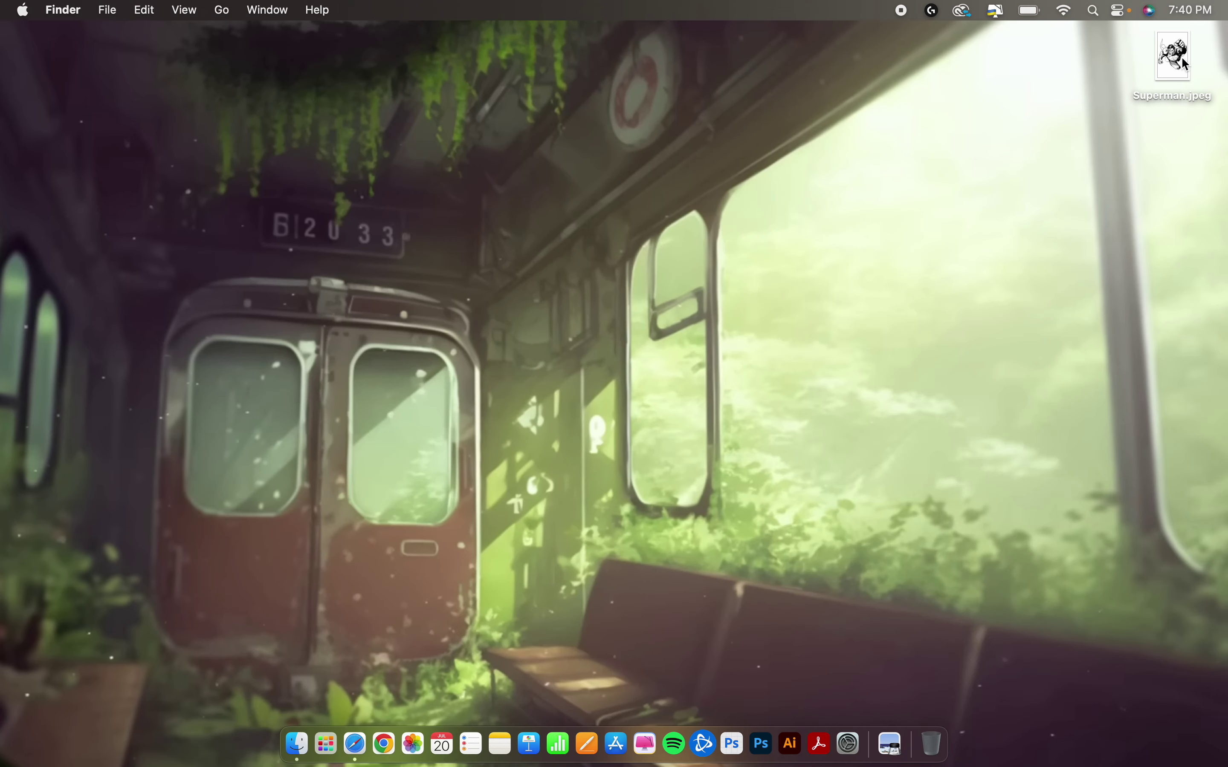
left_click(761, 741)
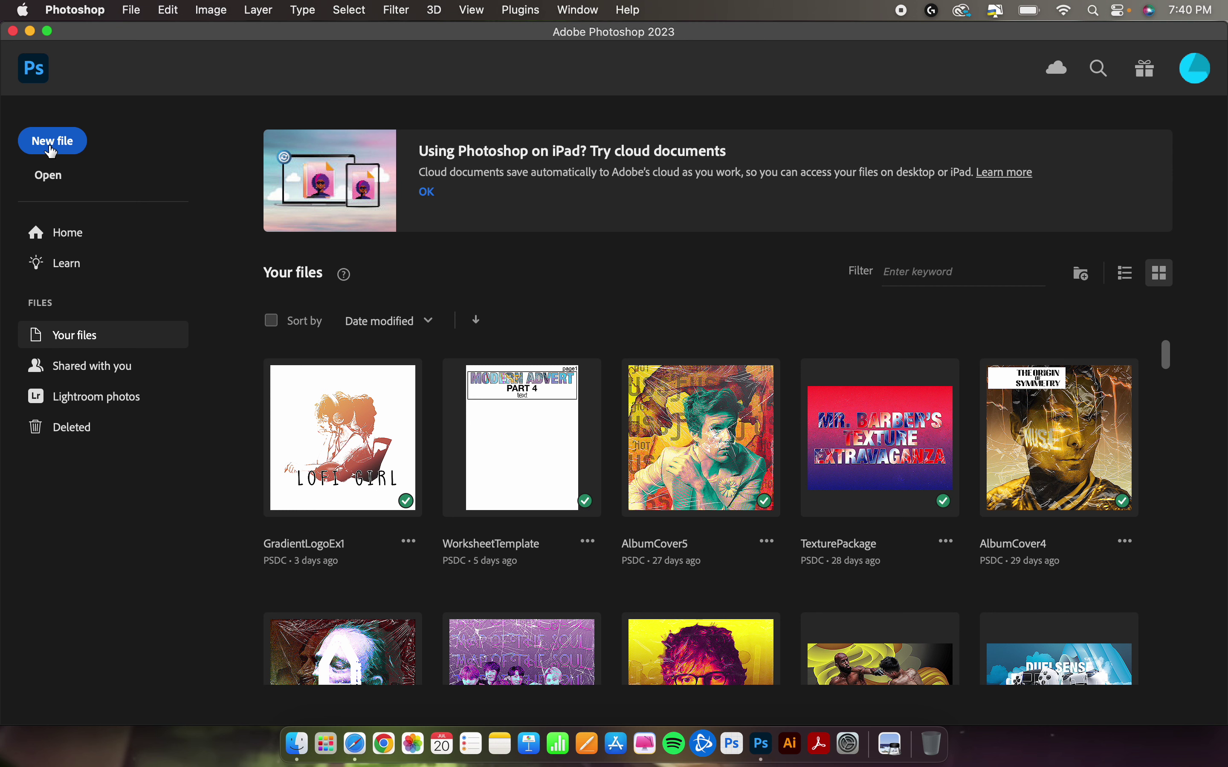
Create a 12 x 12 in, 300 ppi document named 'SupermanDemo'
left_click(51, 153)
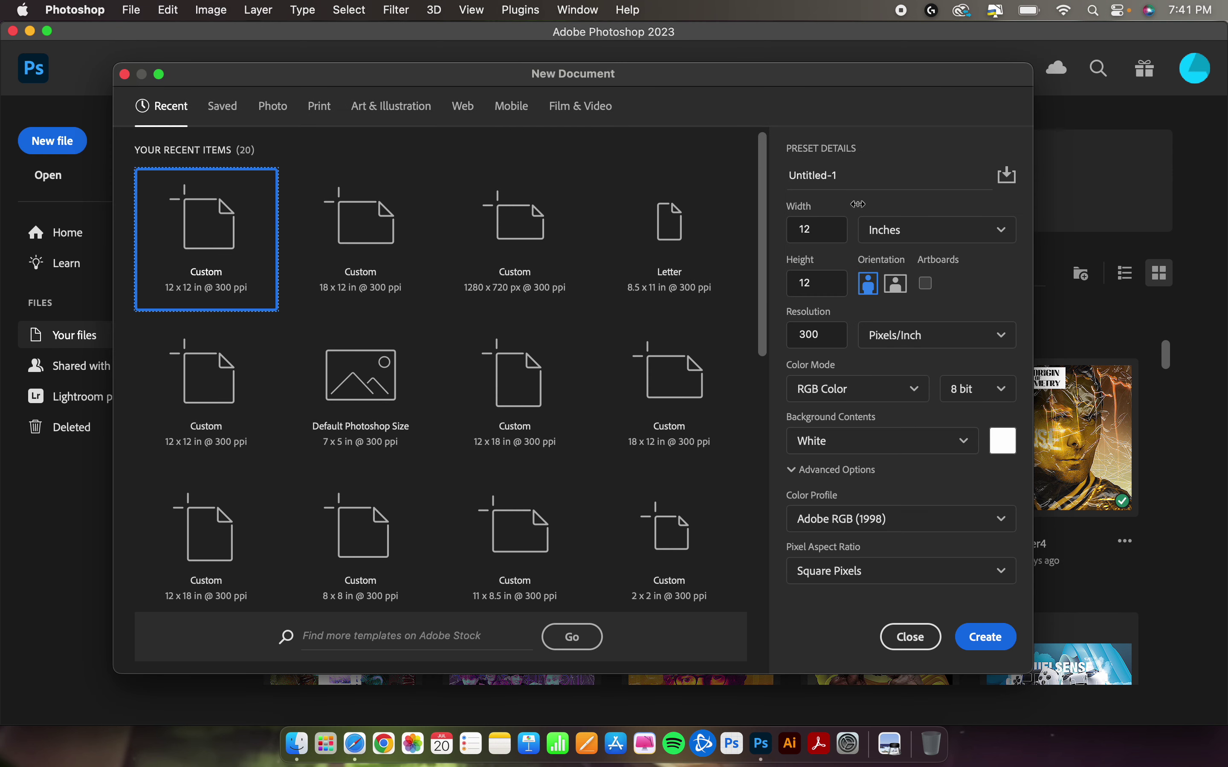
left_click(826, 181)
left_click_drag(847, 175, 780, 178)
type("SupermanDemo")
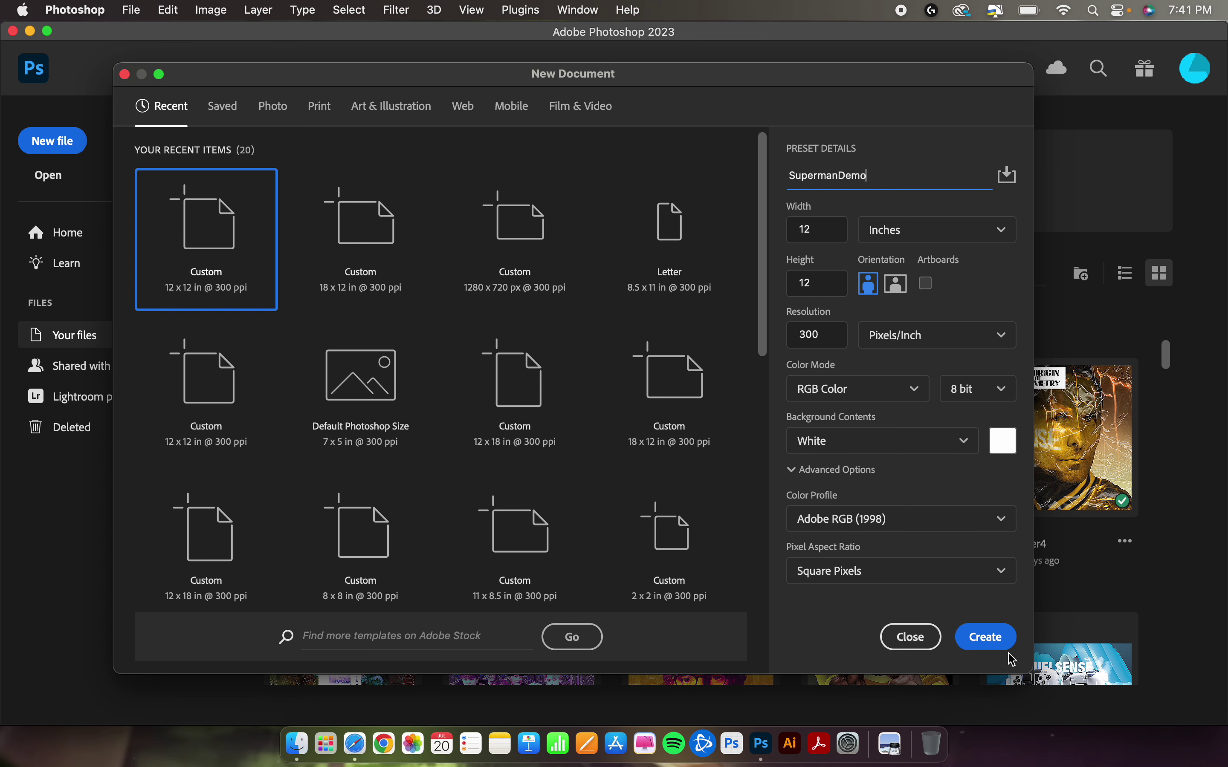
left_click(998, 640)
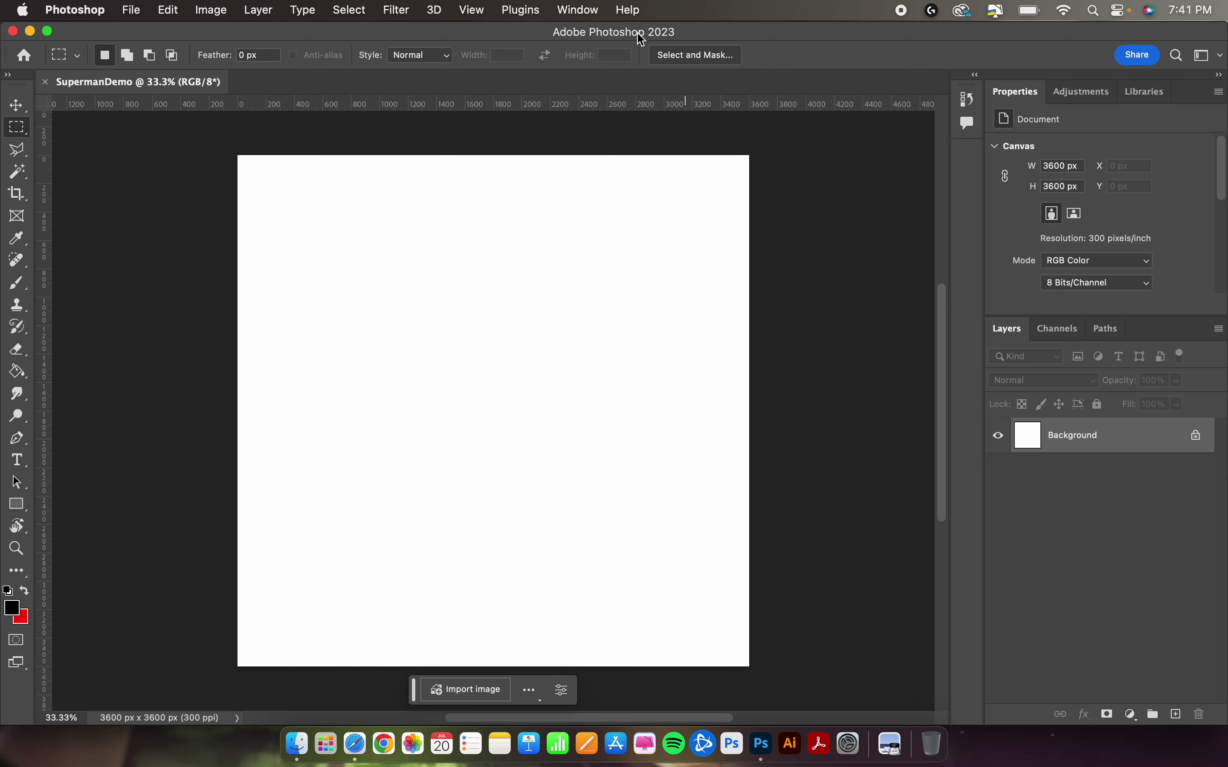
Drag Superman.jpeg from the desktop onto the SupermanDemo canvas
left_click(699, 37)
left_click_drag(698, 37, 600, 29)
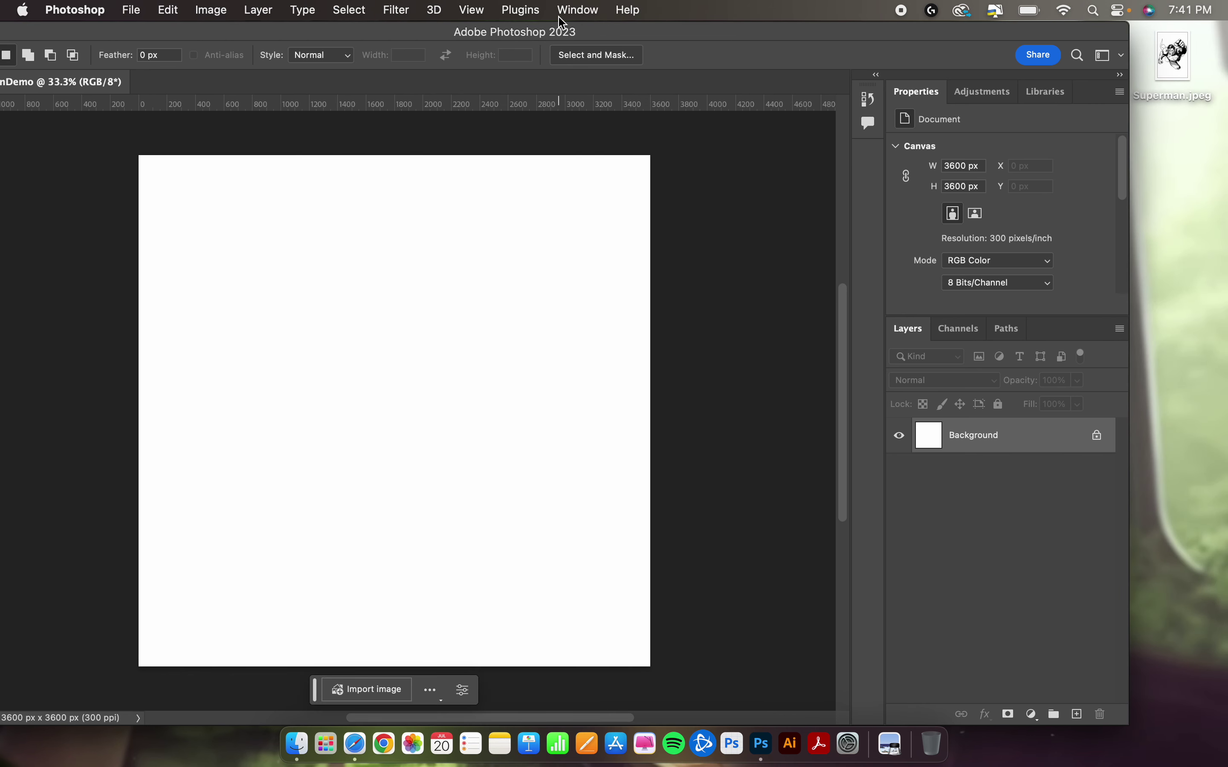
left_click(1178, 67)
left_click_drag(1178, 67, 404, 394)
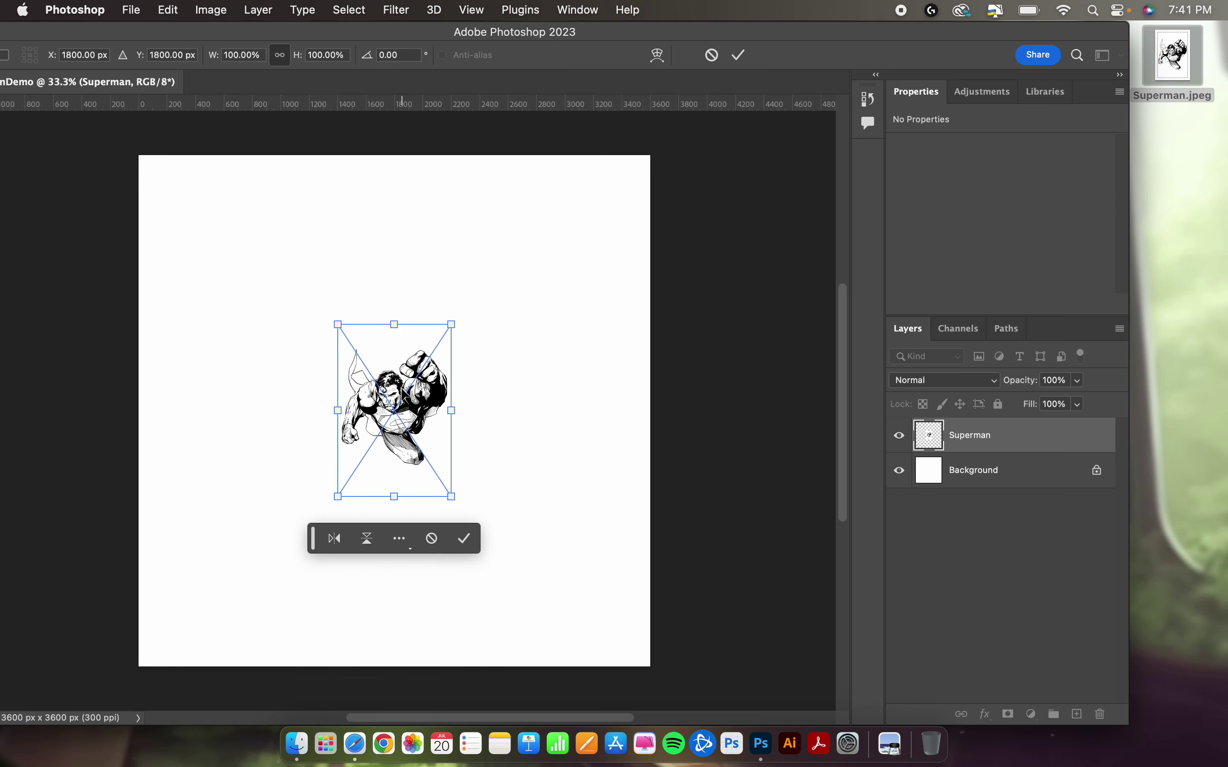
left_click_drag(636, 32, 735, 21)
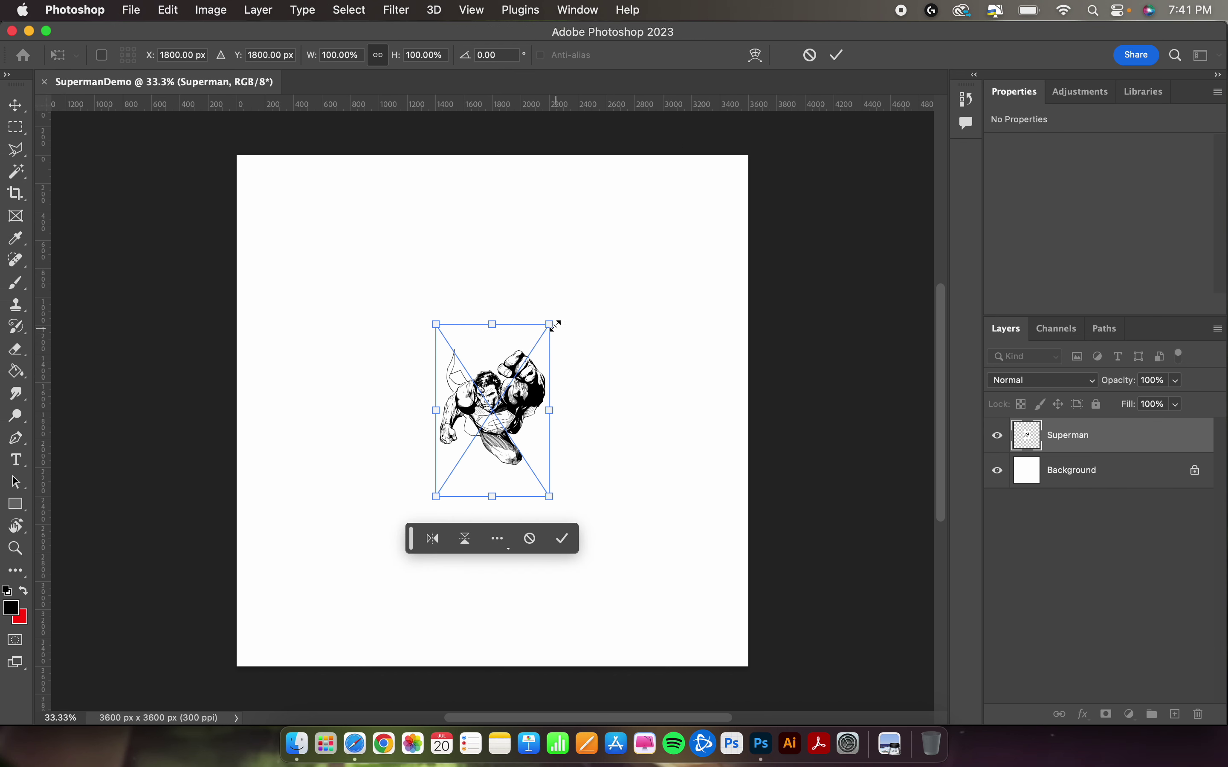
Scale up and reposition the Superman drawing to fill most of the canvas, then commit
left_click_drag(554, 323, 710, 200)
left_click_drag(436, 496, 303, 683)
left_click_drag(466, 515, 473, 519)
key("Return")
key("m")
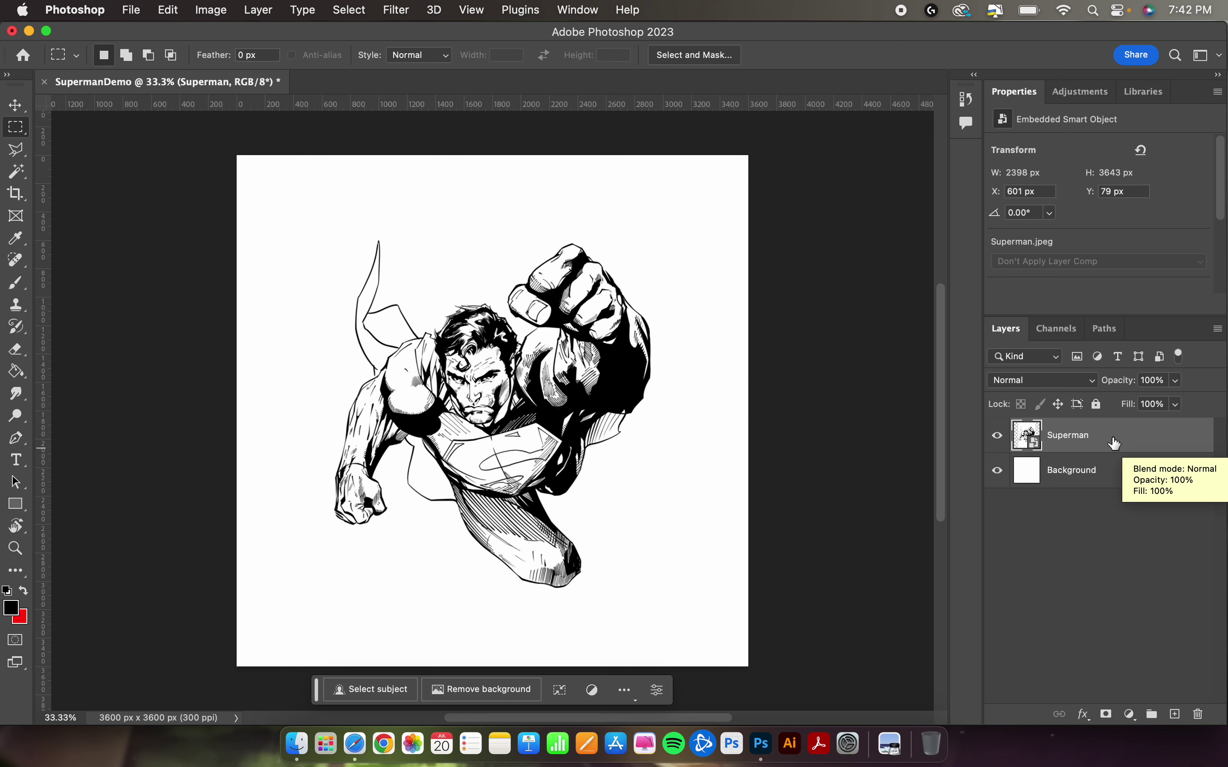
Rasterize the Superman layer from its Layers panel context menu
right_click(1115, 444)
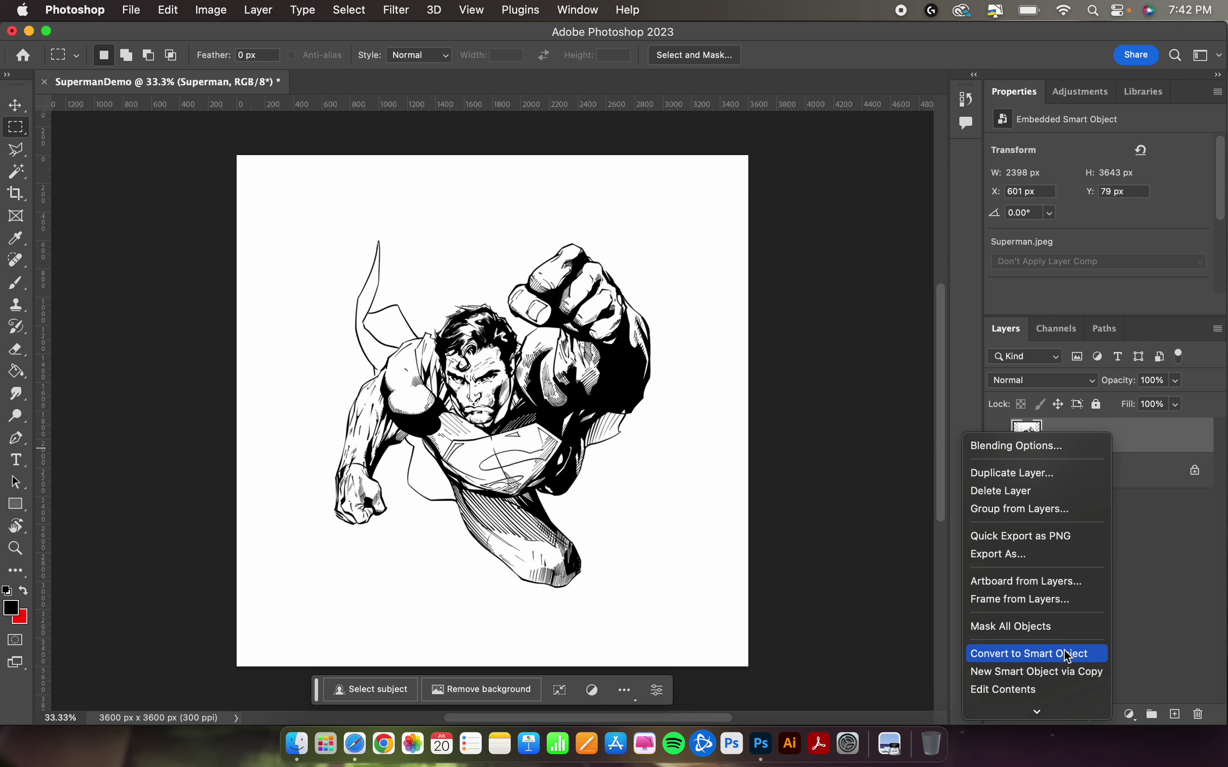
mouse_move(1062, 713)
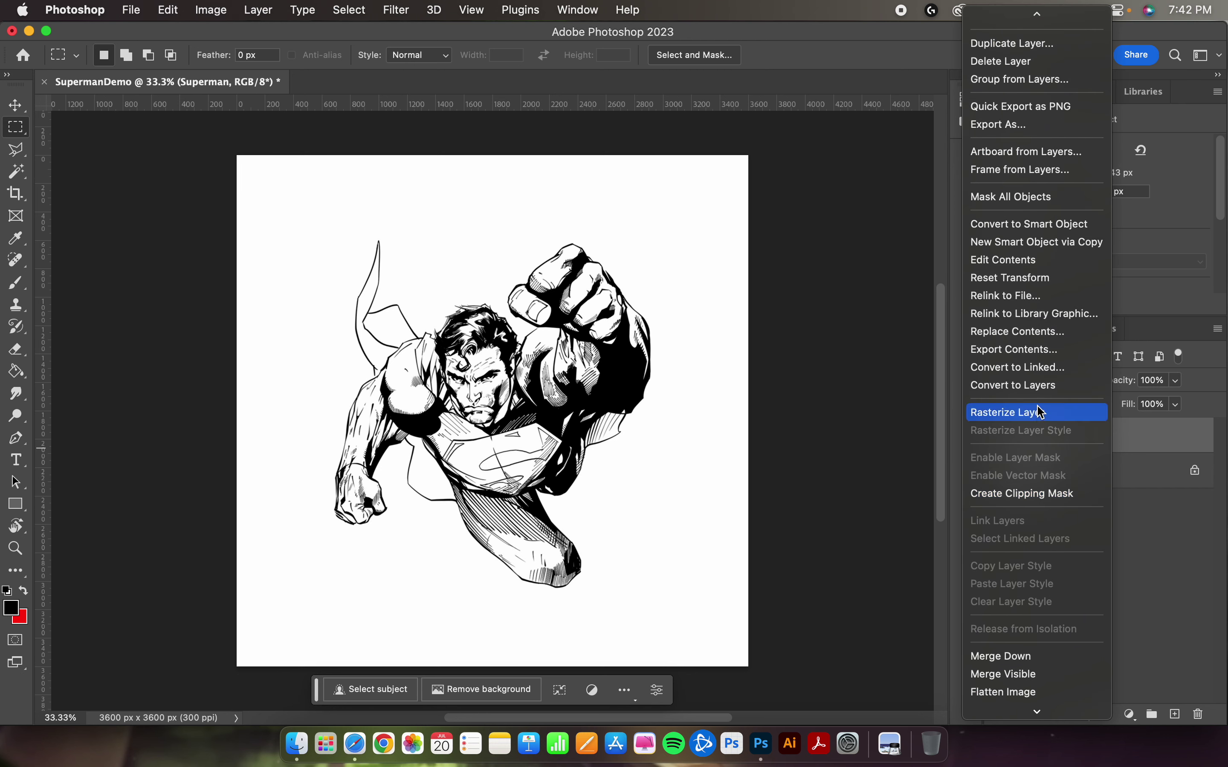
left_click(1062, 420)
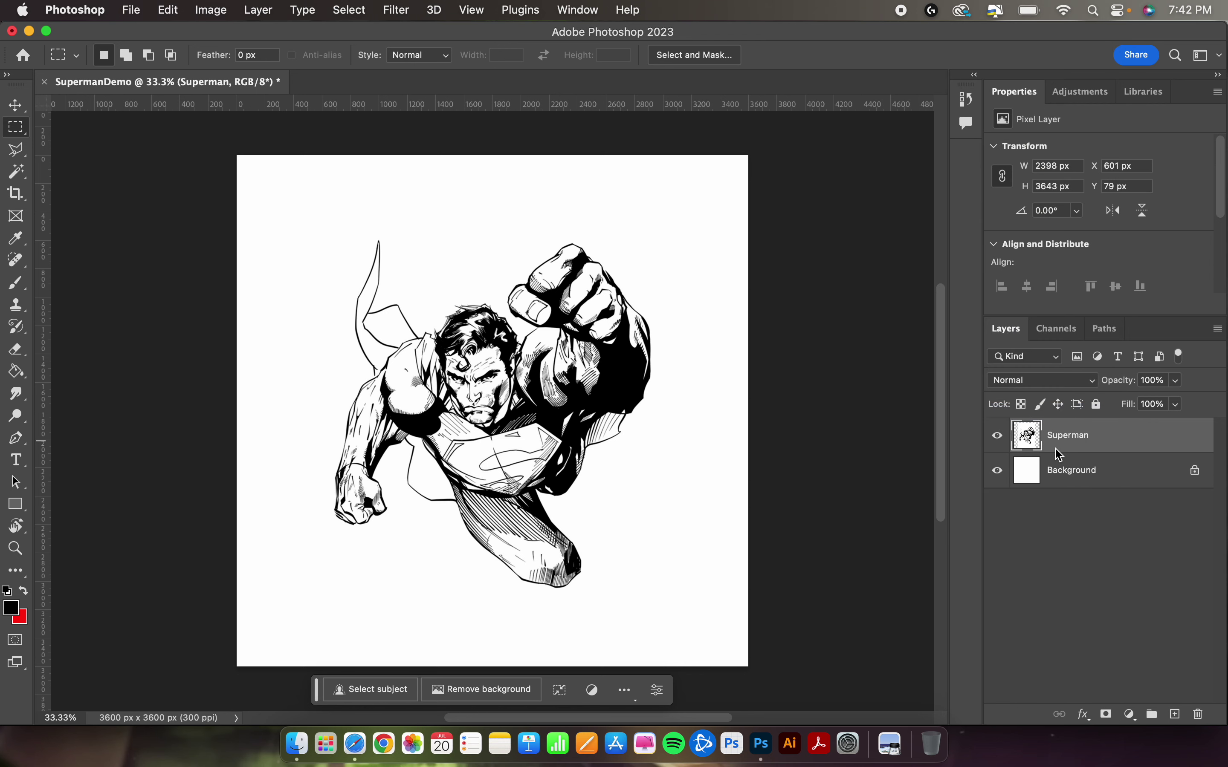
Apply Hue/Saturation with Saturation -100 to make the Superman layer grayscale
left_click(221, 15)
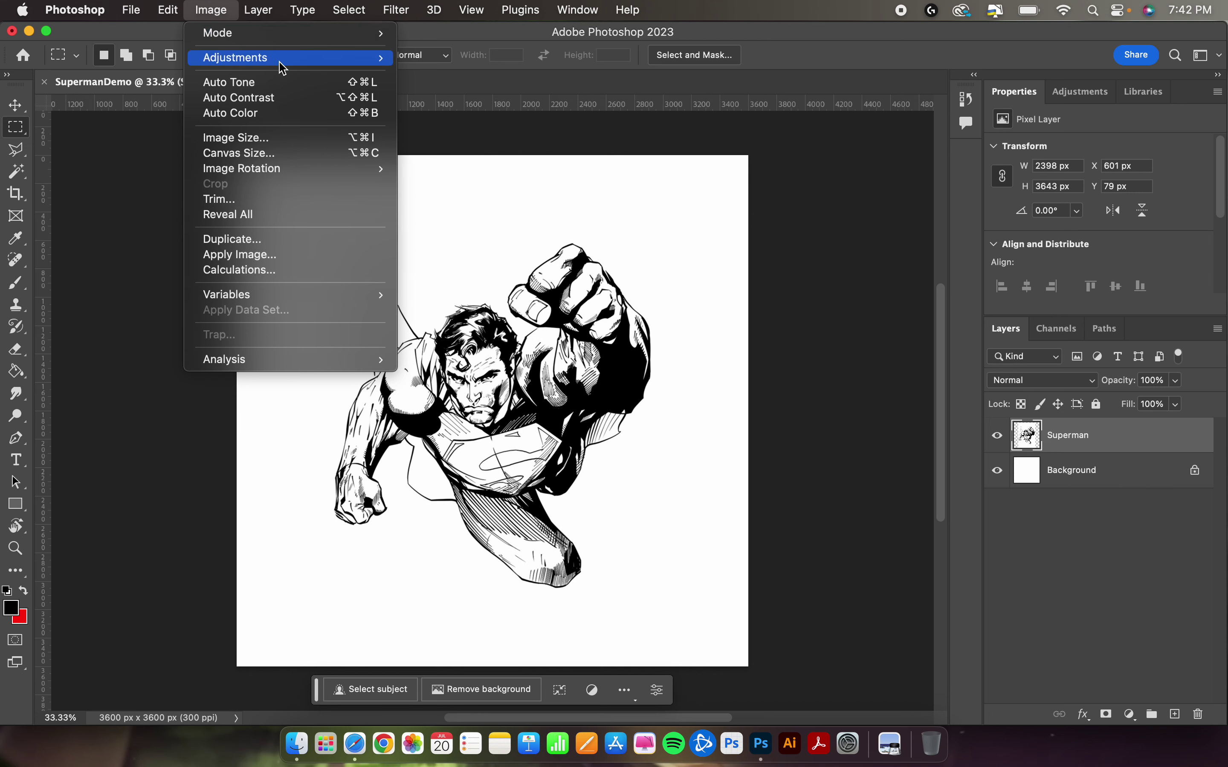
mouse_move(295, 65)
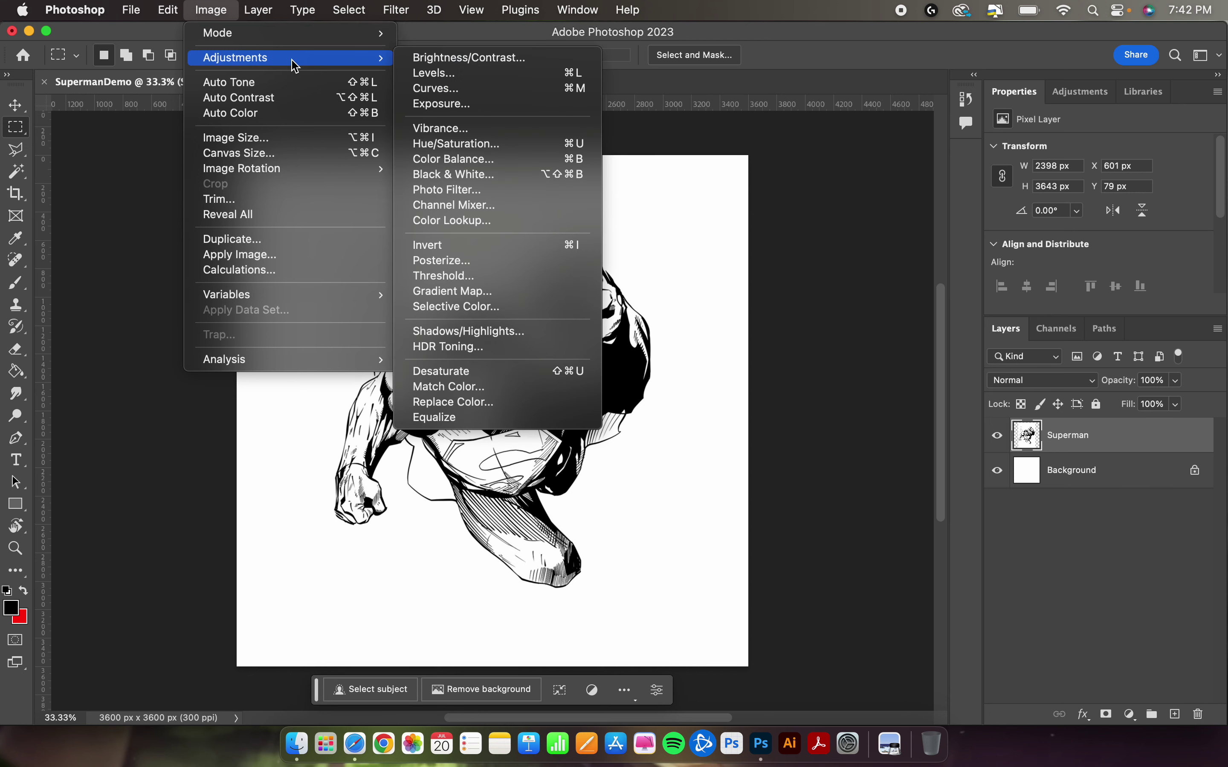
left_click(512, 147)
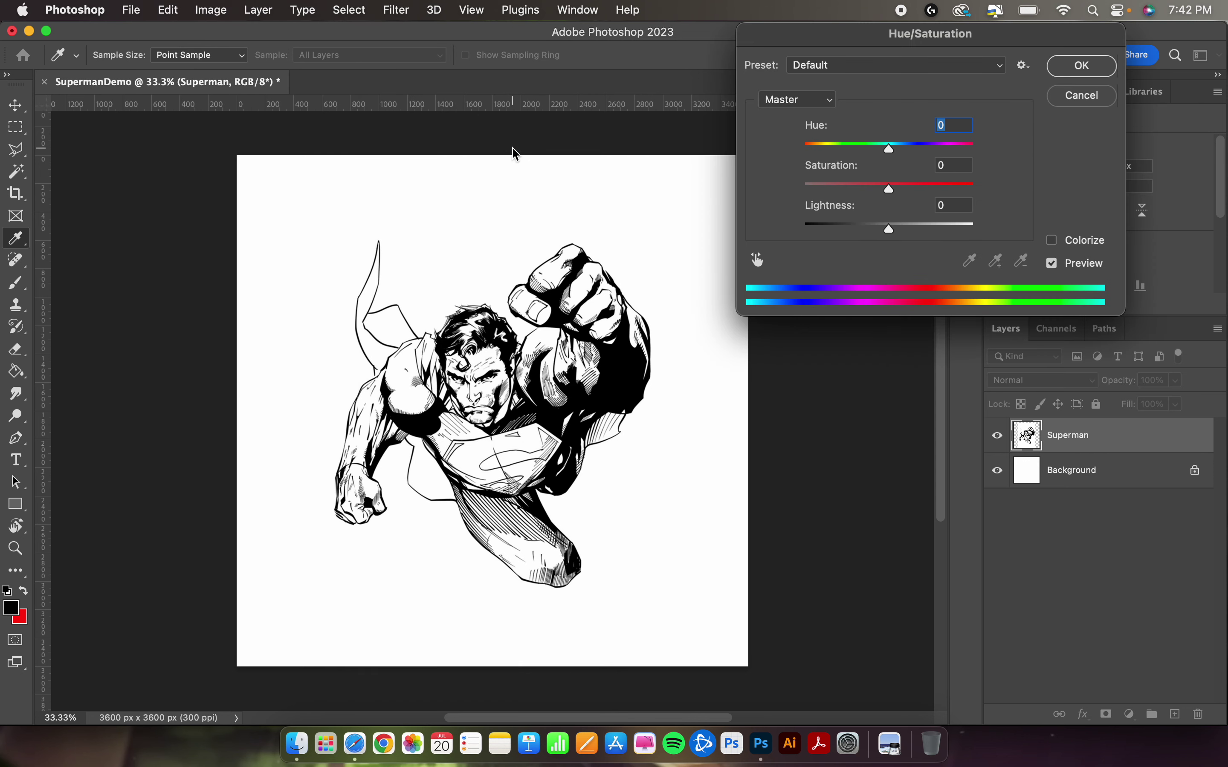
left_click_drag(871, 34, 798, 133)
left_click_drag(816, 288, 693, 293)
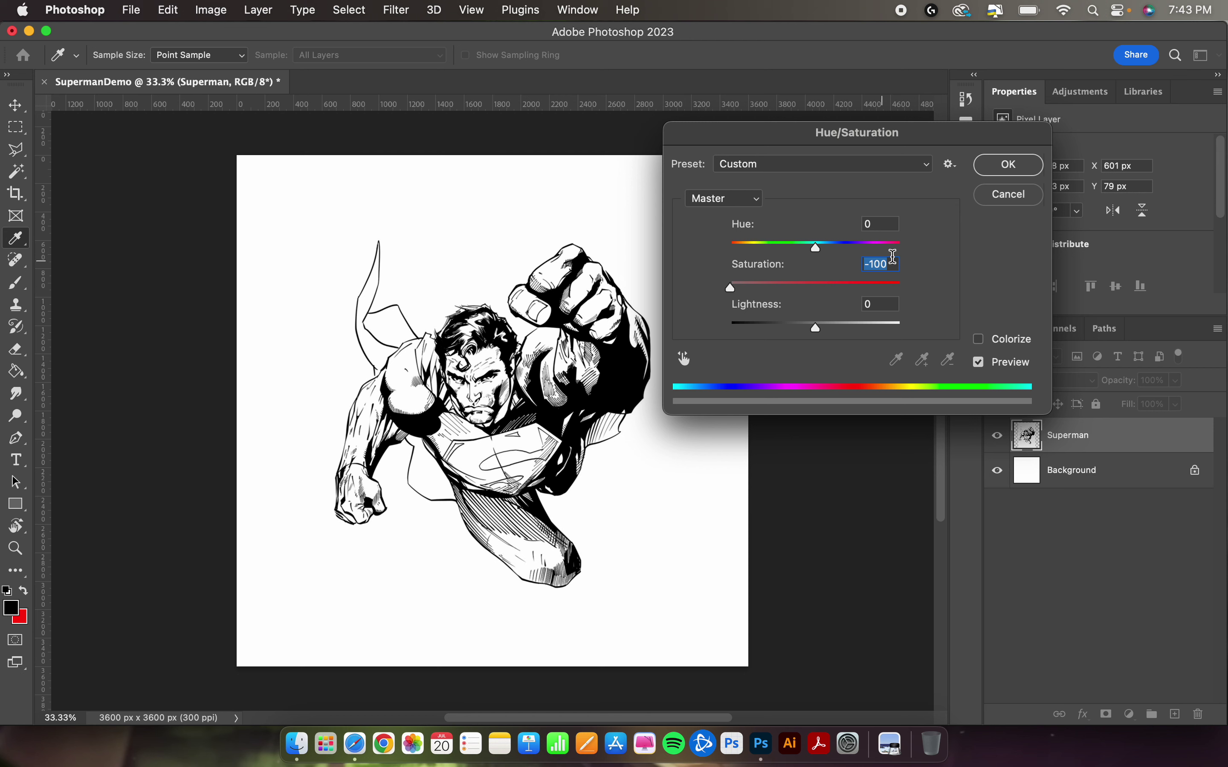
left_click(1009, 165)
key("m")
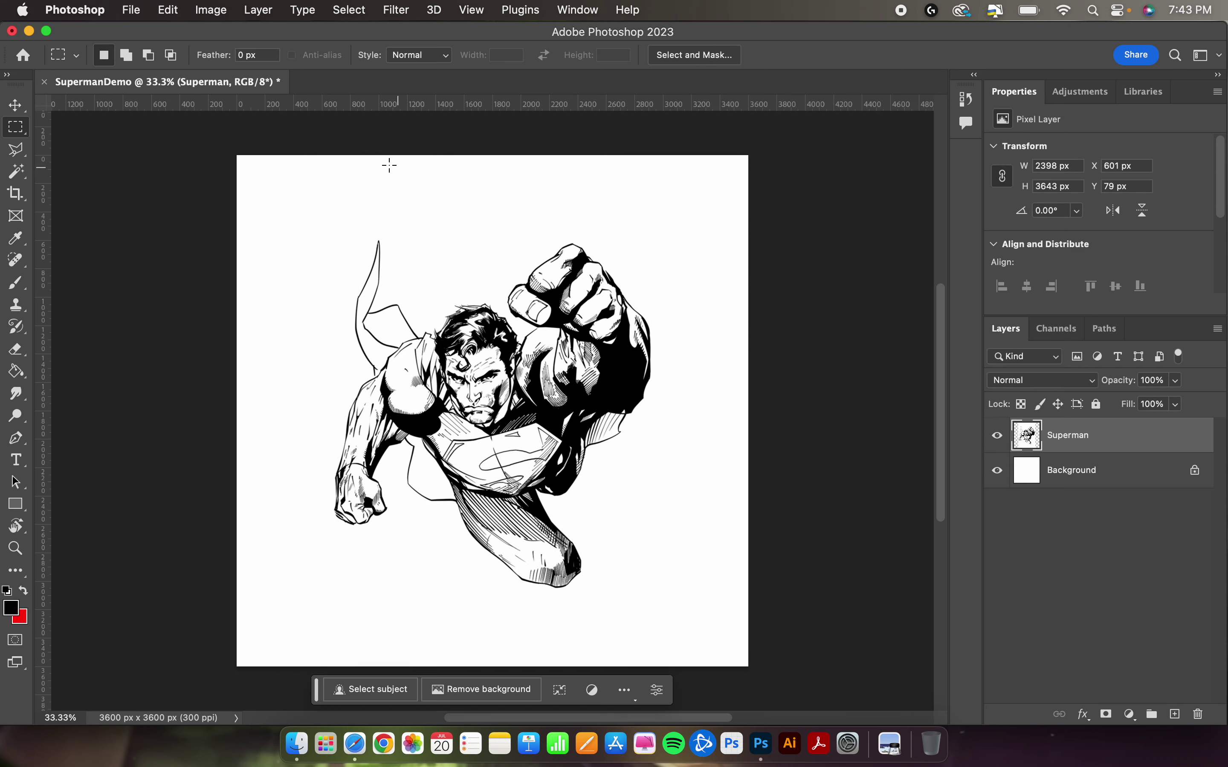
Apply Brightness/Contrast to the Superman layer with Contrast 100 and Brightness 39
left_click(226, 15)
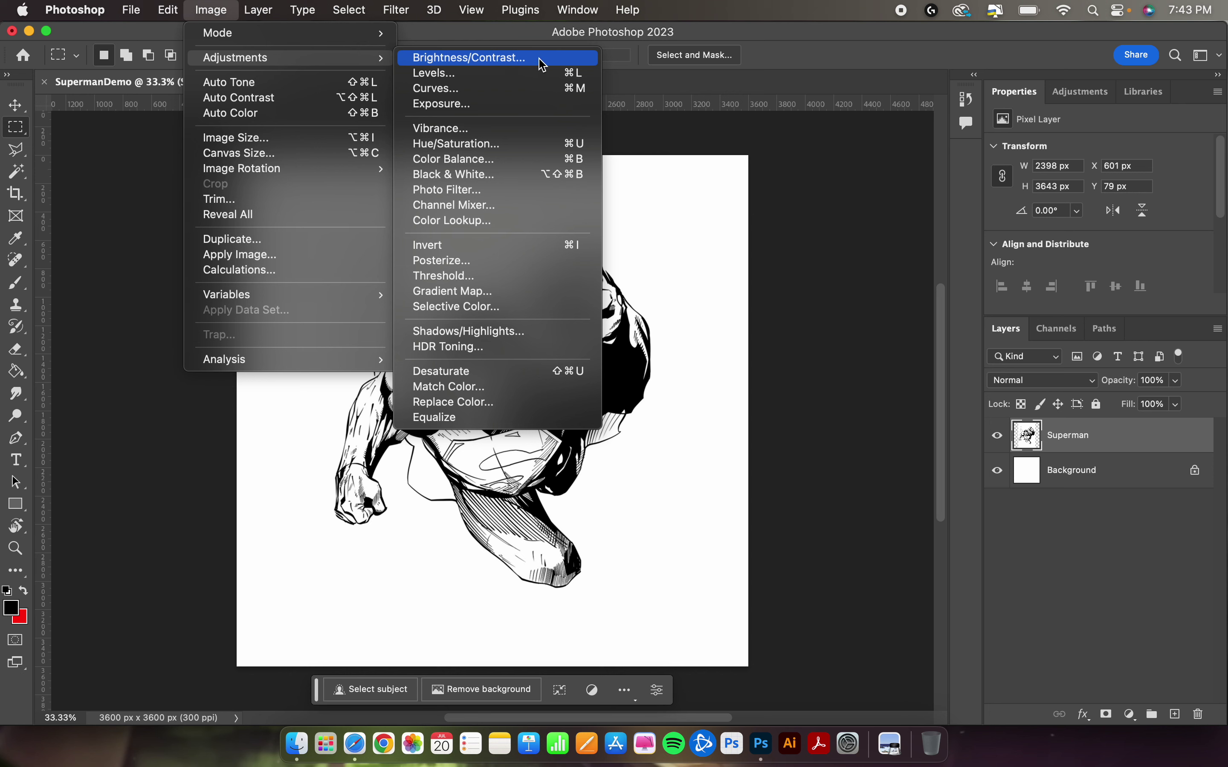
left_click(543, 64)
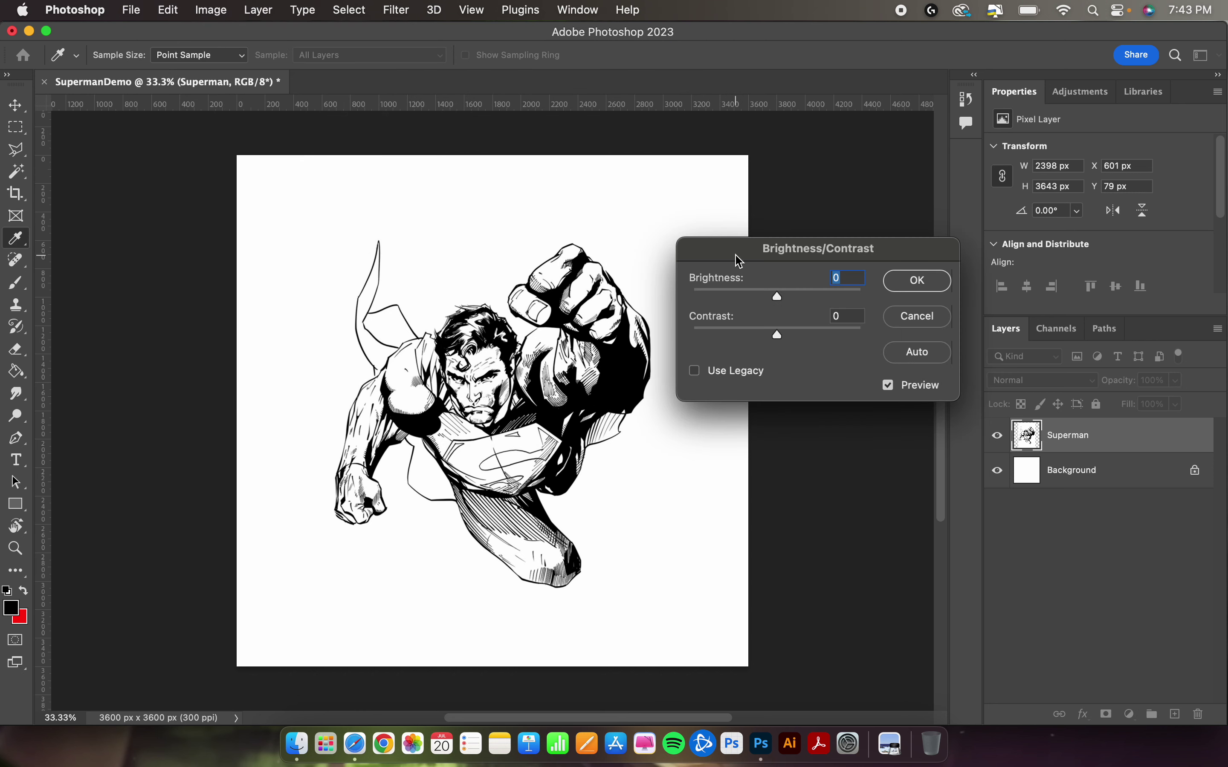
left_click_drag(779, 336, 878, 341)
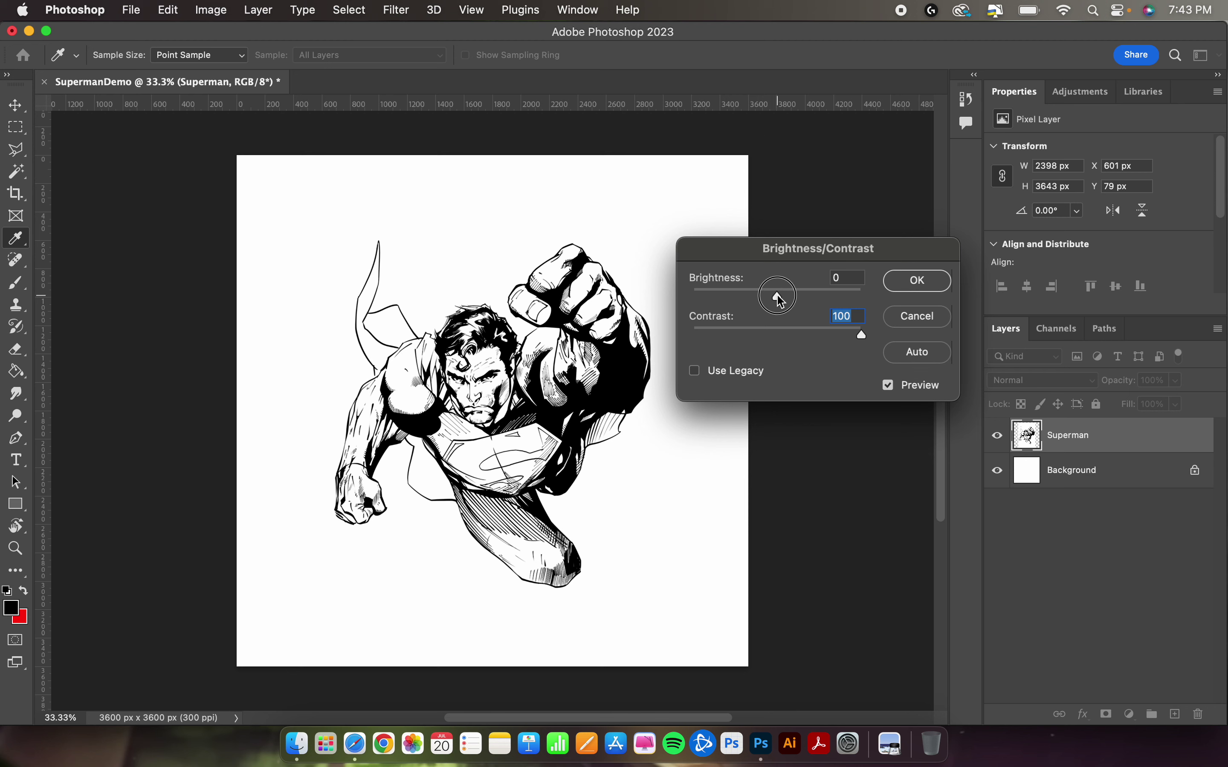
left_click_drag(776, 297, 803, 300)
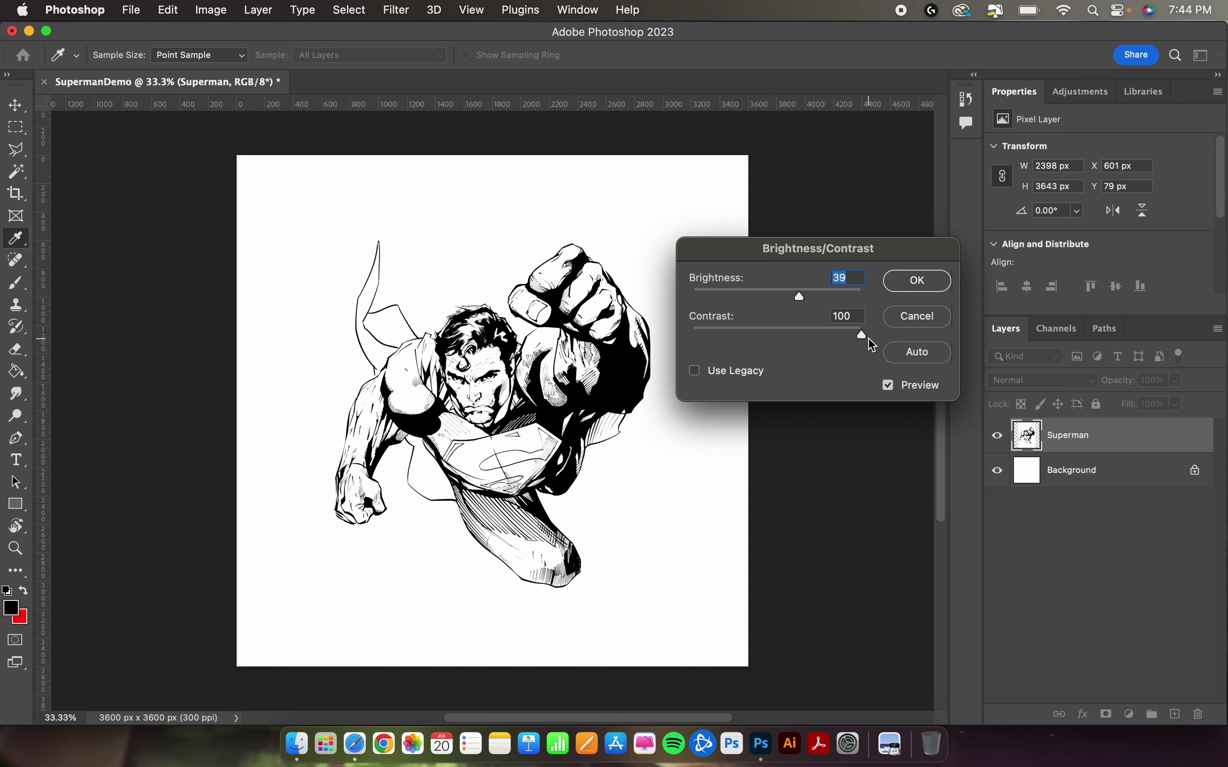
left_click(918, 280)
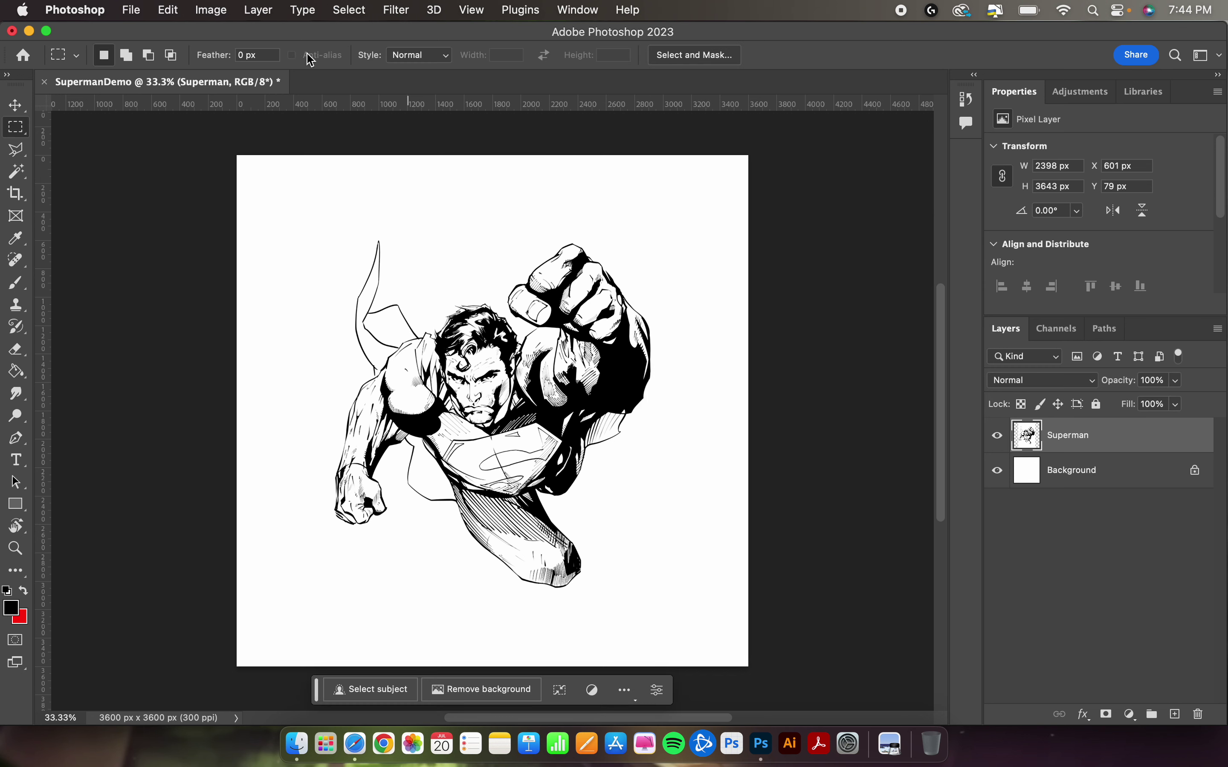
Apply a Threshold adjustment at level 147 to turn the Superman drawing pure black and white
left_click(211, 10)
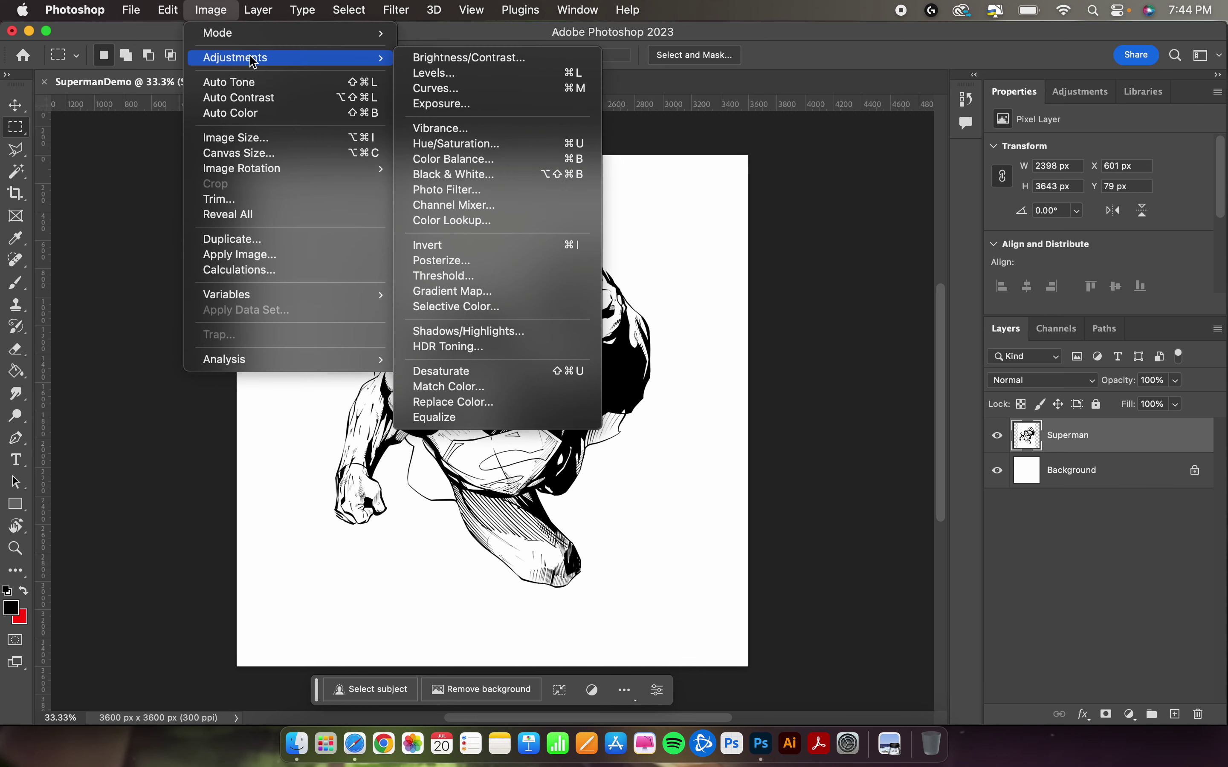
left_click(525, 278)
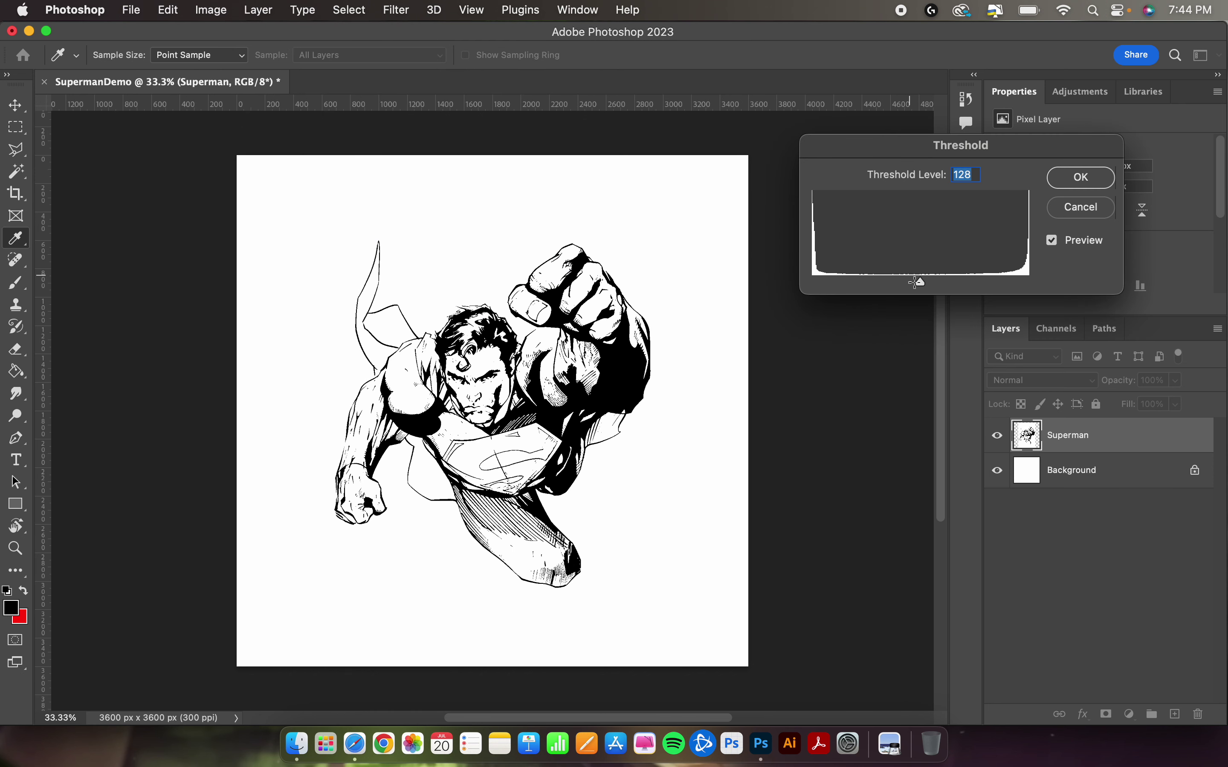
mouse_move(926, 288)
left_mouse_down()
mouse_move(964, 283)
mouse_move(891, 293)
mouse_move(967, 282)
mouse_move(877, 296)
mouse_move(1003, 277)
mouse_move(976, 278)
mouse_move(1049, 283)
mouse_move(937, 275)
mouse_move(810, 286)
mouse_move(956, 282)
mouse_move(940, 288)
left_mouse_up()
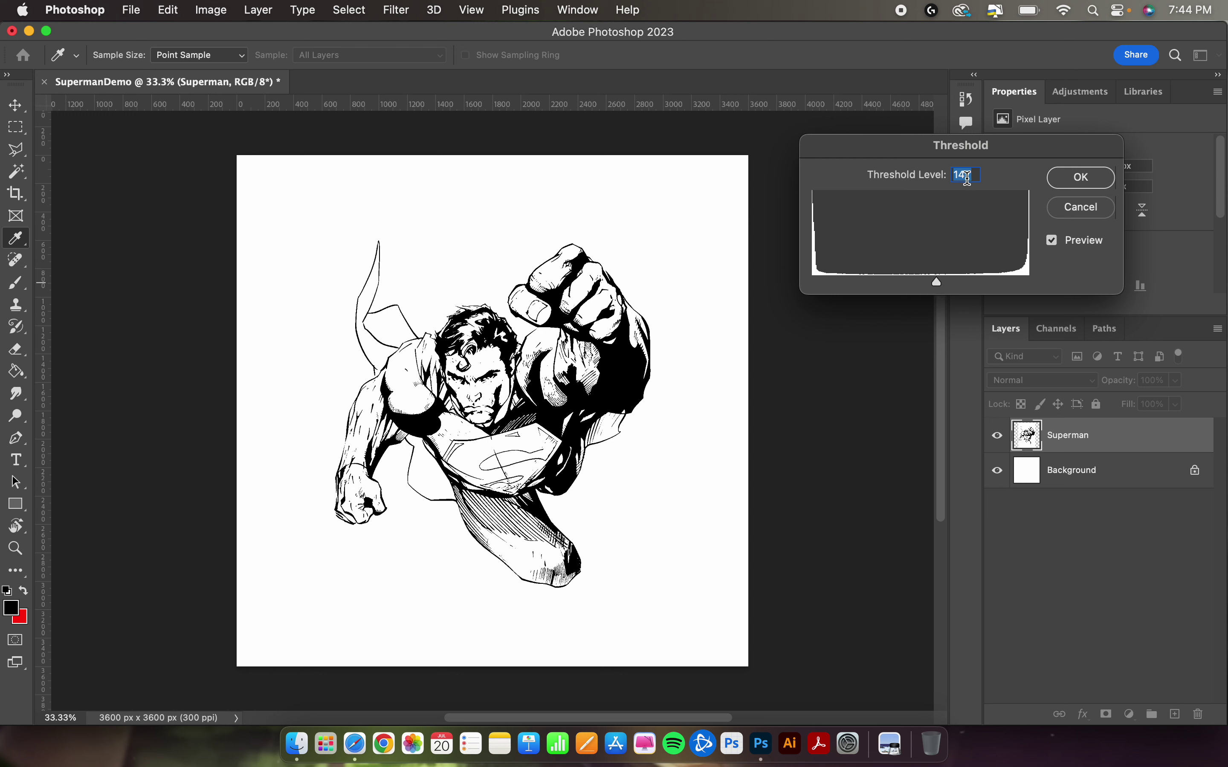
left_click(1081, 178)
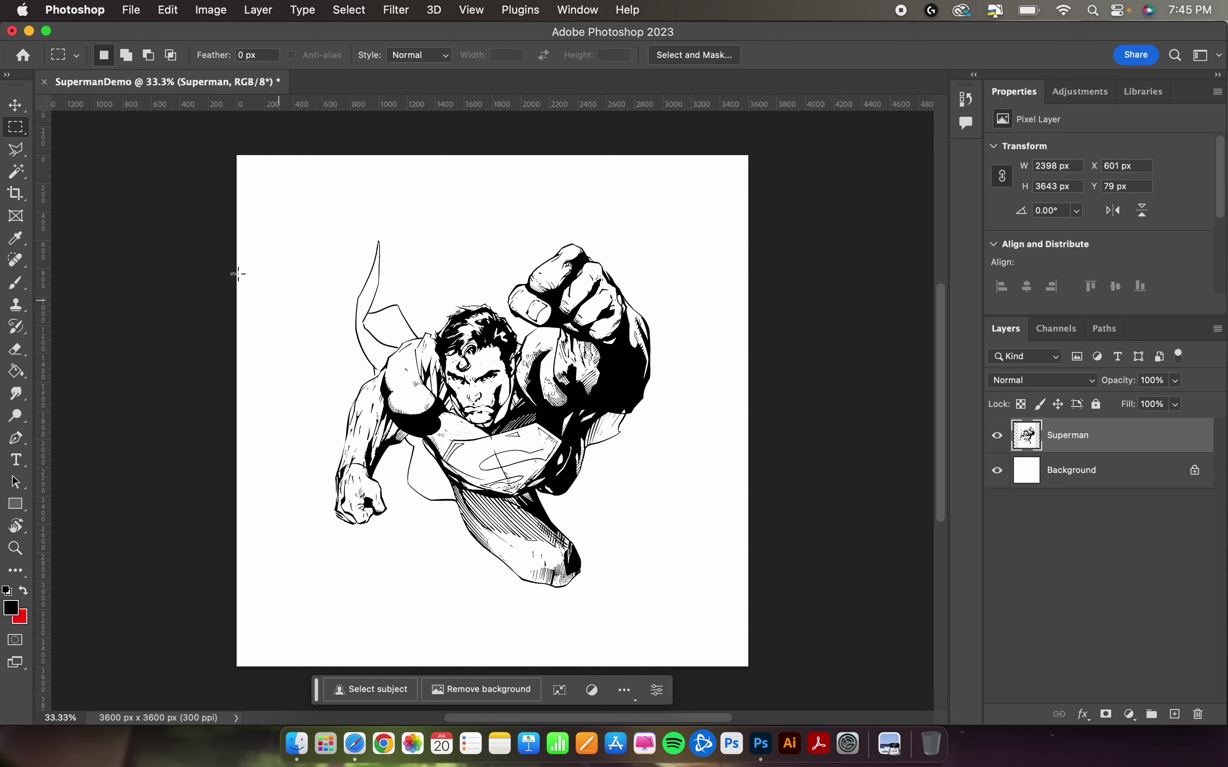
Use the Magic Wand to select the white areas of the Superman layer and delete them
left_click(14, 173)
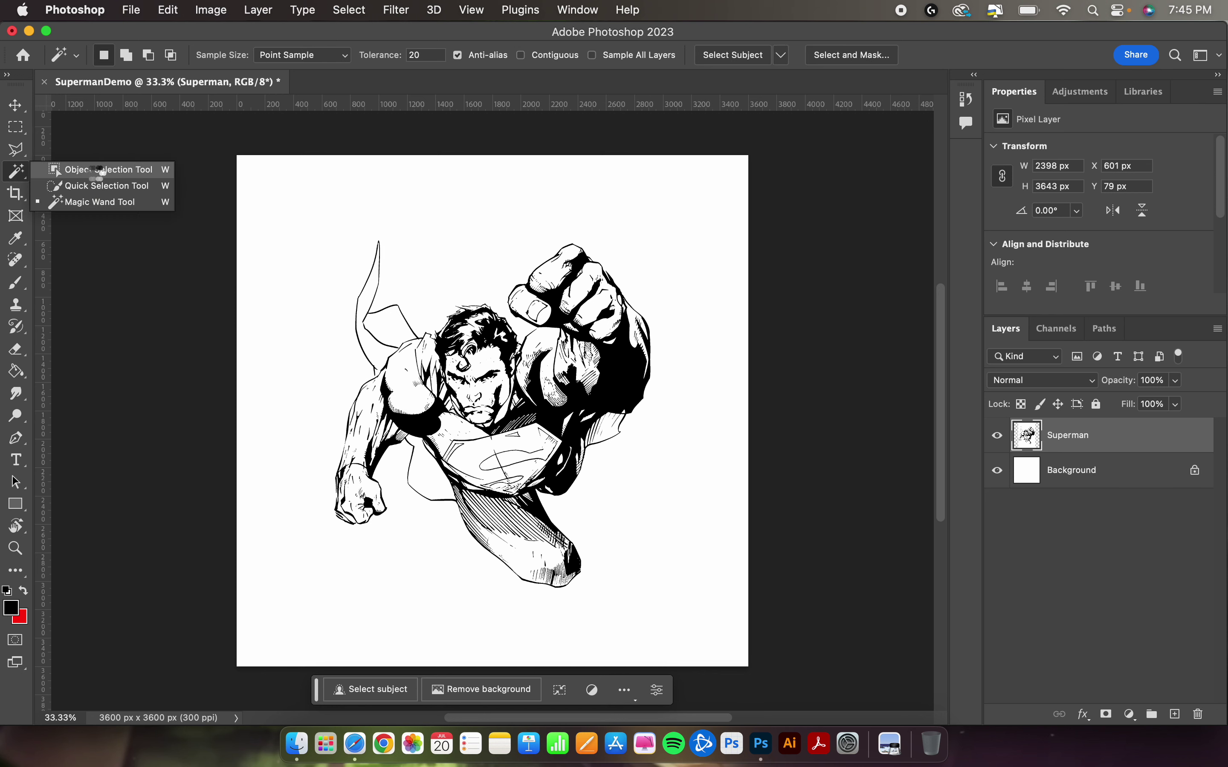
left_click(100, 173)
left_click(16, 180)
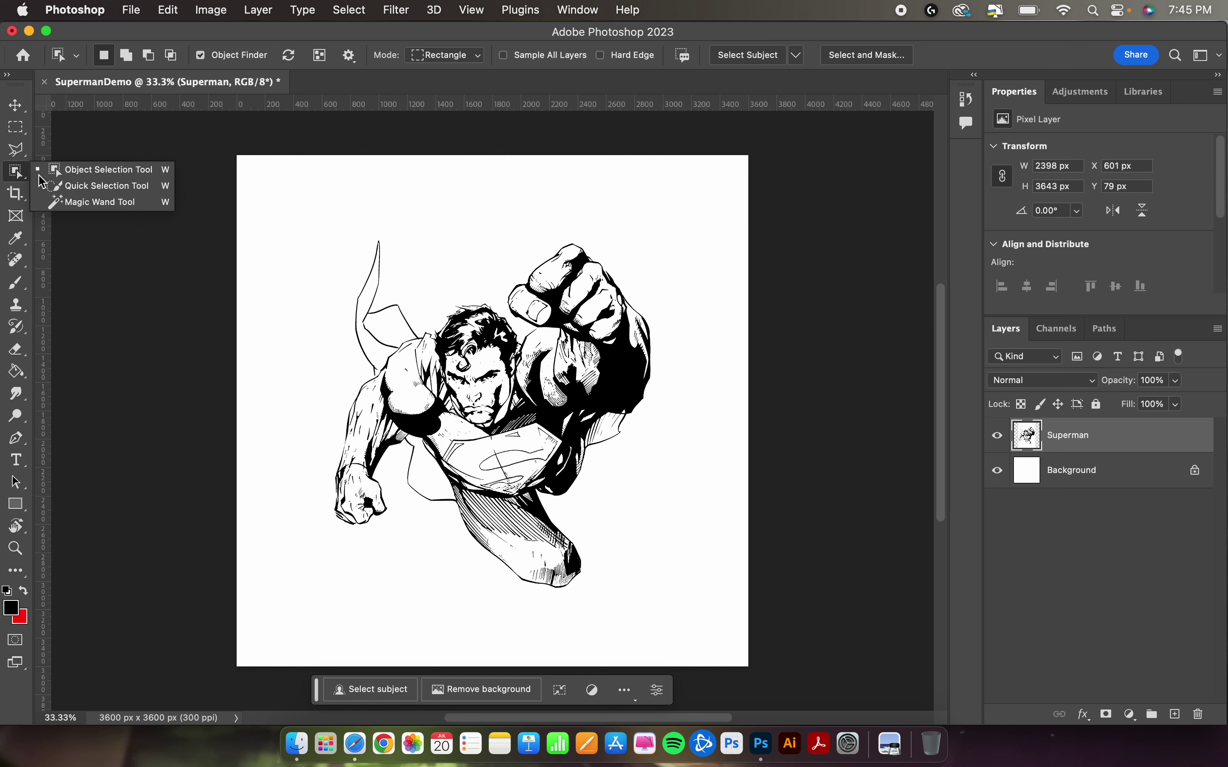
left_click(74, 204)
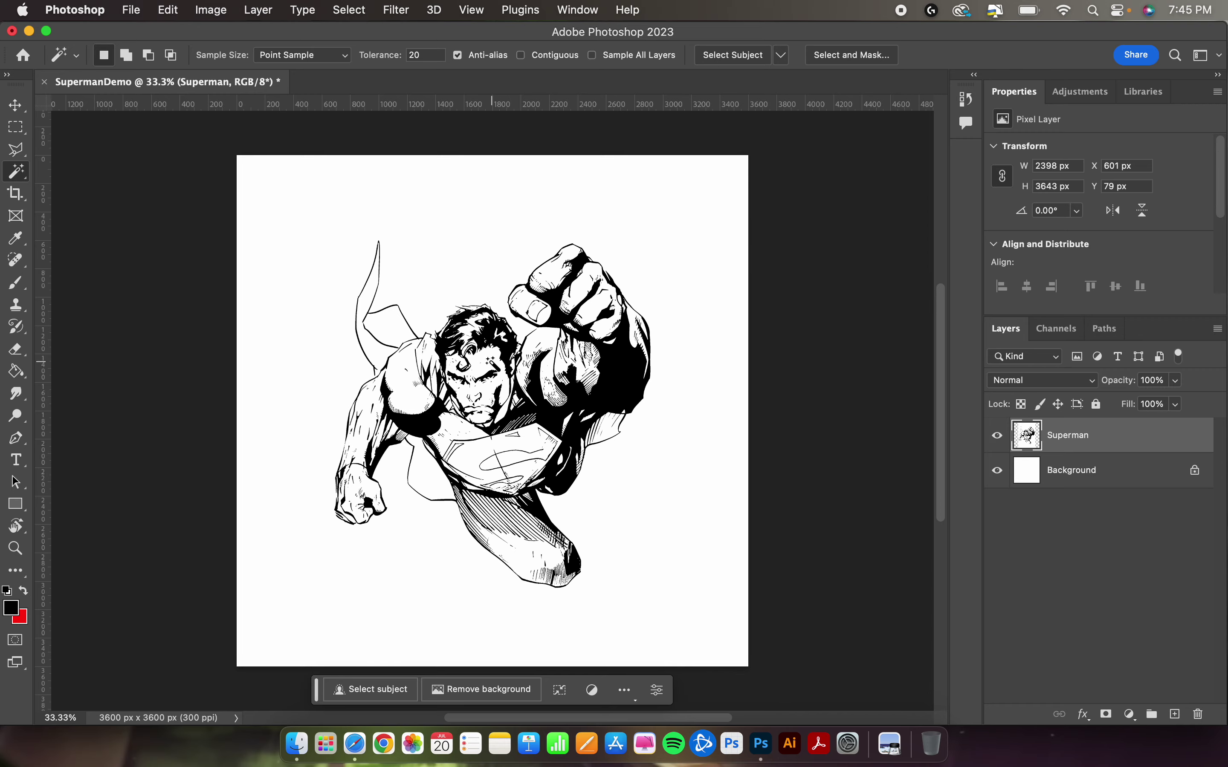
left_click(490, 361)
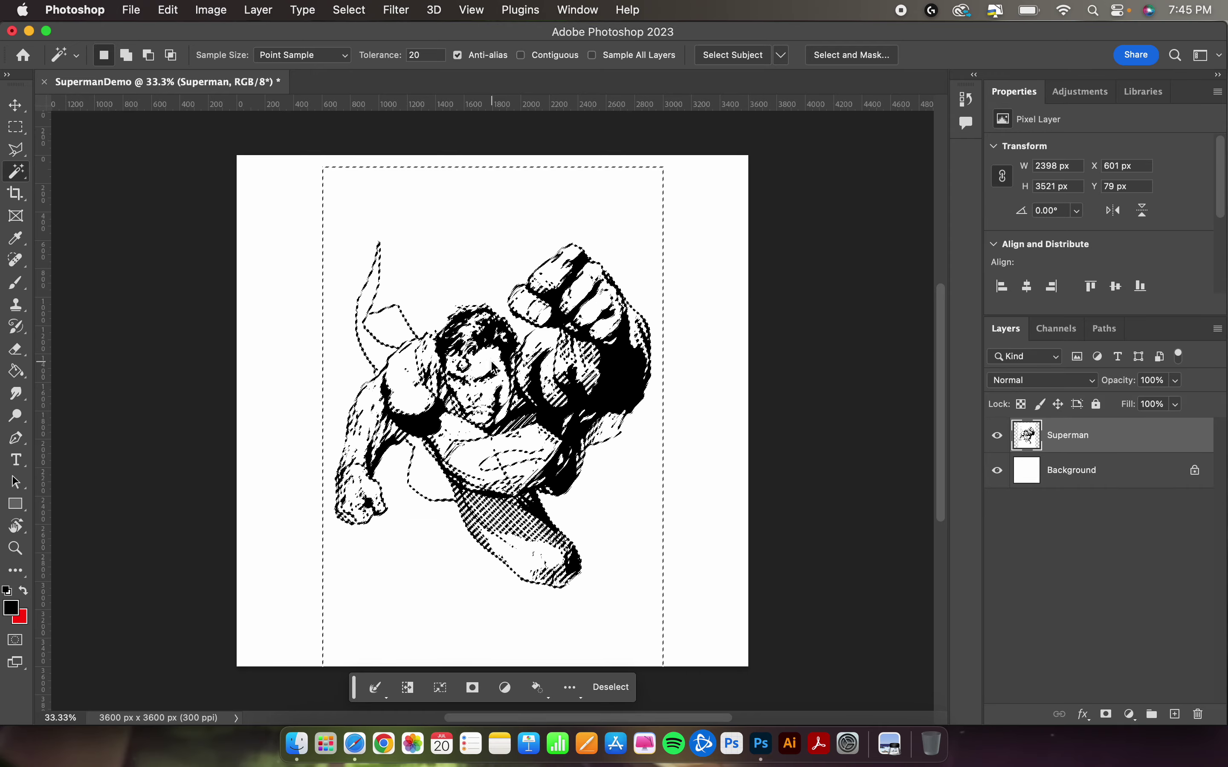
key("Delete")
key("Delete")
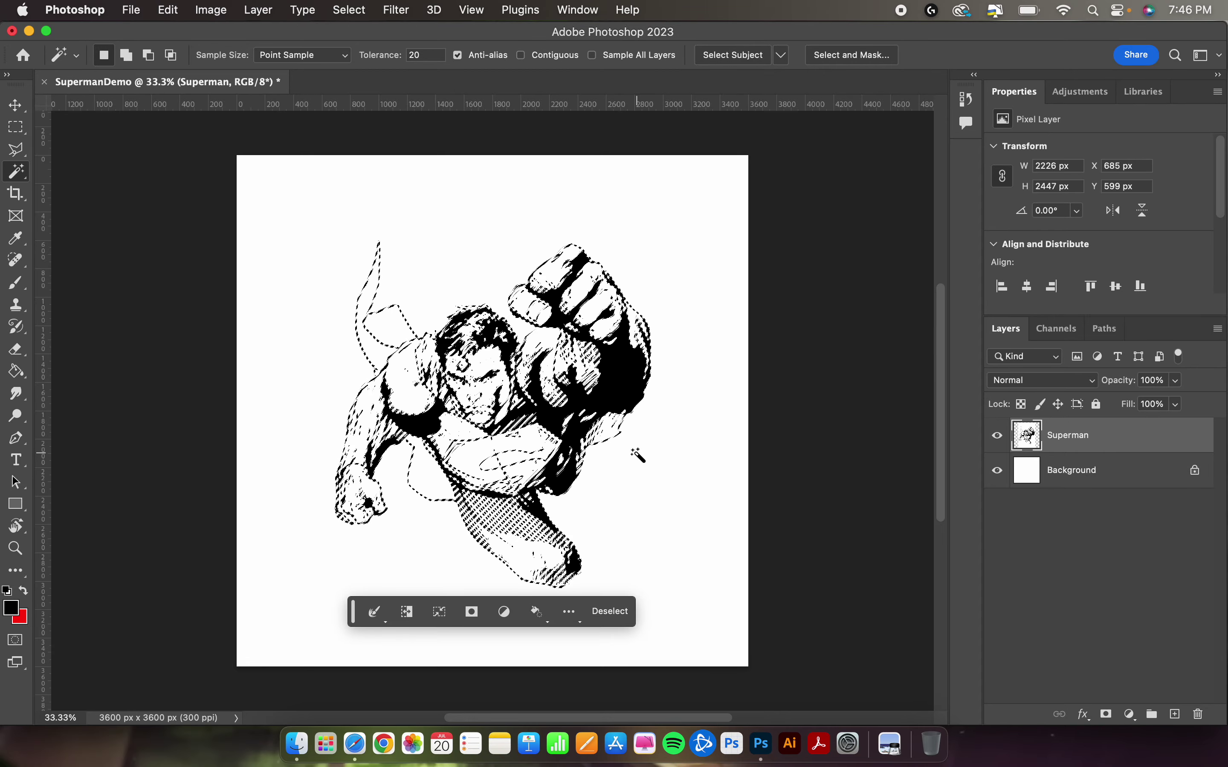
Invert the selection, then deselect so nothing on the drawing remains selected
right_click(637, 453)
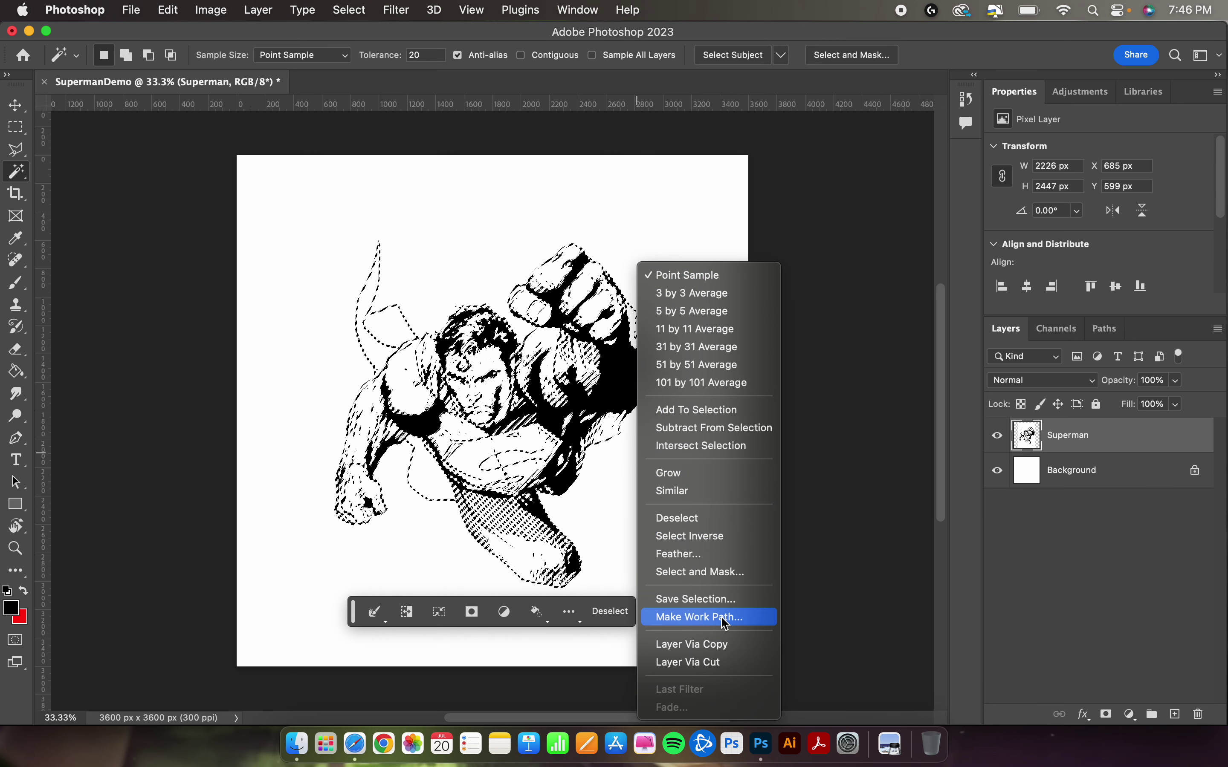
left_click(742, 537)
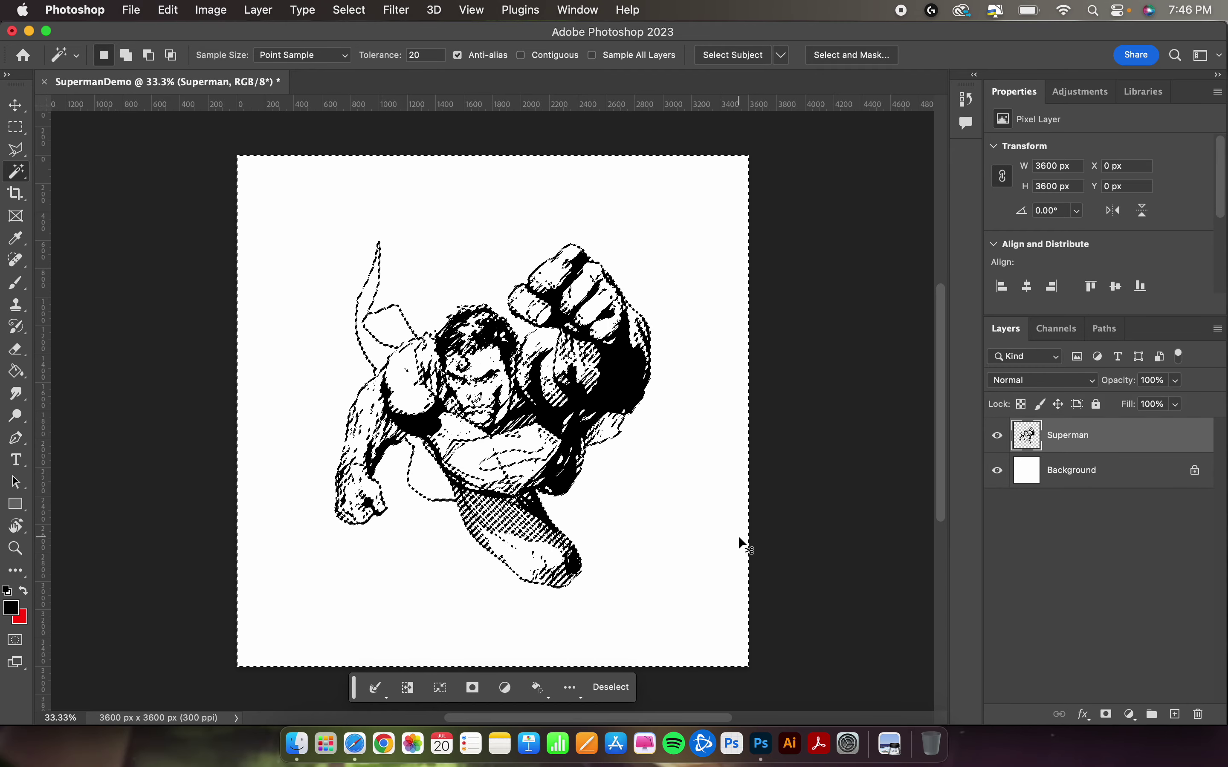
key("super+d")
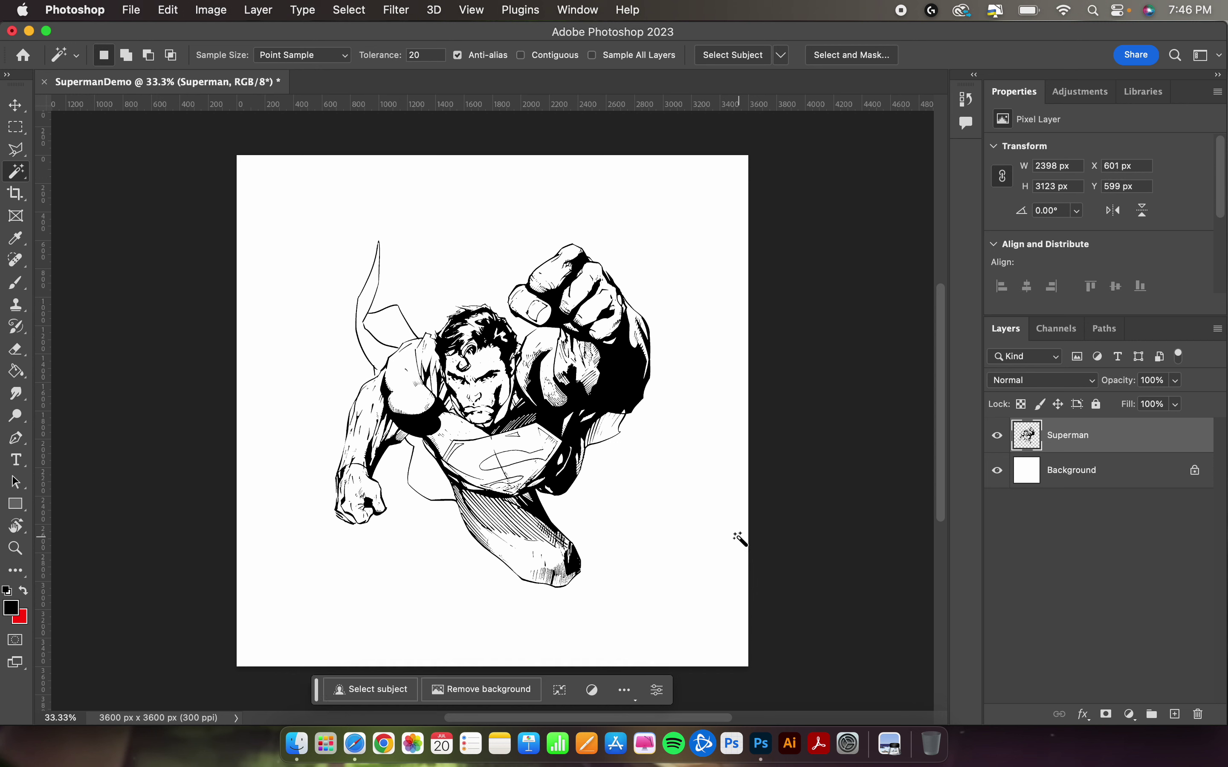
Add a Gradient Overlay style to the Superman layer using a preset from the Blues folder
left_click(1084, 722)
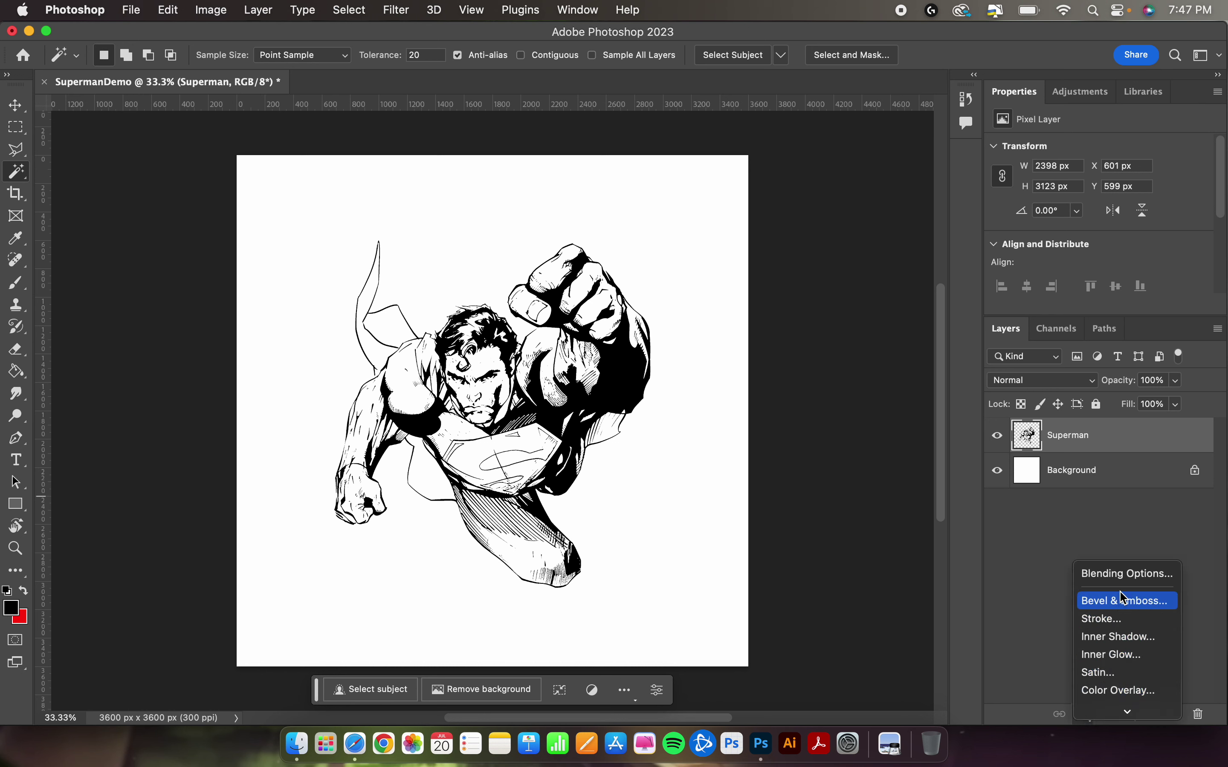
mouse_move(1127, 713)
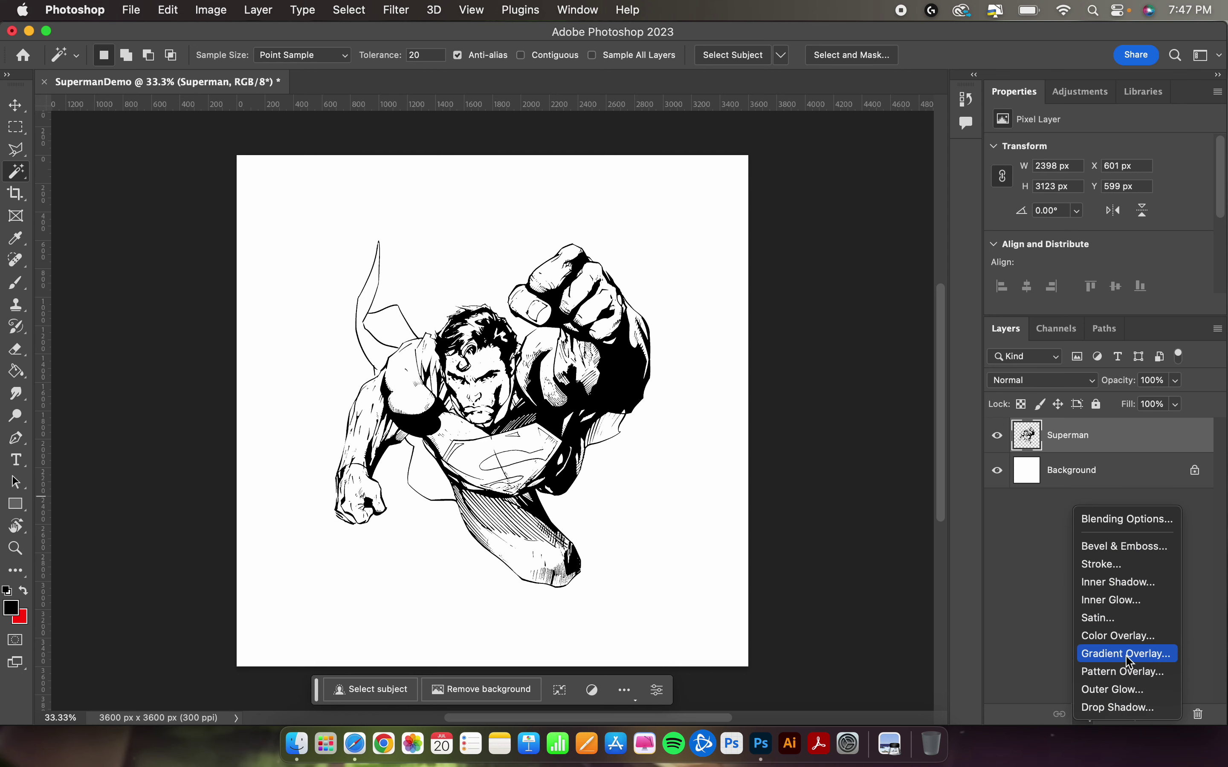
left_click(1169, 660)
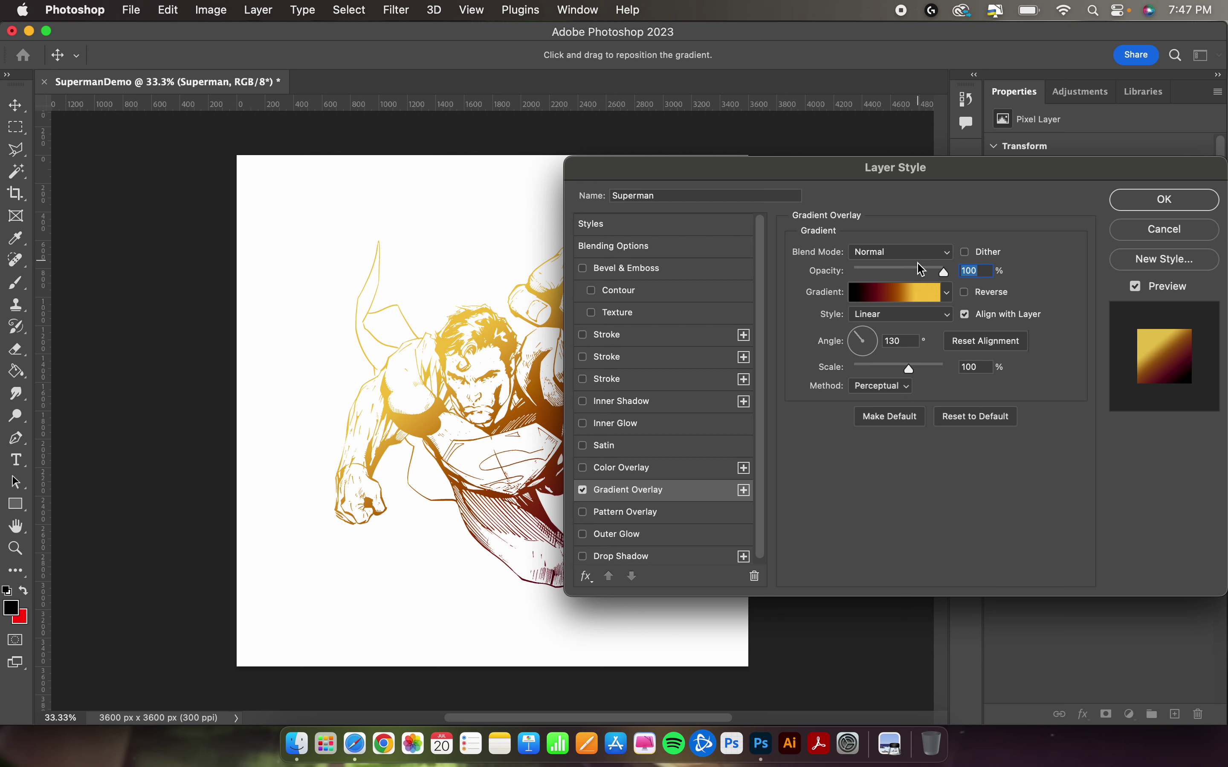
left_click(949, 294)
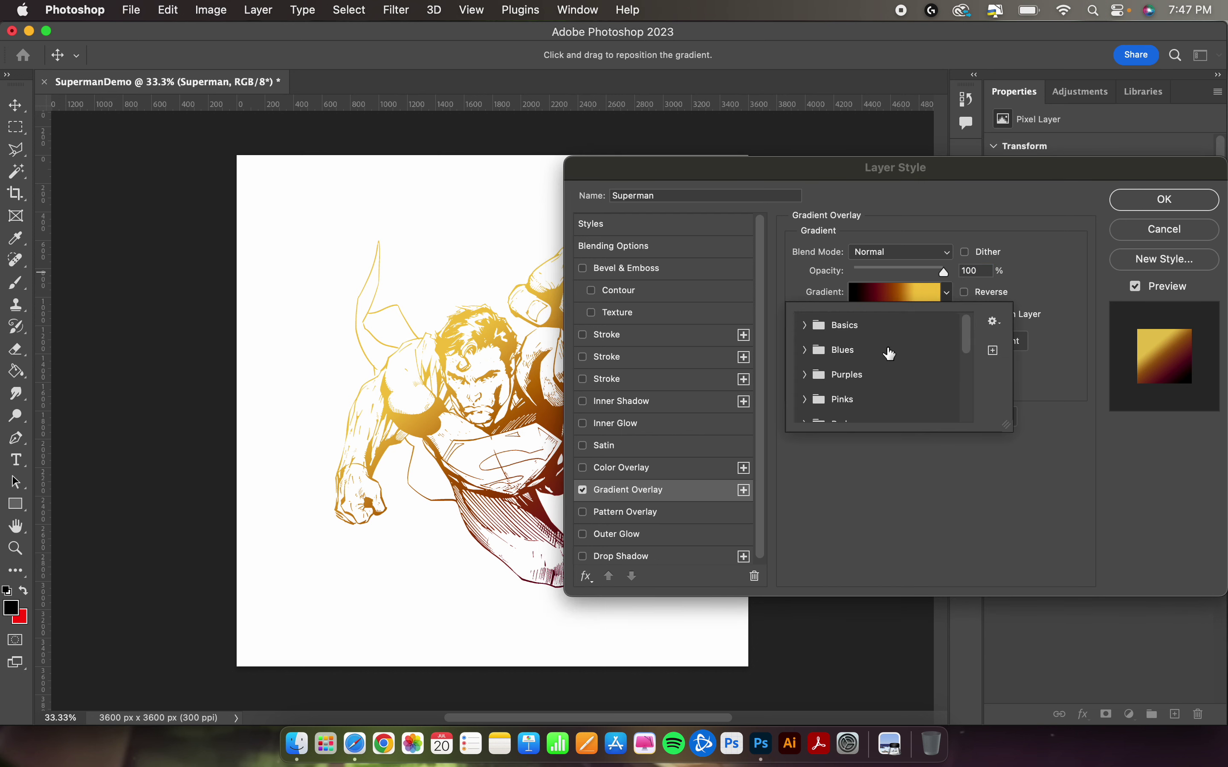
scroll(857, 387, "down", 1)
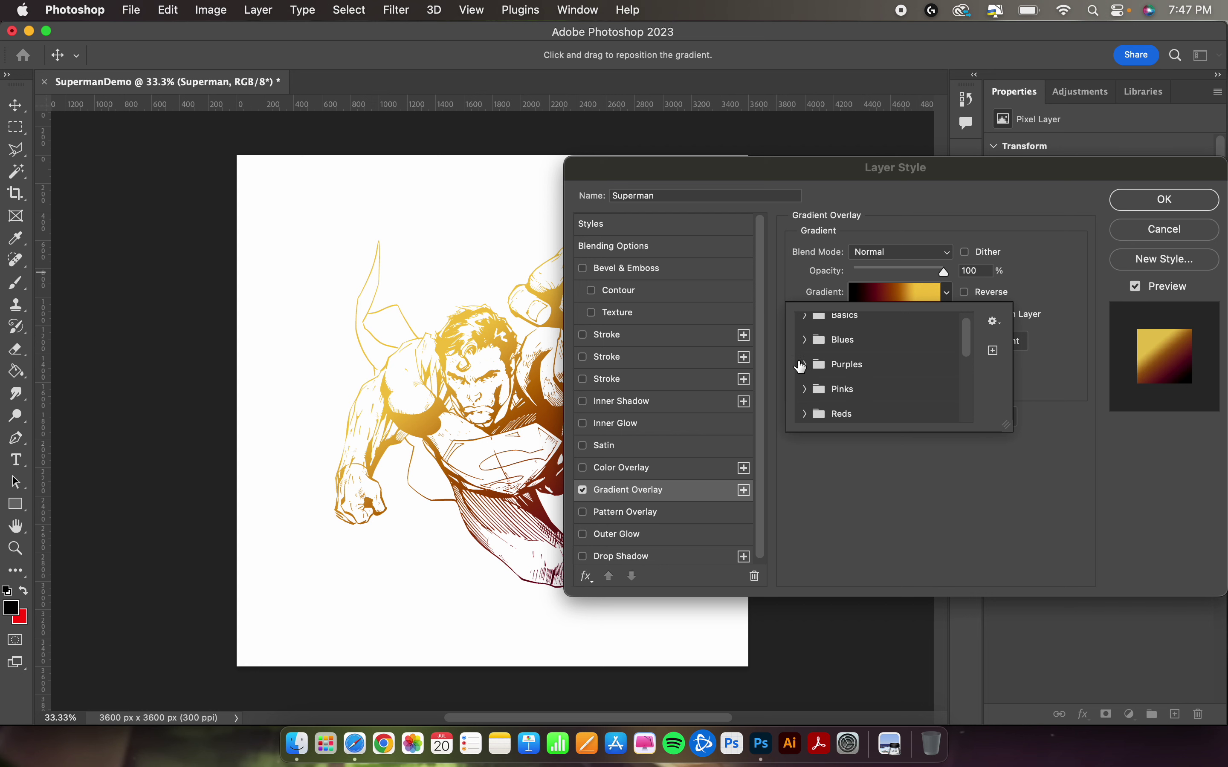
left_click(805, 340)
scroll(825, 374, "down", 3)
scroll(824, 374, "down", 2)
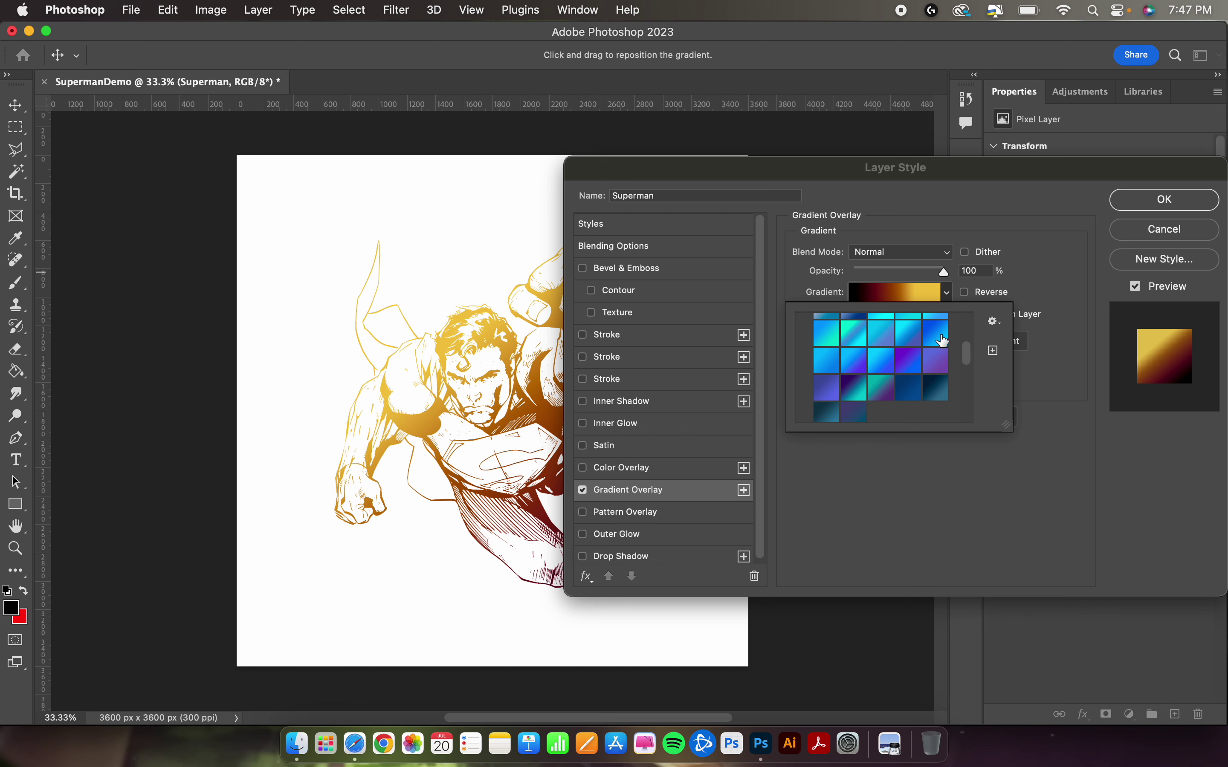
left_click(944, 341)
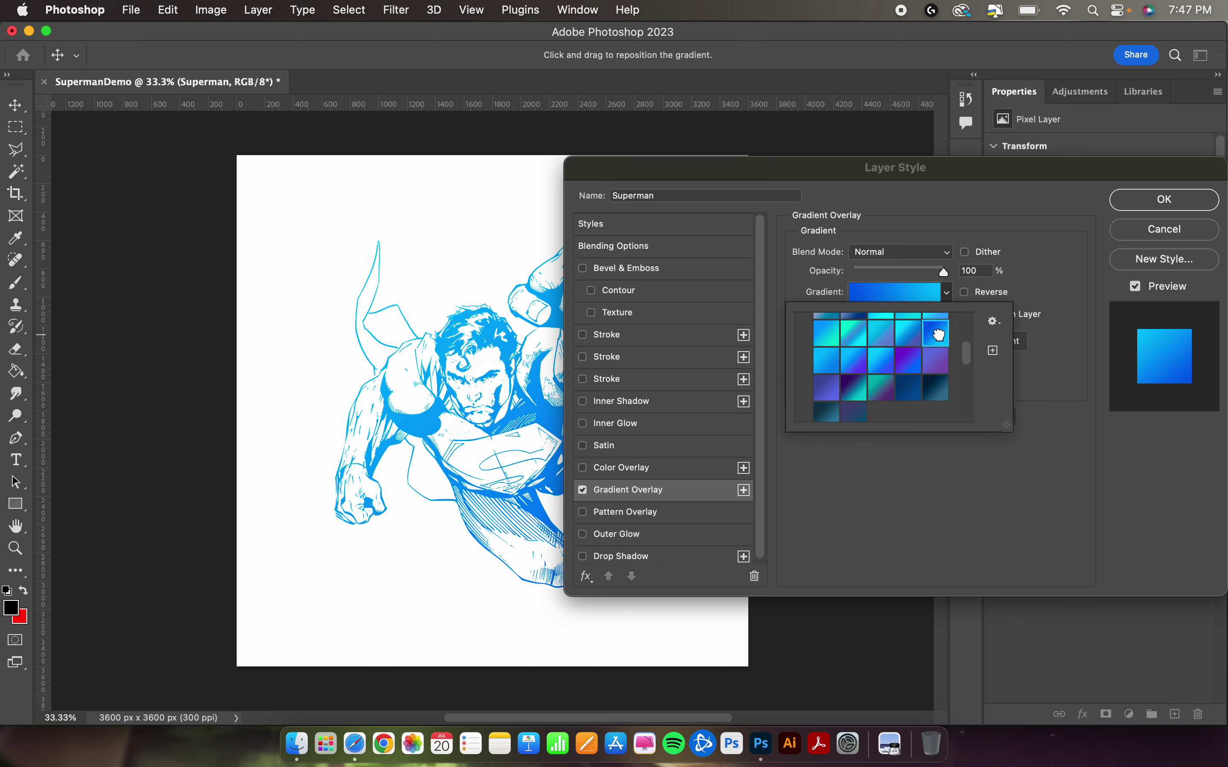
Try a pink-red preset from the Reds folder, then go back to the blue preset
left_click(949, 293)
left_click(948, 295)
scroll(908, 402, "down", 5)
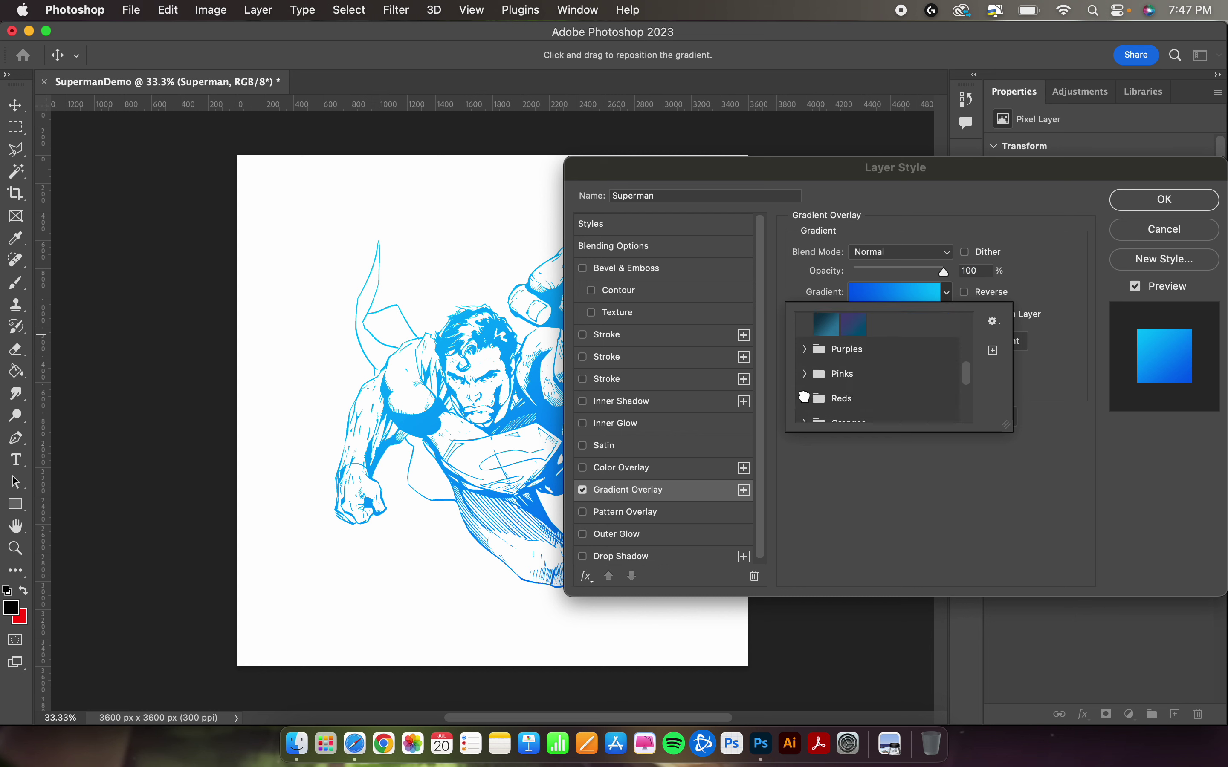
left_click(804, 397)
scroll(893, 375, "down", 2)
scroll(913, 378, "up", 2)
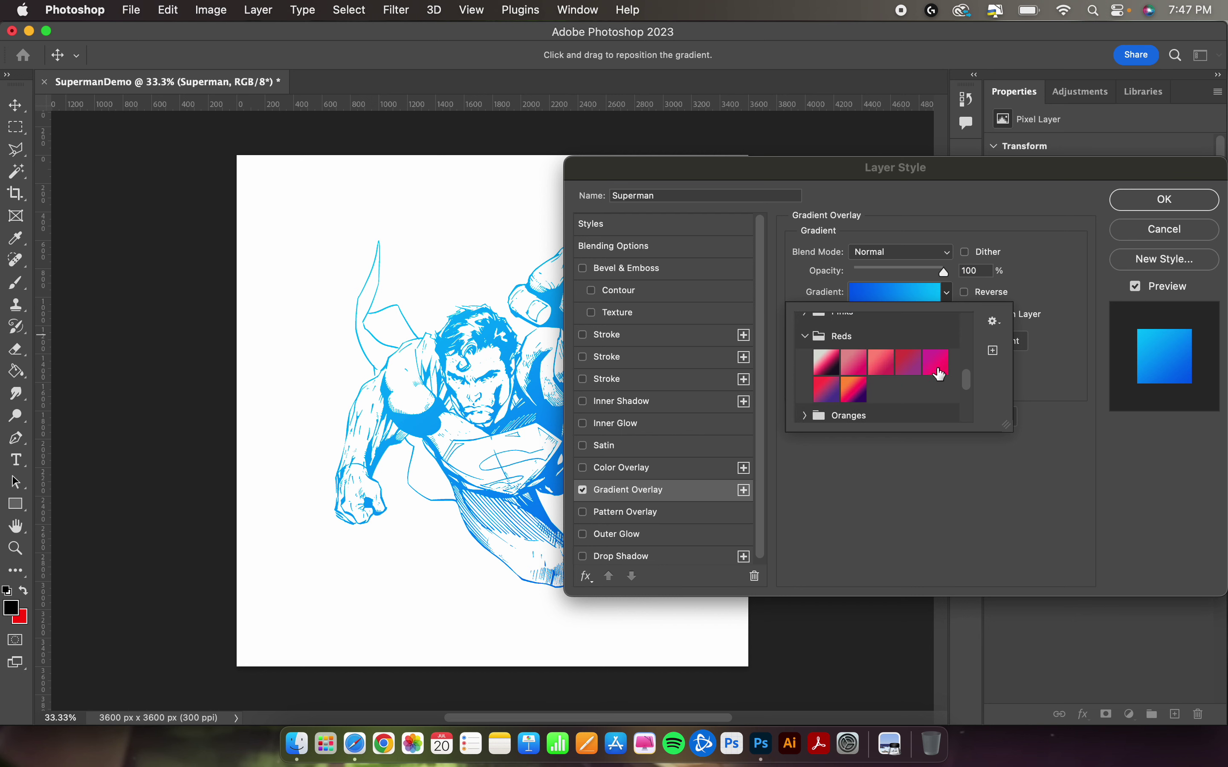
left_click(937, 366)
scroll(883, 358, "up", 4)
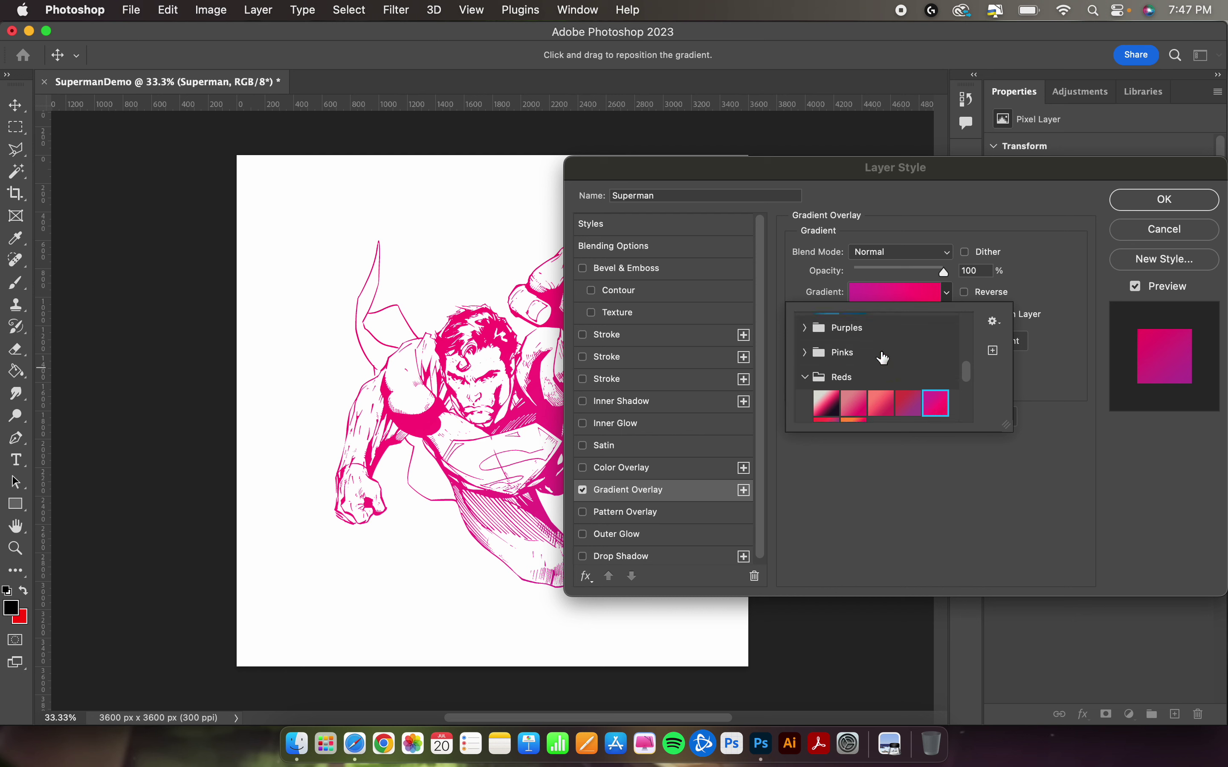
scroll(883, 357, "down", 4)
scroll(883, 358, "up", 5)
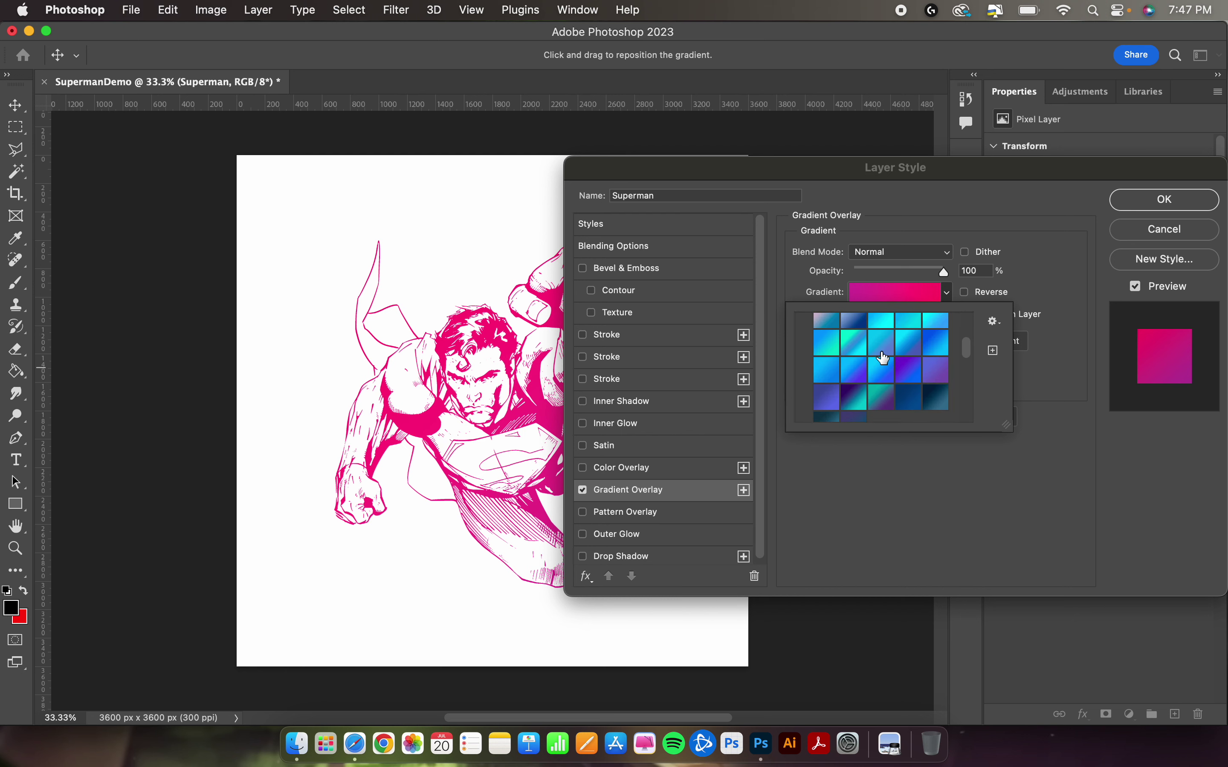
left_click(943, 340)
left_click(1027, 231)
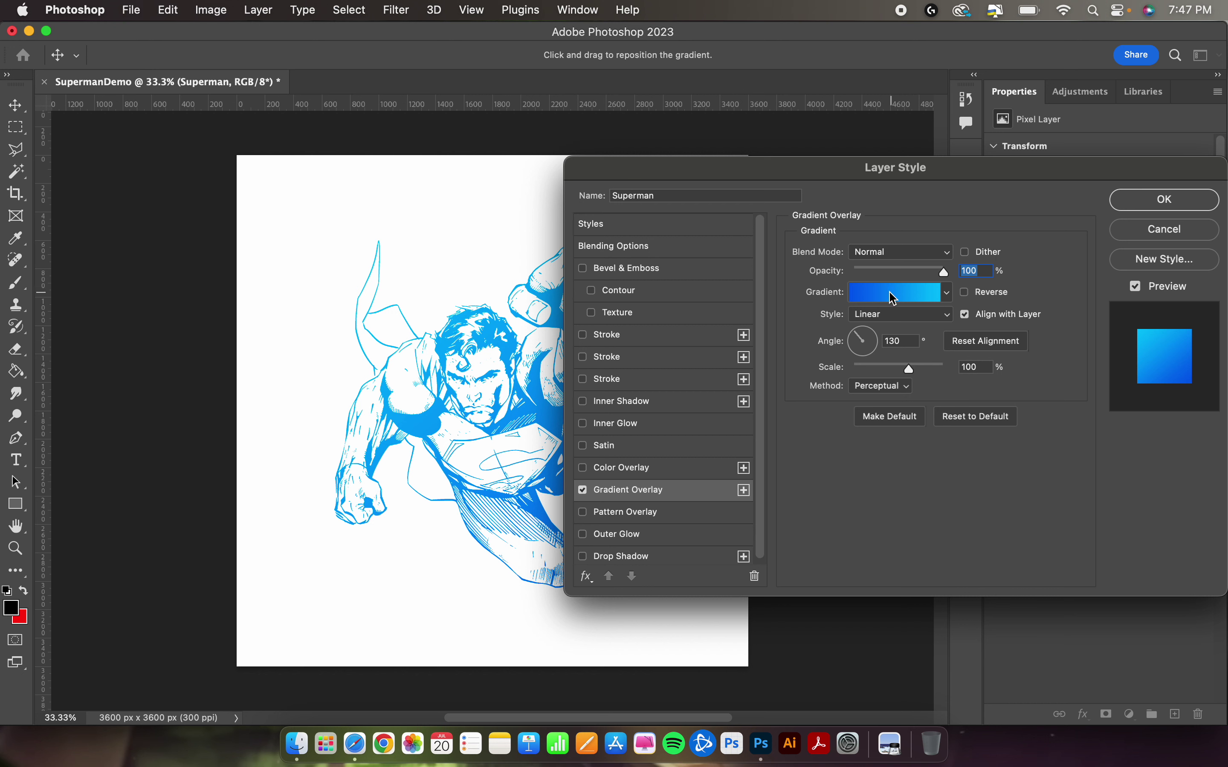
left_click_drag(975, 165, 984, 98)
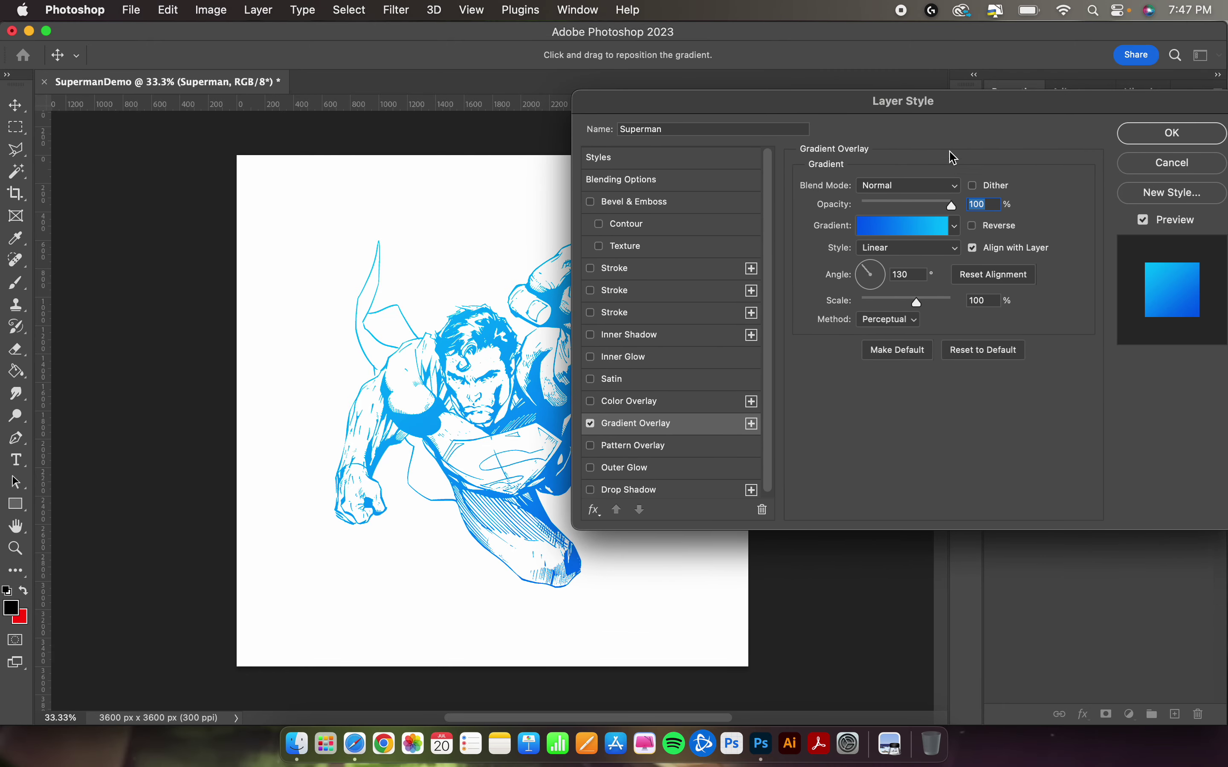
Add gradient stops at locations 31 and 68 and make the first stop dark blue
left_click(902, 235)
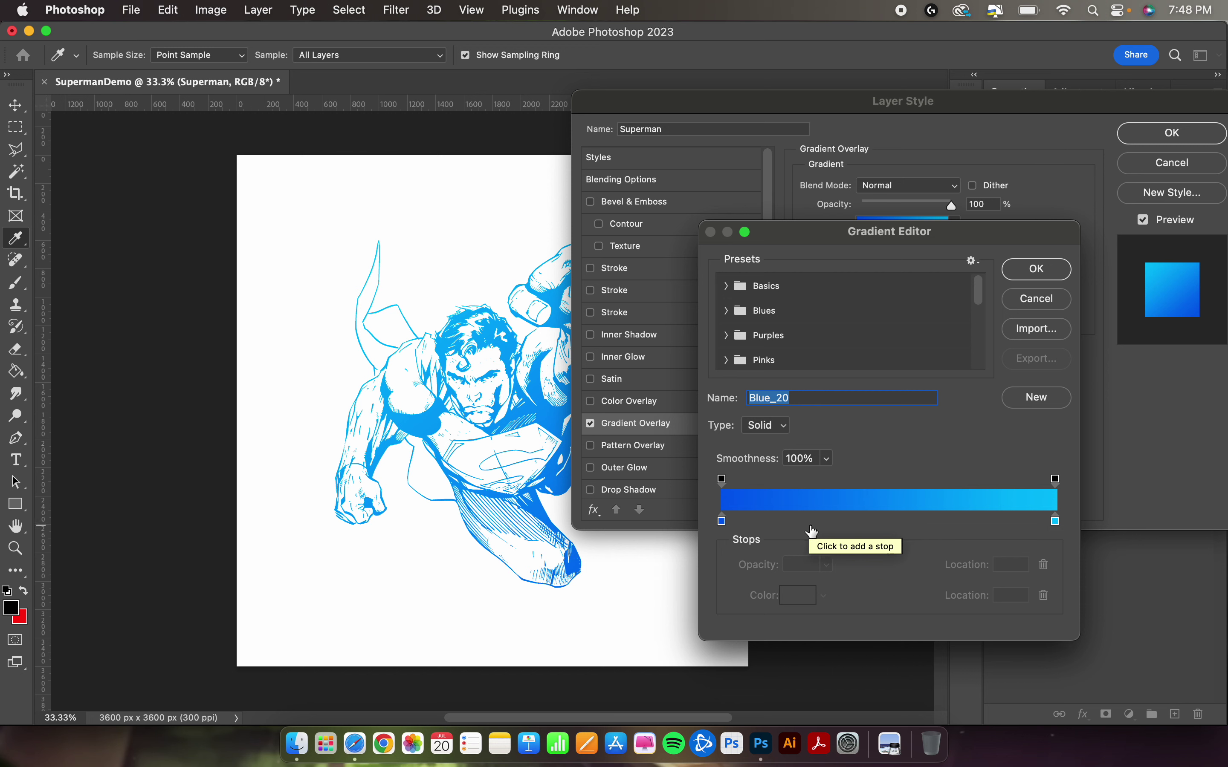
left_click(827, 522)
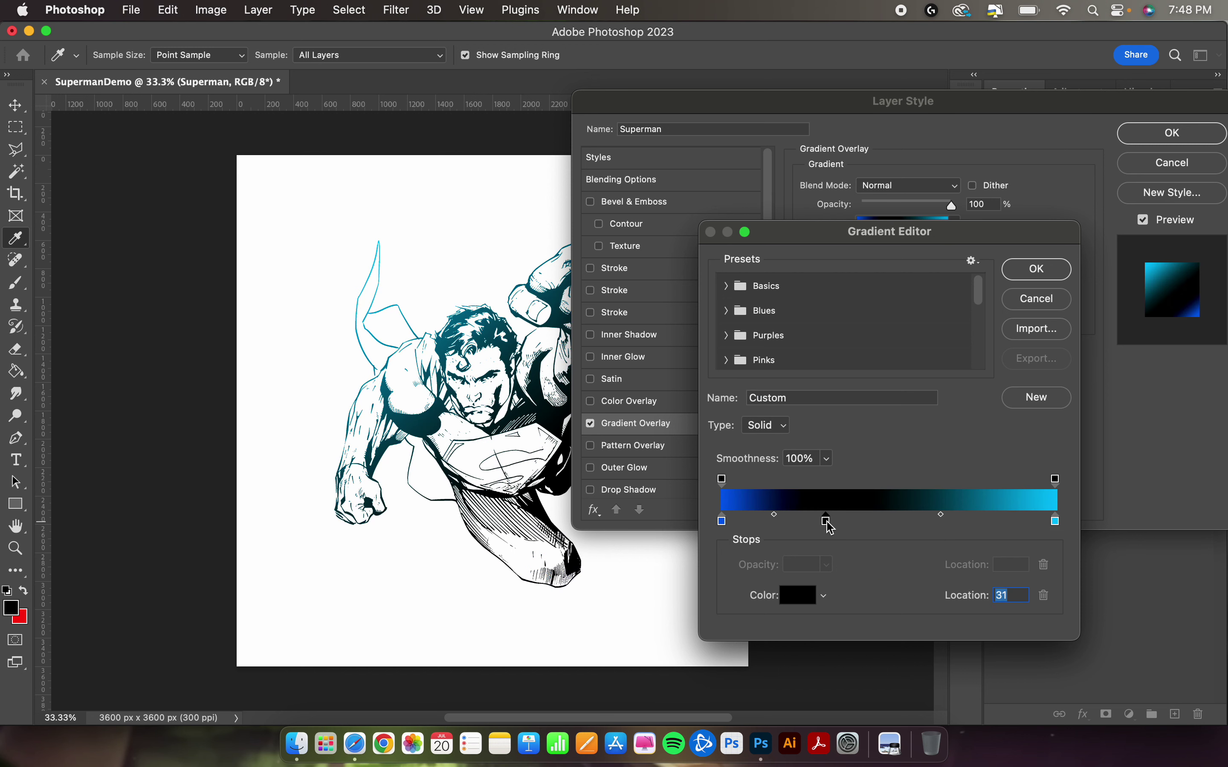
left_click(949, 522)
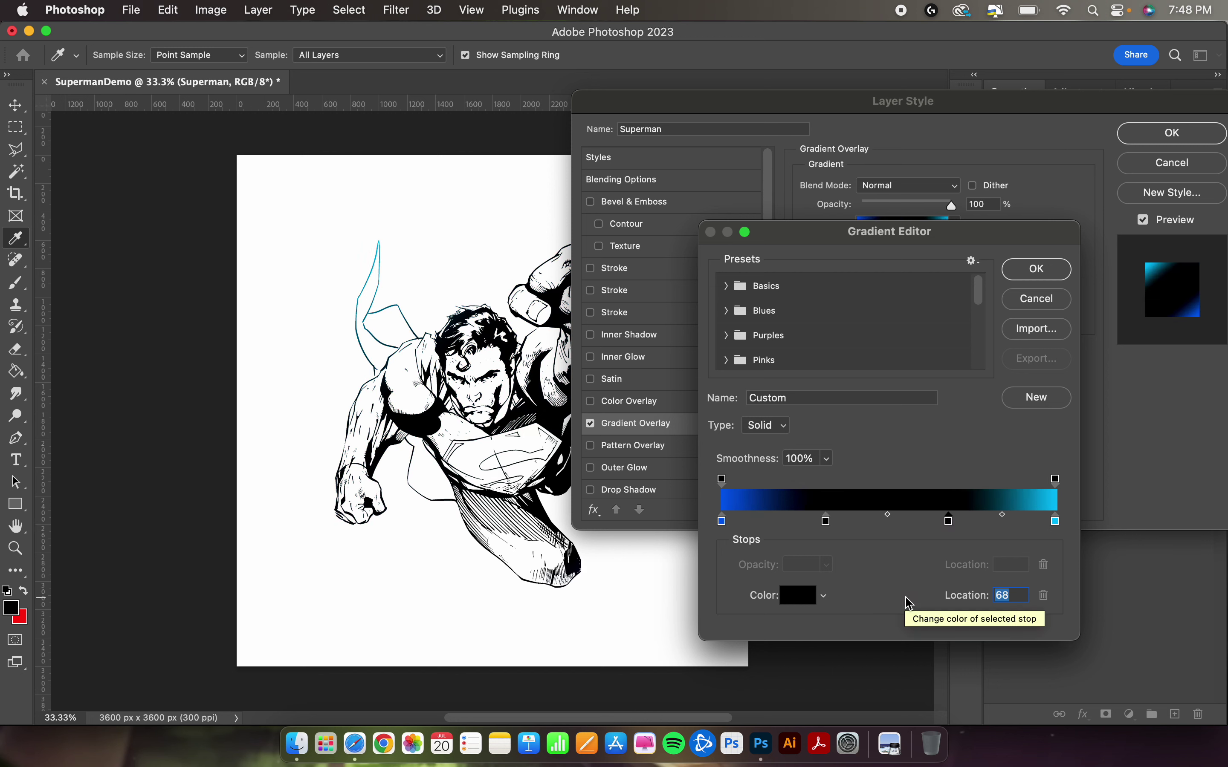
double_click(723, 523)
mouse_move(953, 485)
left_mouse_down()
mouse_move(995, 504)
mouse_move(1017, 474)
left_mouse_up()
left_click(1177, 355)
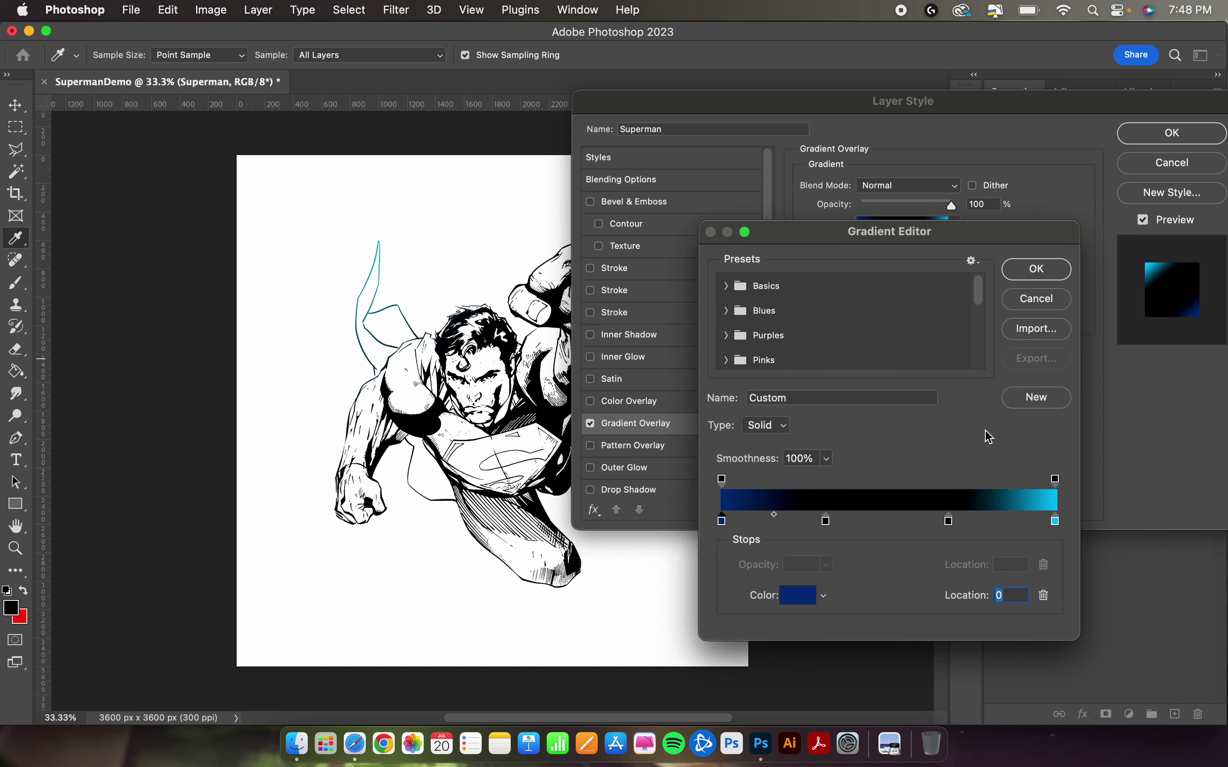
Set the stop at location 31 to light blue #638fd9
double_click(826, 520)
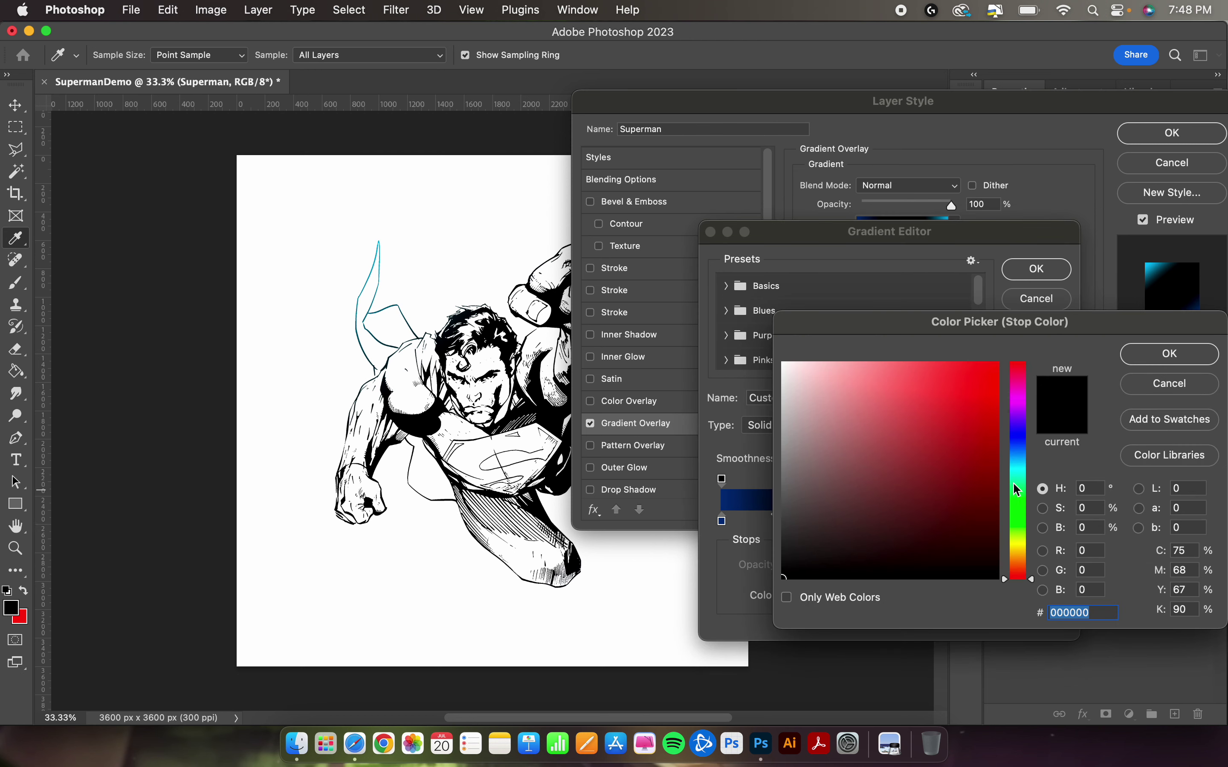
left_click(1022, 468)
left_click_drag(1023, 471, 1022, 472)
mouse_move(925, 421)
left_mouse_down()
mouse_move(894, 384)
mouse_move(914, 428)
left_mouse_up()
left_click_drag(1017, 470, 1018, 447)
left_click_drag(873, 382, 900, 394)
left_click(1172, 355)
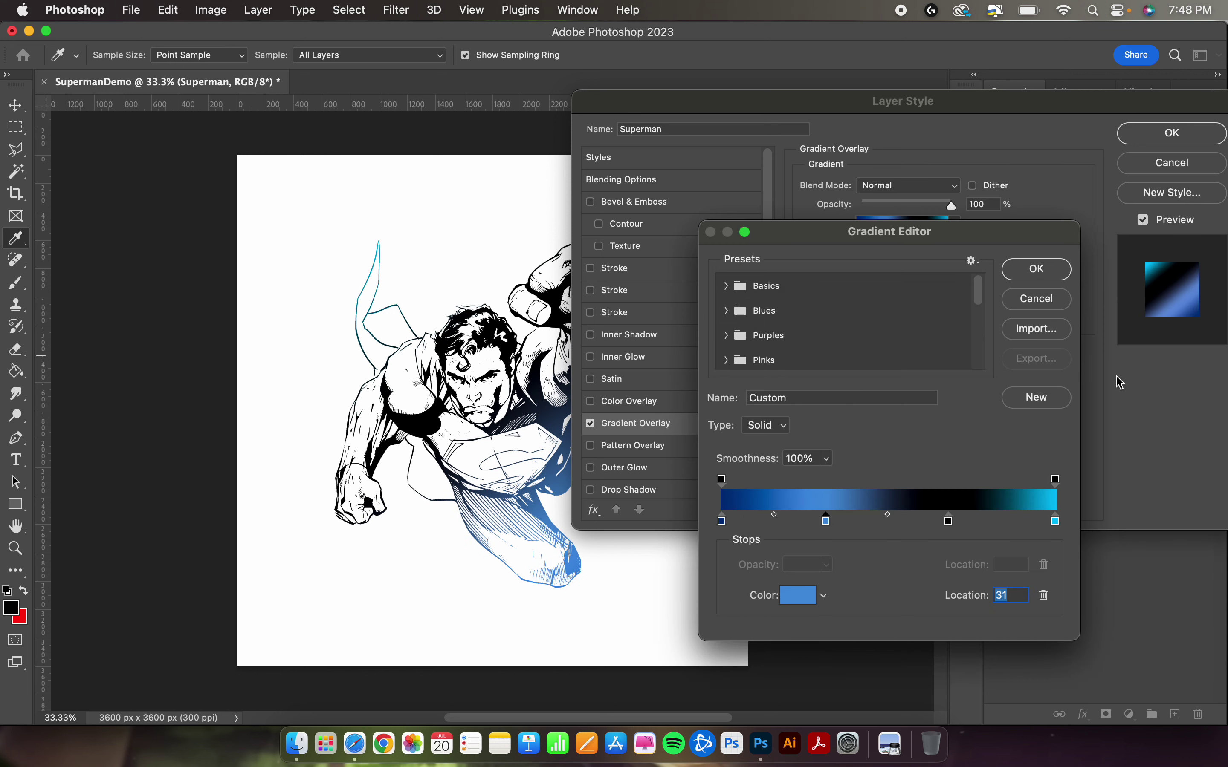
Recolour the black stop dark red and the cyan end stop bright red
double_click(950, 522)
left_click_drag(995, 427, 996, 485)
left_click(1157, 358)
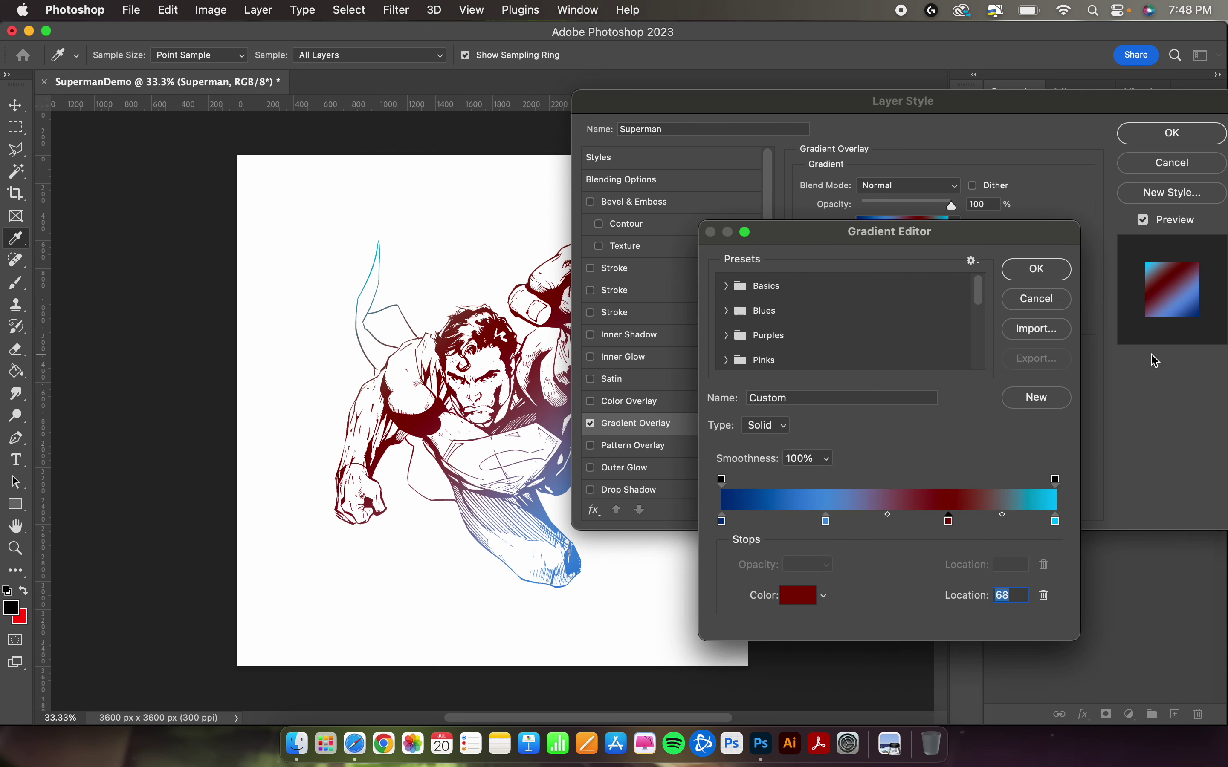
double_click(1057, 522)
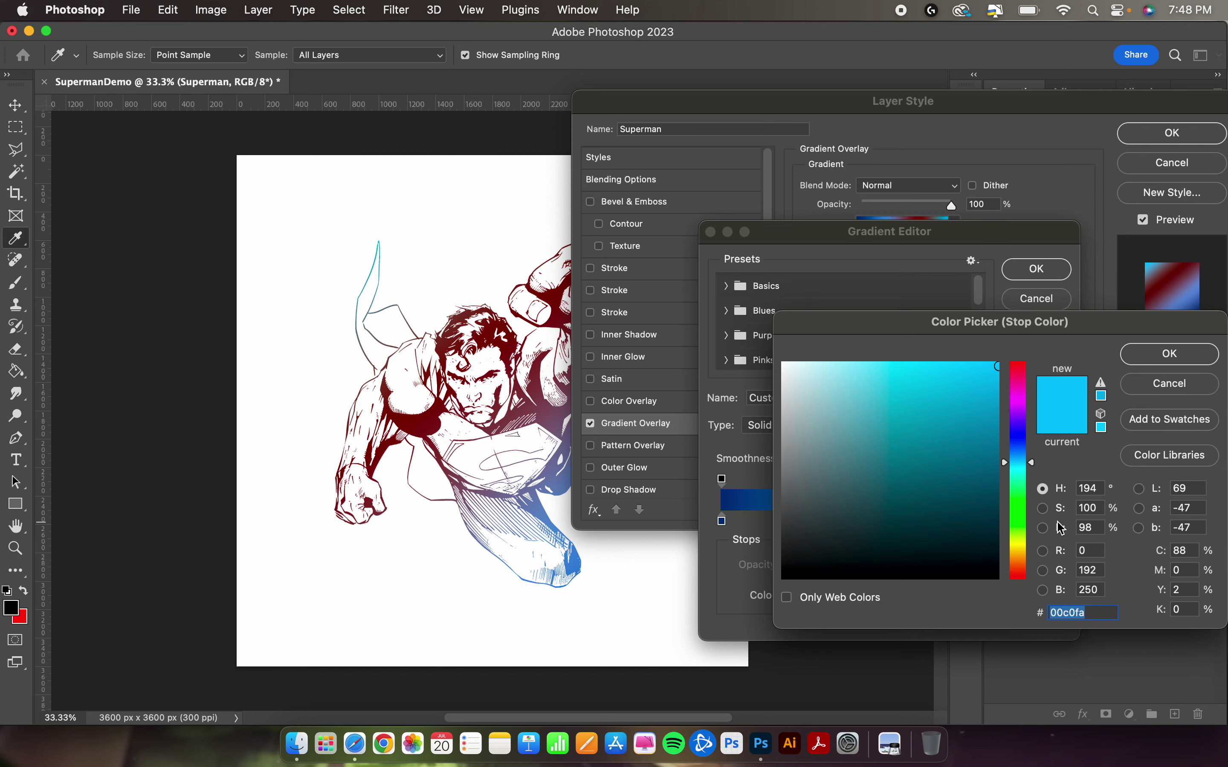
left_click_drag(1019, 373, 1019, 362)
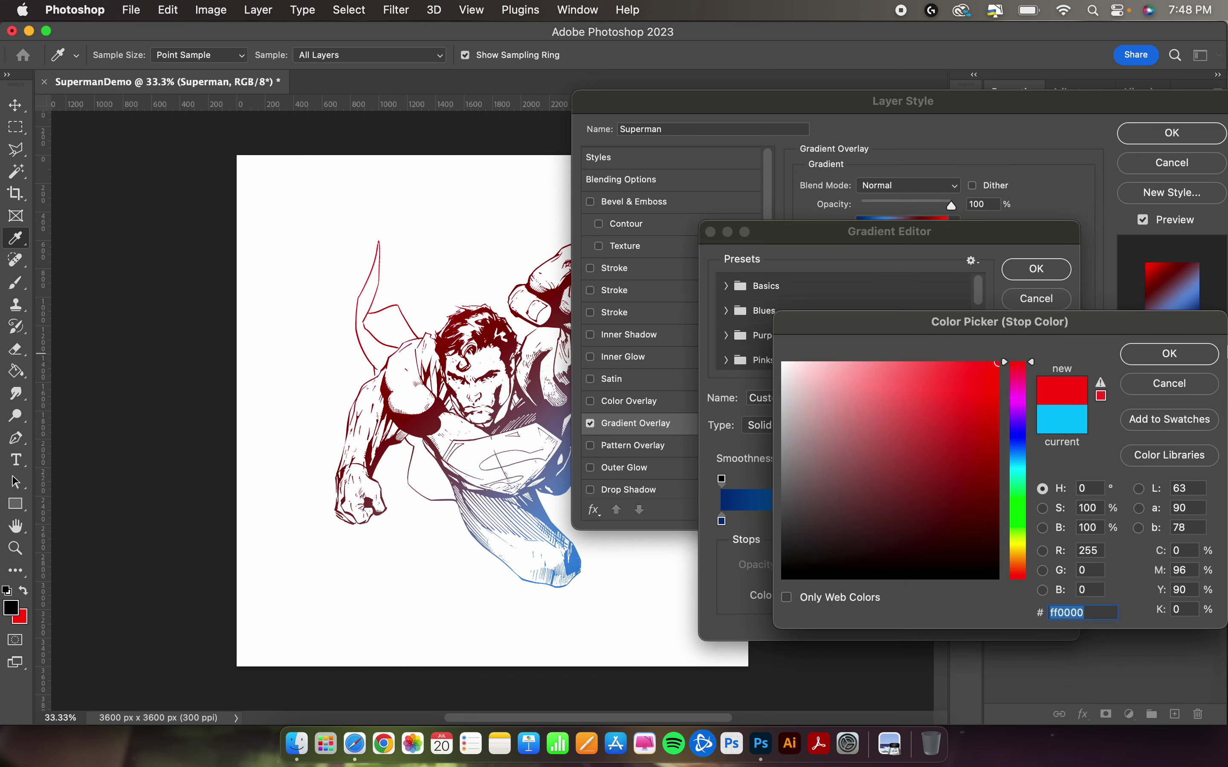
left_click(1167, 355)
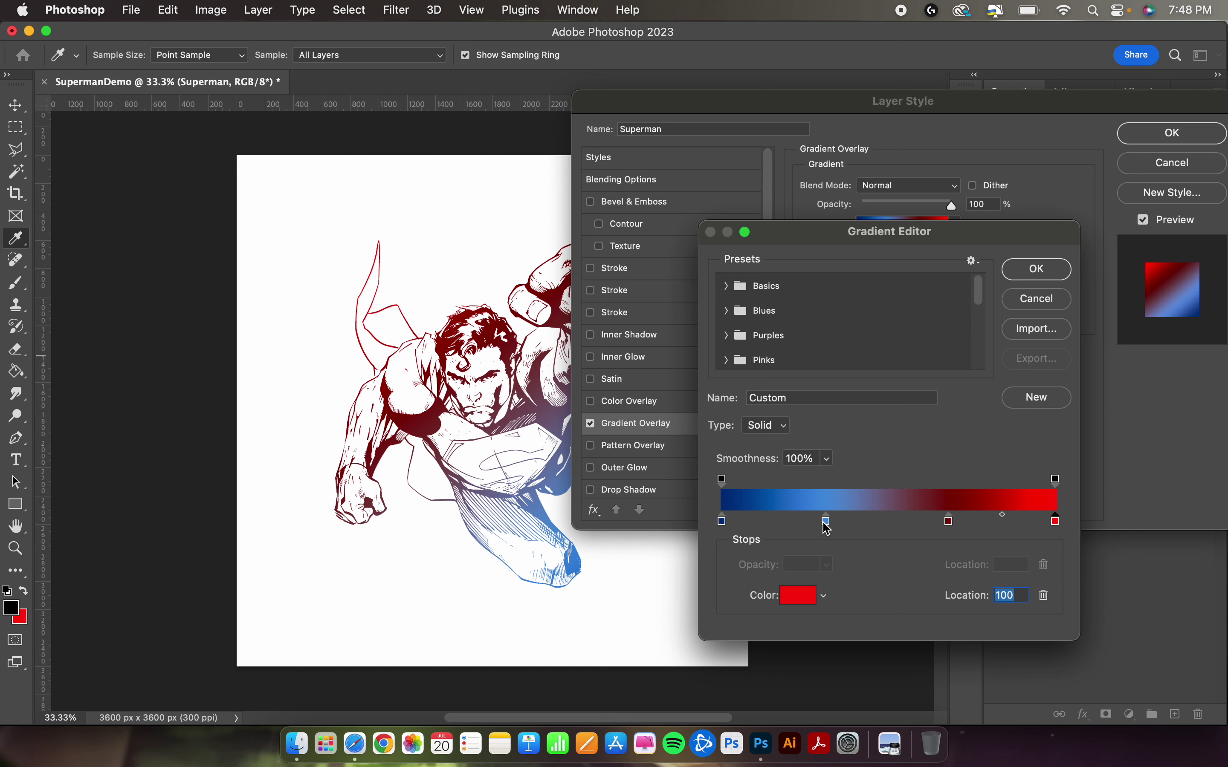
Reposition the stops: light blue near location 41, dark red around 53
left_click_drag(827, 522, 868, 523)
left_click_drag(951, 528, 902, 522)
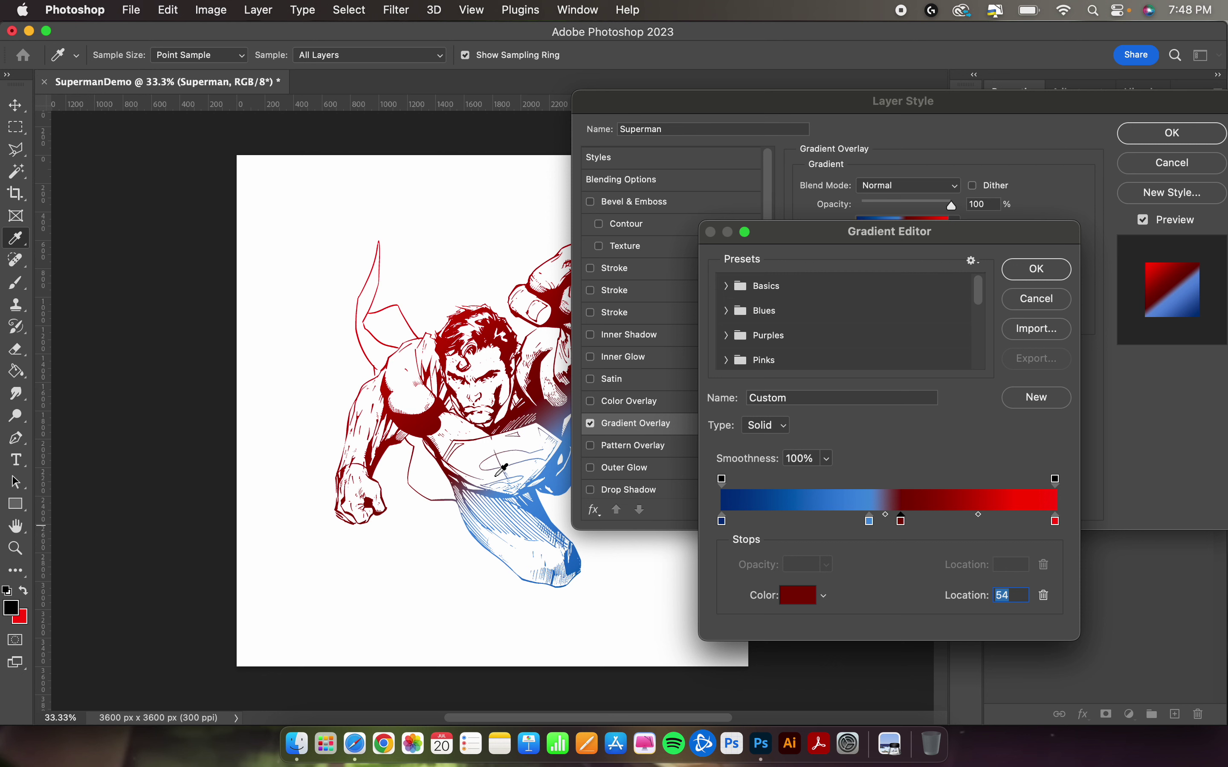
mouse_move(870, 522)
left_mouse_down()
mouse_move(838, 523)
mouse_move(956, 527)
mouse_move(859, 523)
left_mouse_up()
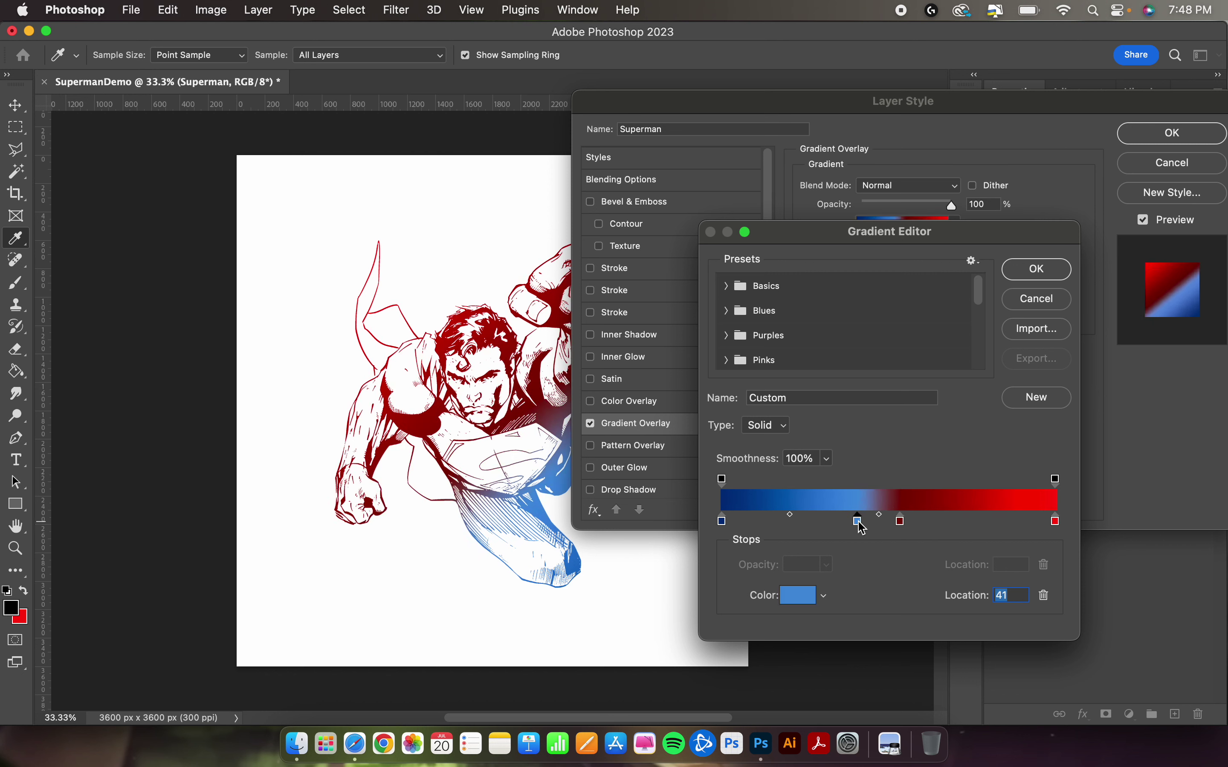
Accept the custom blue-to-red gradient and rotate the overlay angle to 123°
left_click(1036, 269)
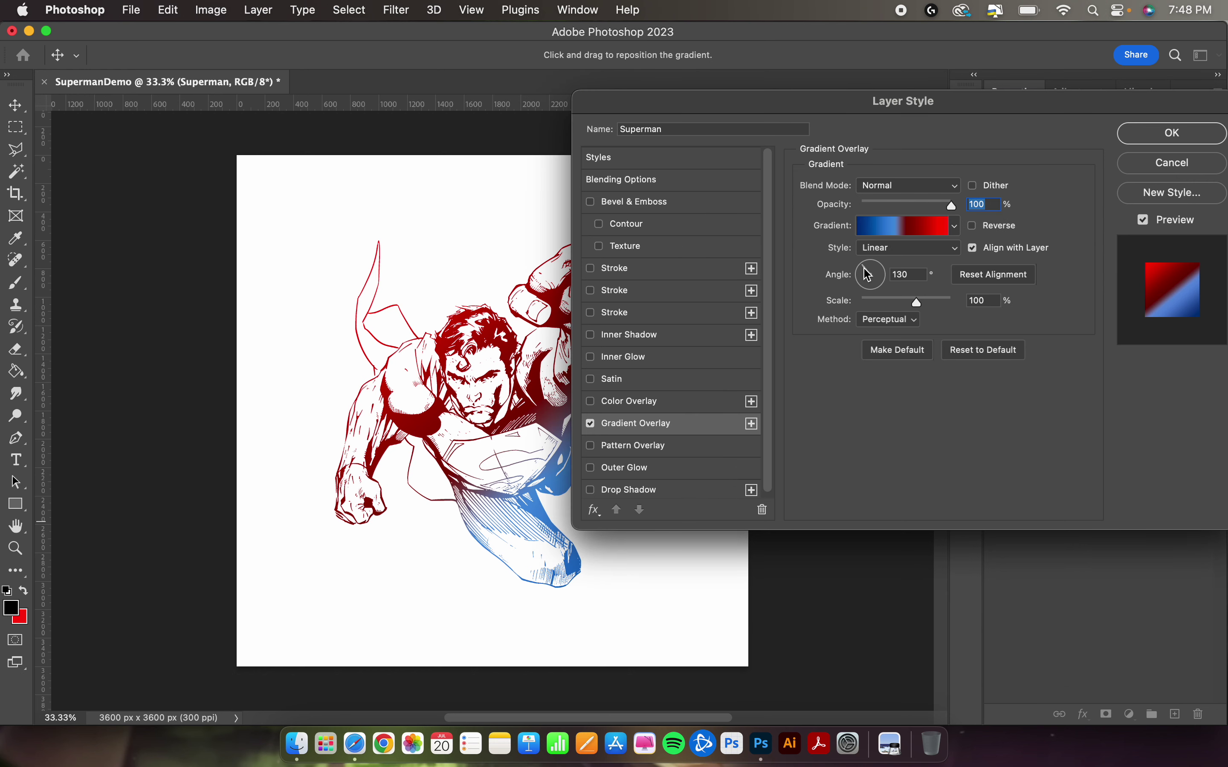
mouse_move(868, 277)
left_mouse_down()
mouse_move(883, 269)
mouse_move(865, 288)
mouse_move(868, 277)
mouse_move(883, 287)
mouse_move(864, 272)
left_mouse_up()
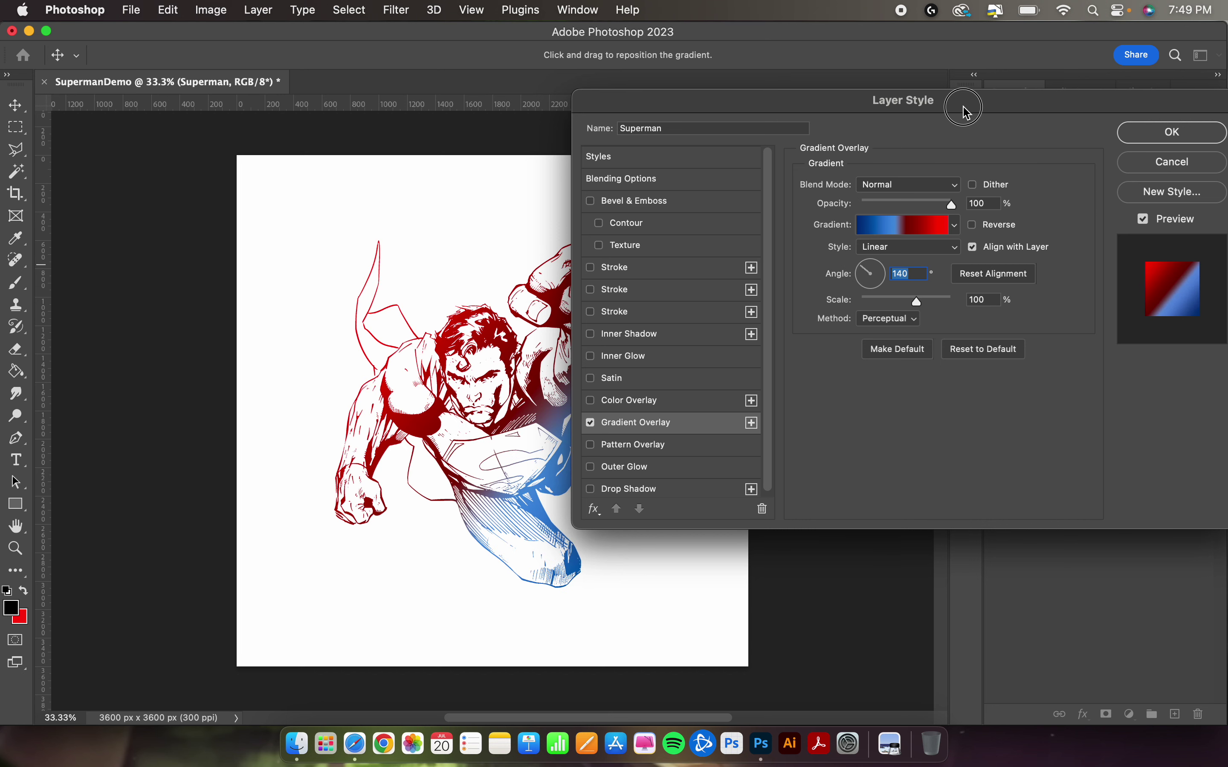
left_click_drag(964, 109, 961, 72)
left_click_drag(858, 244, 862, 241)
left_click_drag(862, 74, 945, 78)
Move the light blue and dark red stops right to extend the blue, then commit the Gradient Overlay
left_click(973, 199)
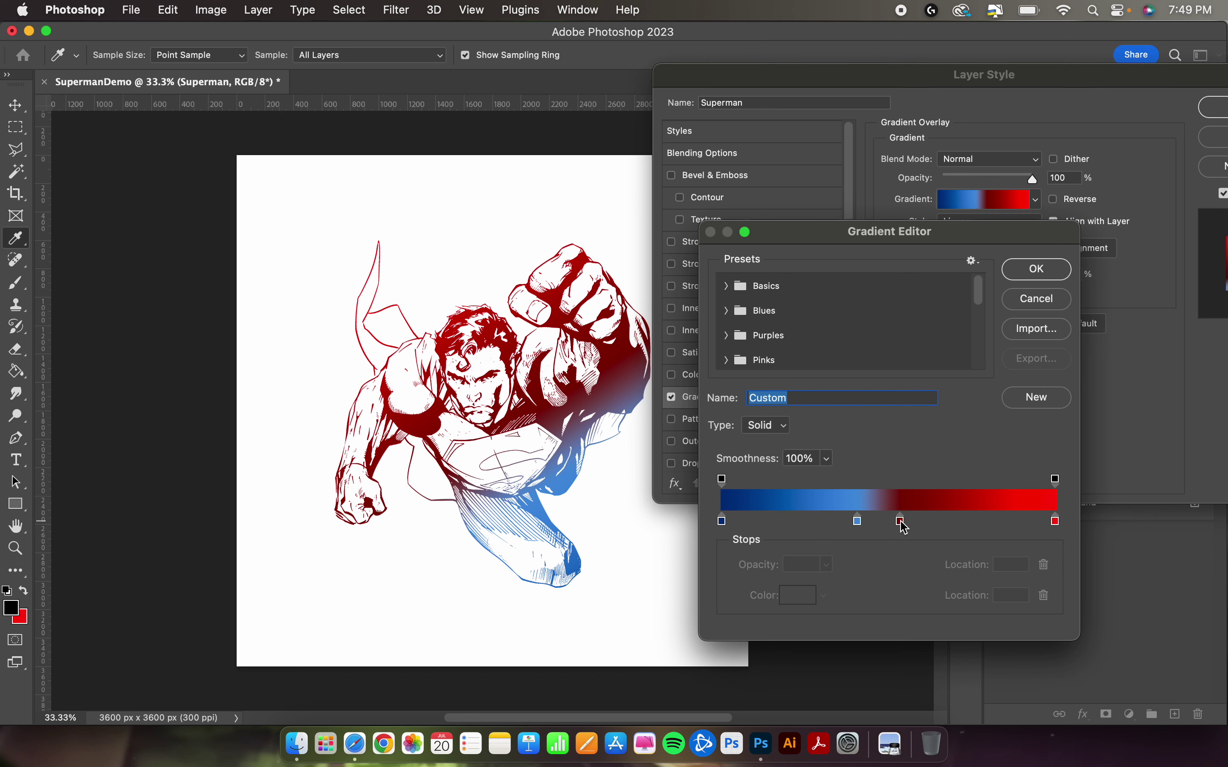
left_click_drag(906, 527, 940, 522)
left_click_drag(865, 527, 891, 526)
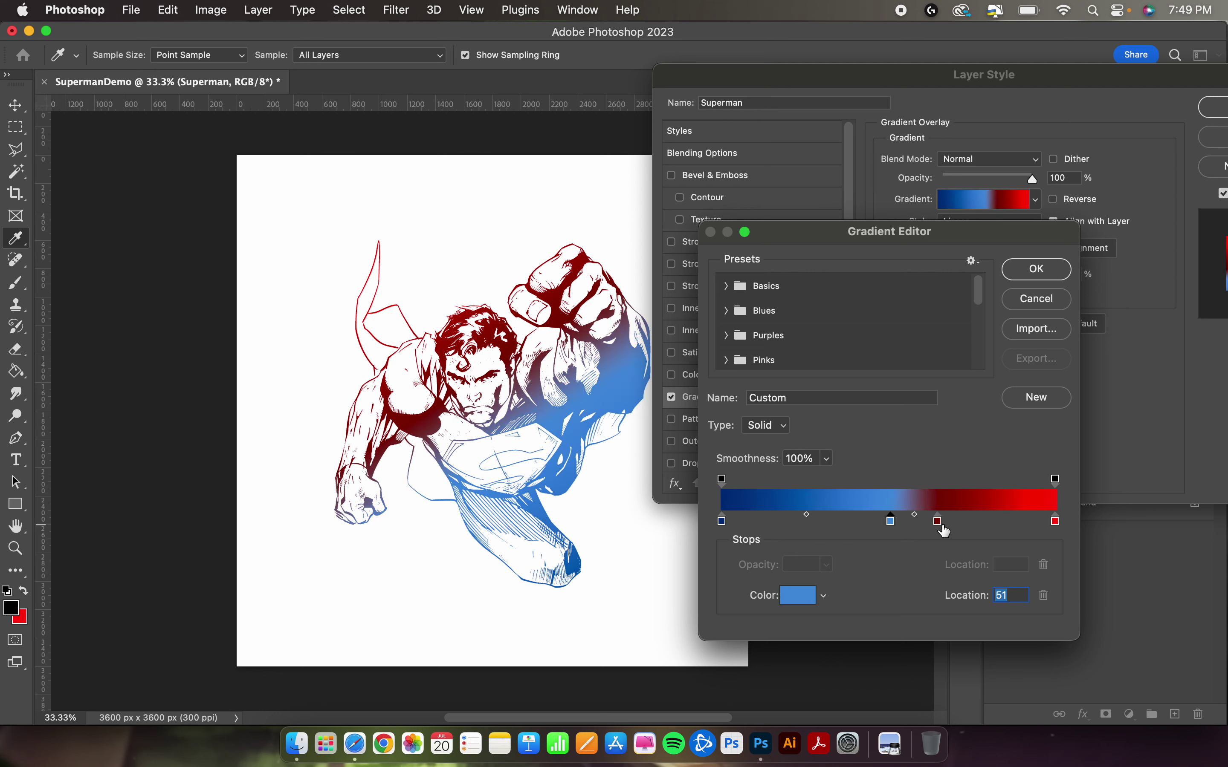
left_click(1039, 267)
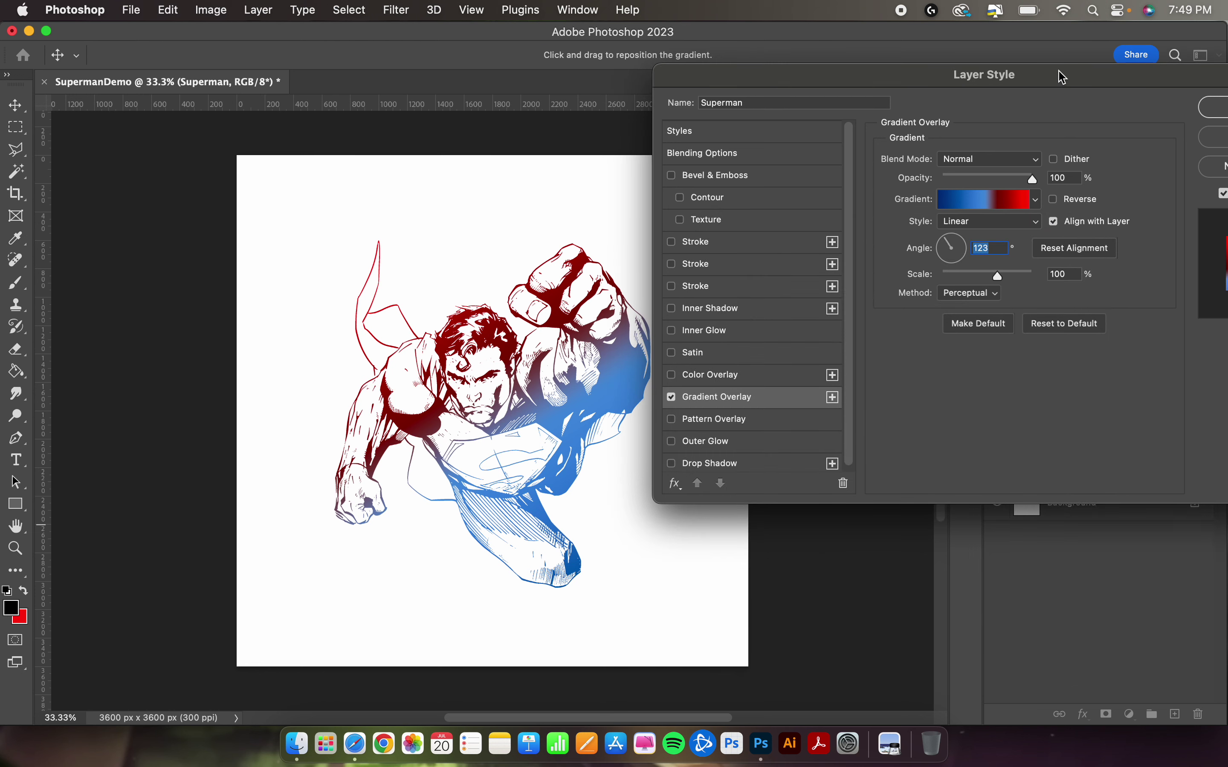
left_click_drag(1064, 77, 857, 77)
left_click(1050, 107)
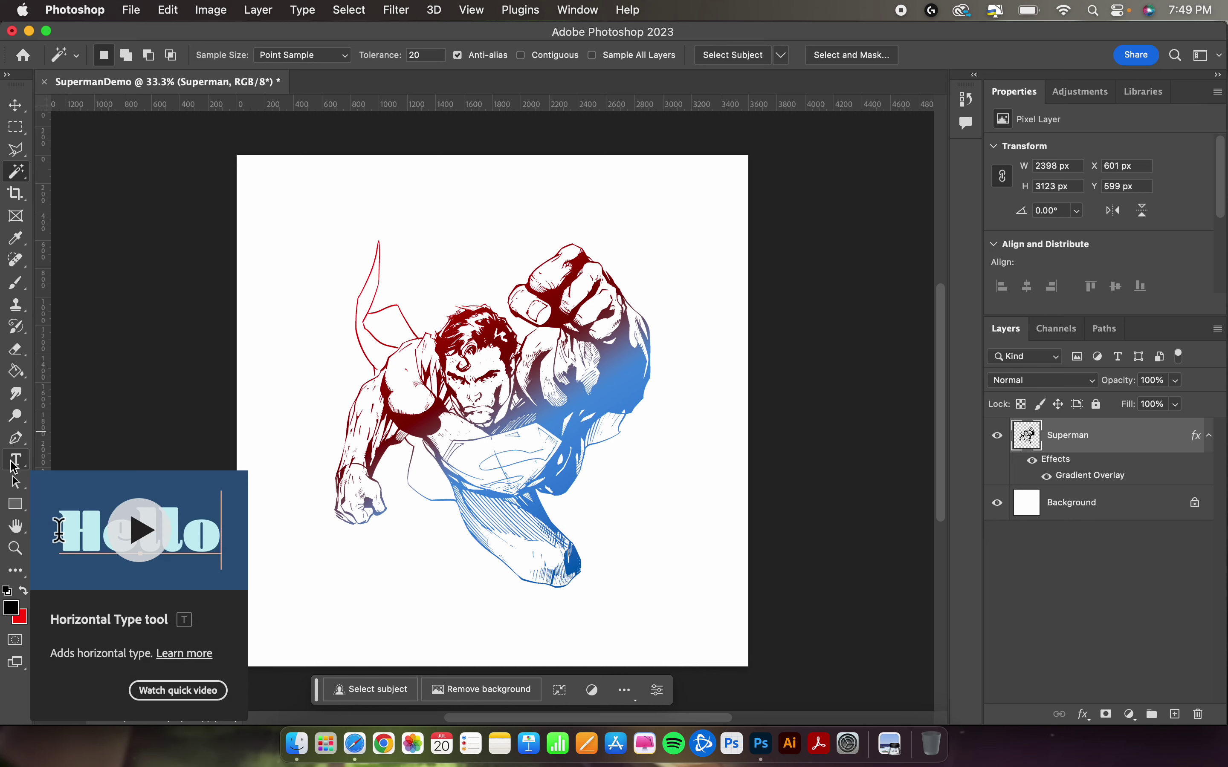
left_click_drag(14, 466, 70, 466)
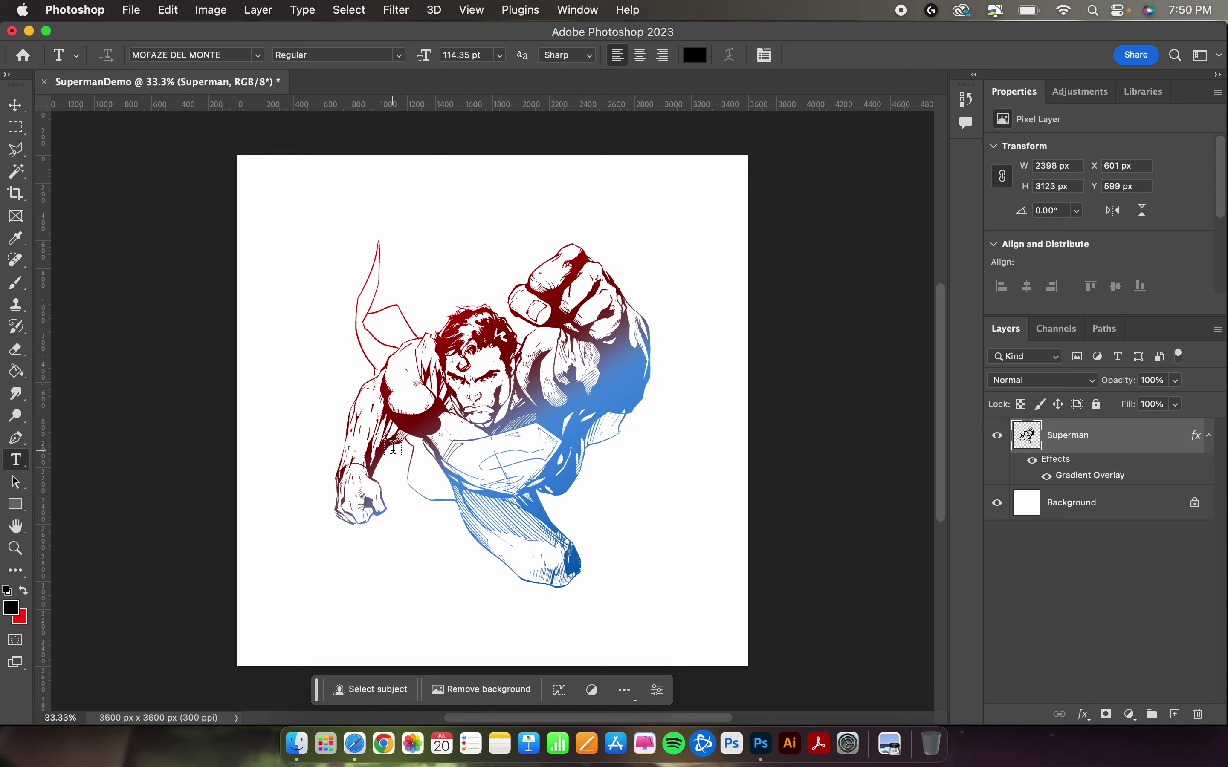
Load dafont.com in Safari
left_click(355, 752)
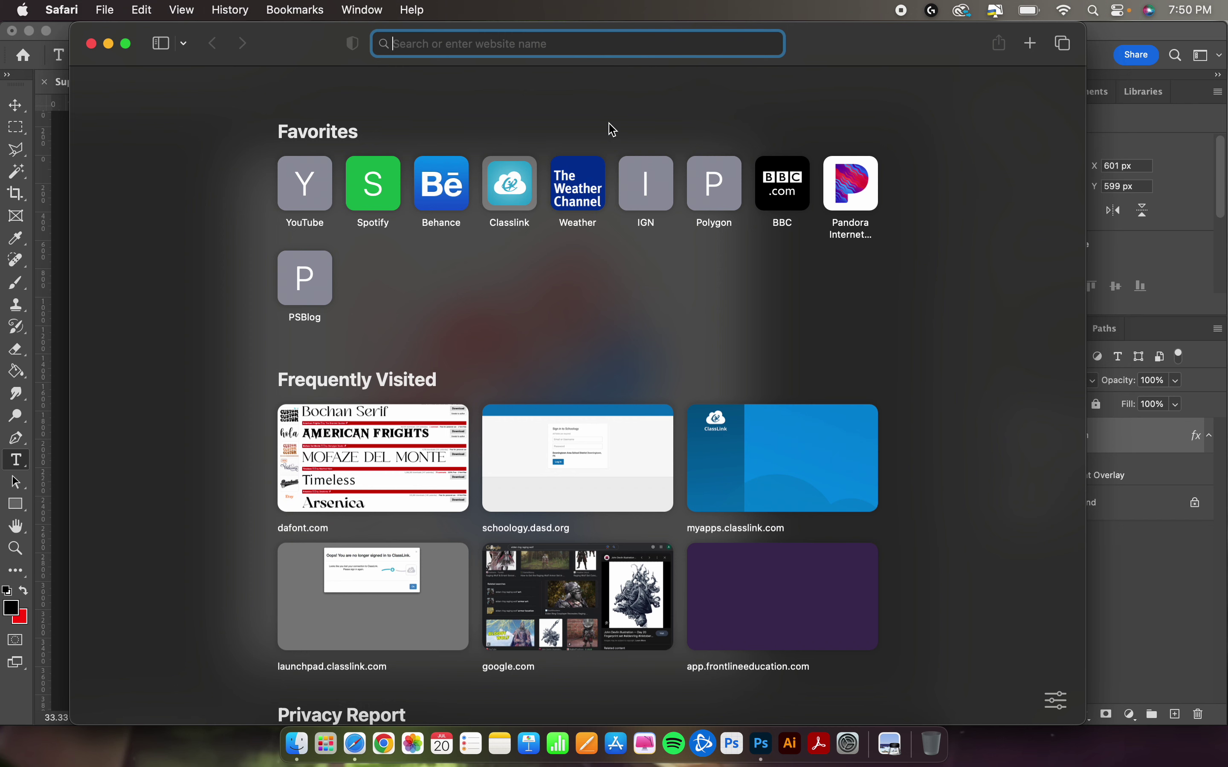
type("dafont.com")
key("Return")
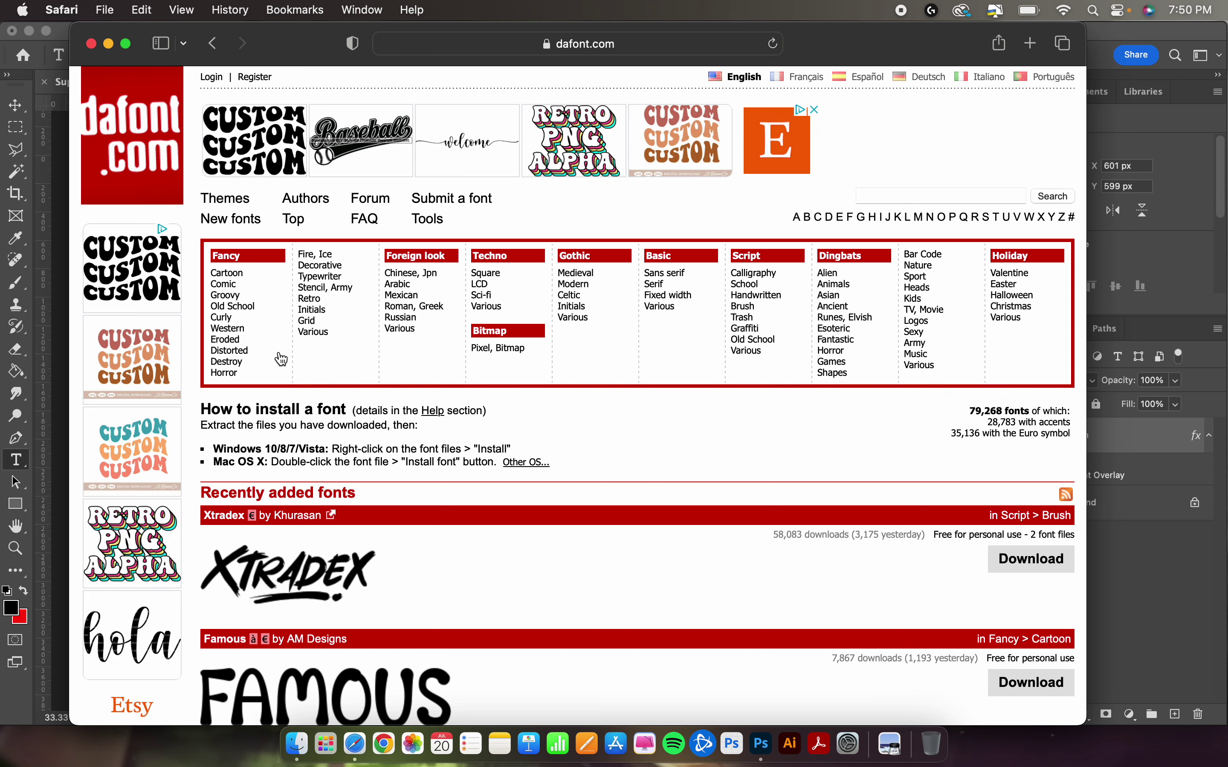
Browse DaFont's Groovy, Russian and Techno > Sci-fi font categories
left_click(227, 295)
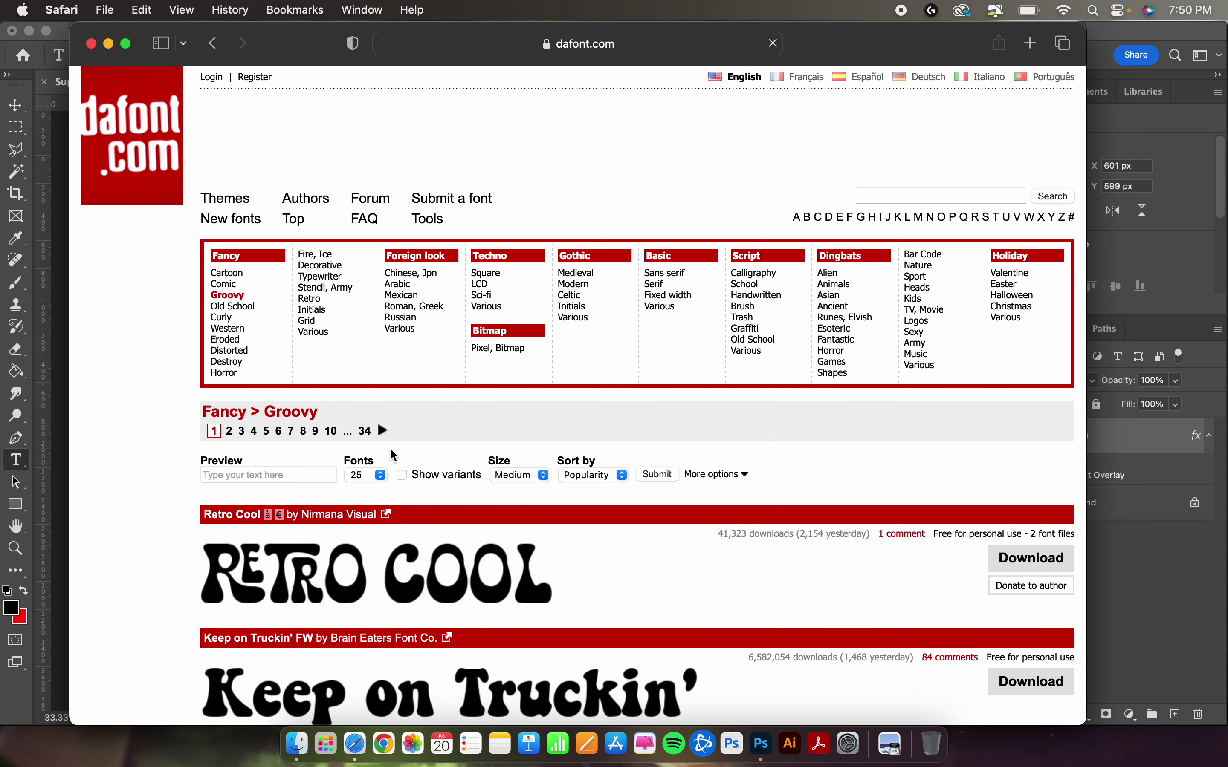
scroll(392, 451, "down", 5)
scroll(393, 454, "up", 5)
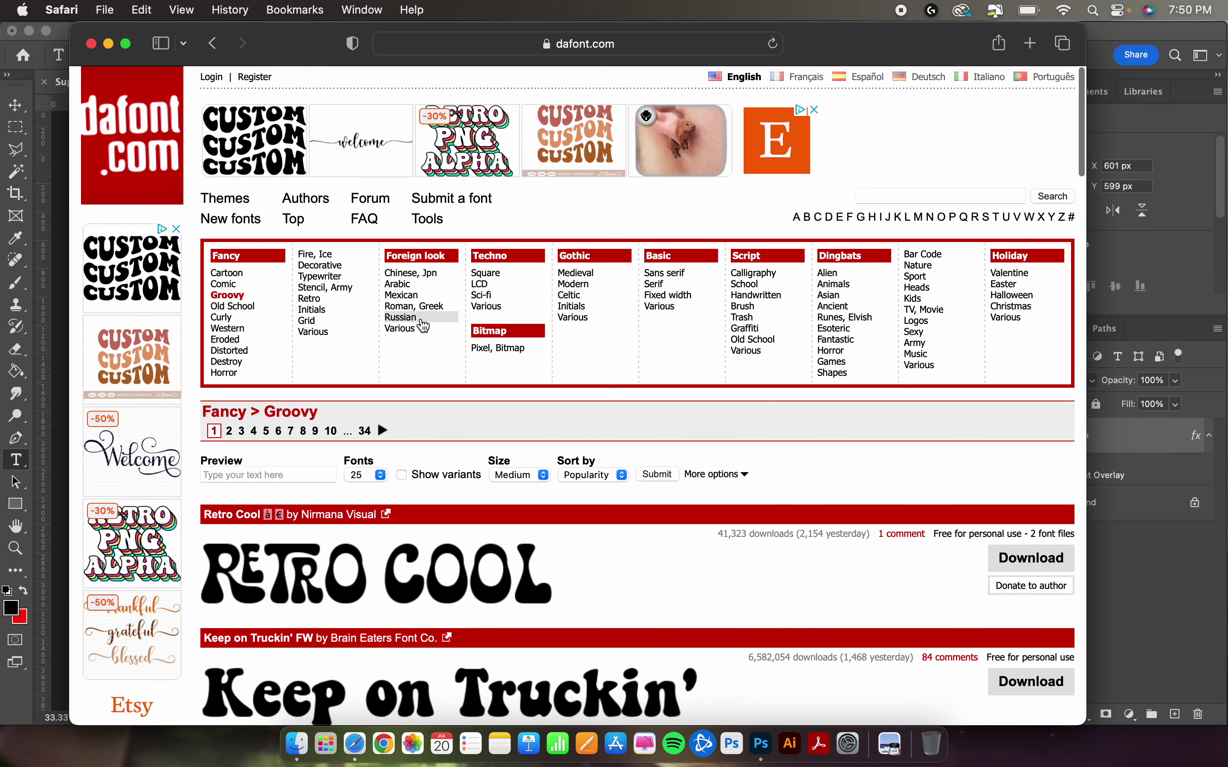
left_click(423, 317)
scroll(516, 467, "down", 15)
scroll(516, 468, "down", 20)
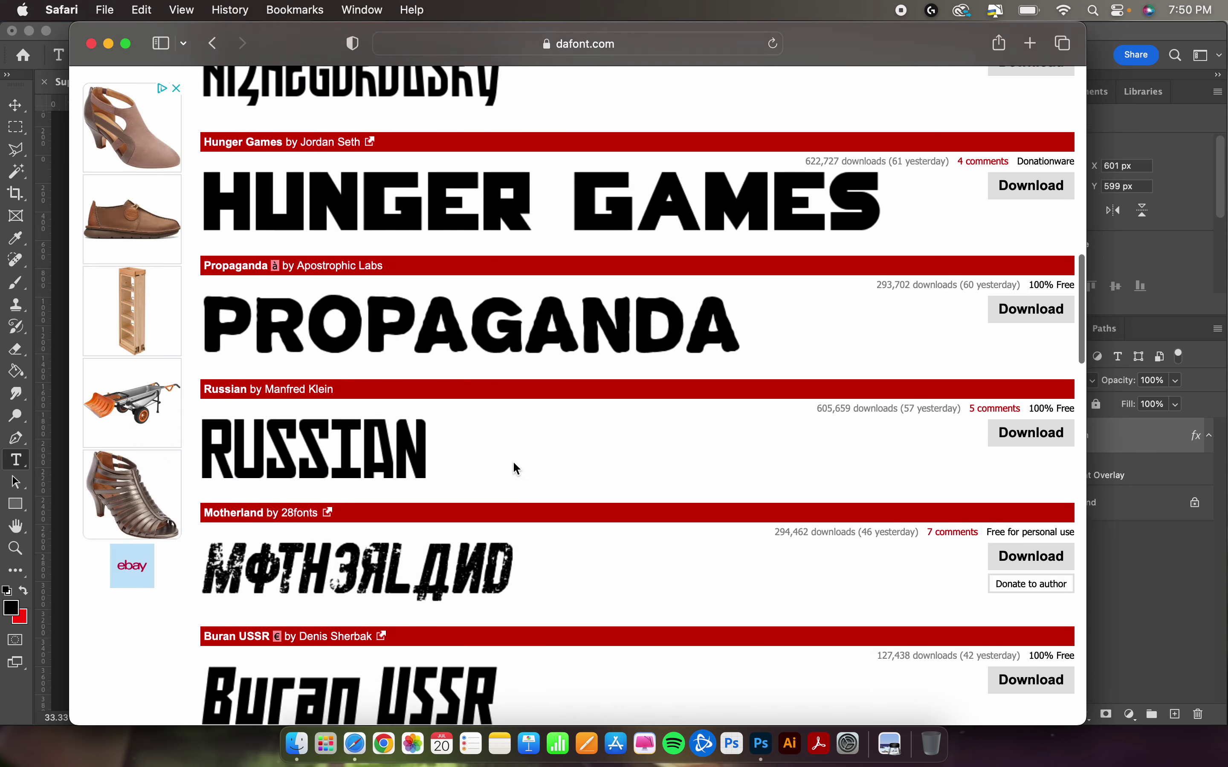
scroll(516, 468, "up", 20)
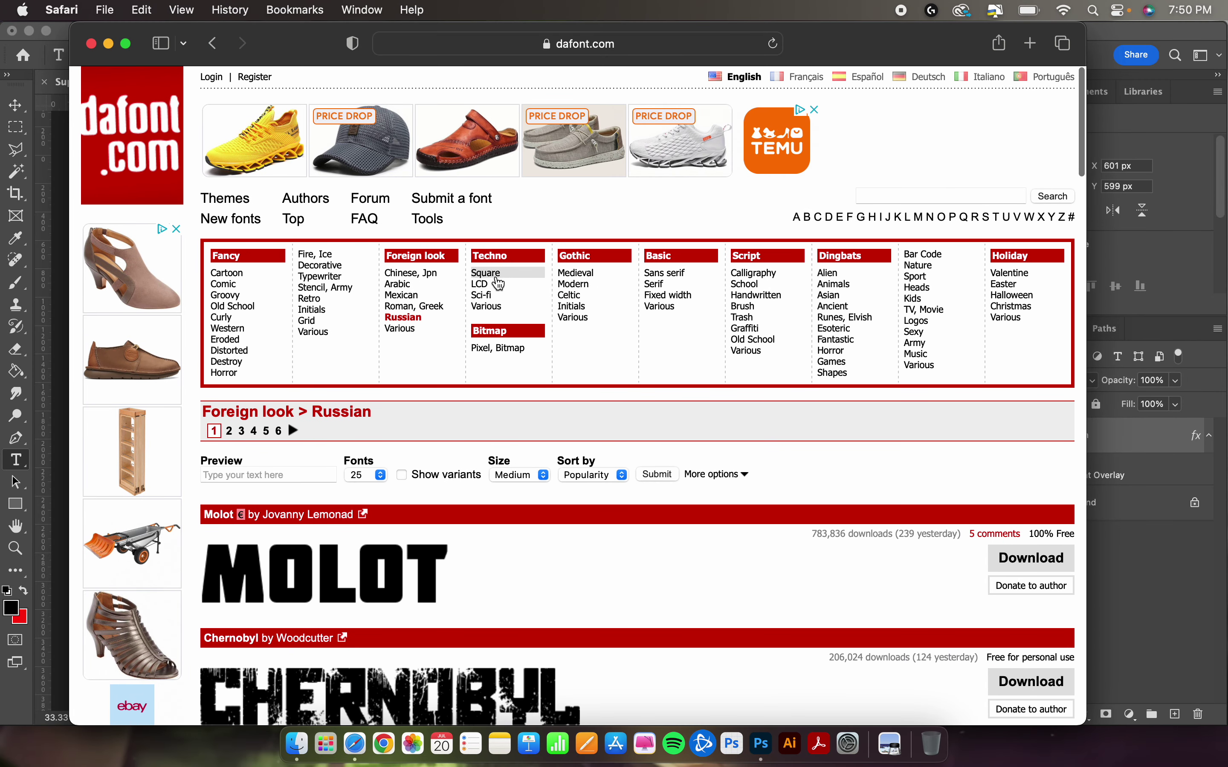
left_click(486, 293)
scroll(577, 482, "down", 5)
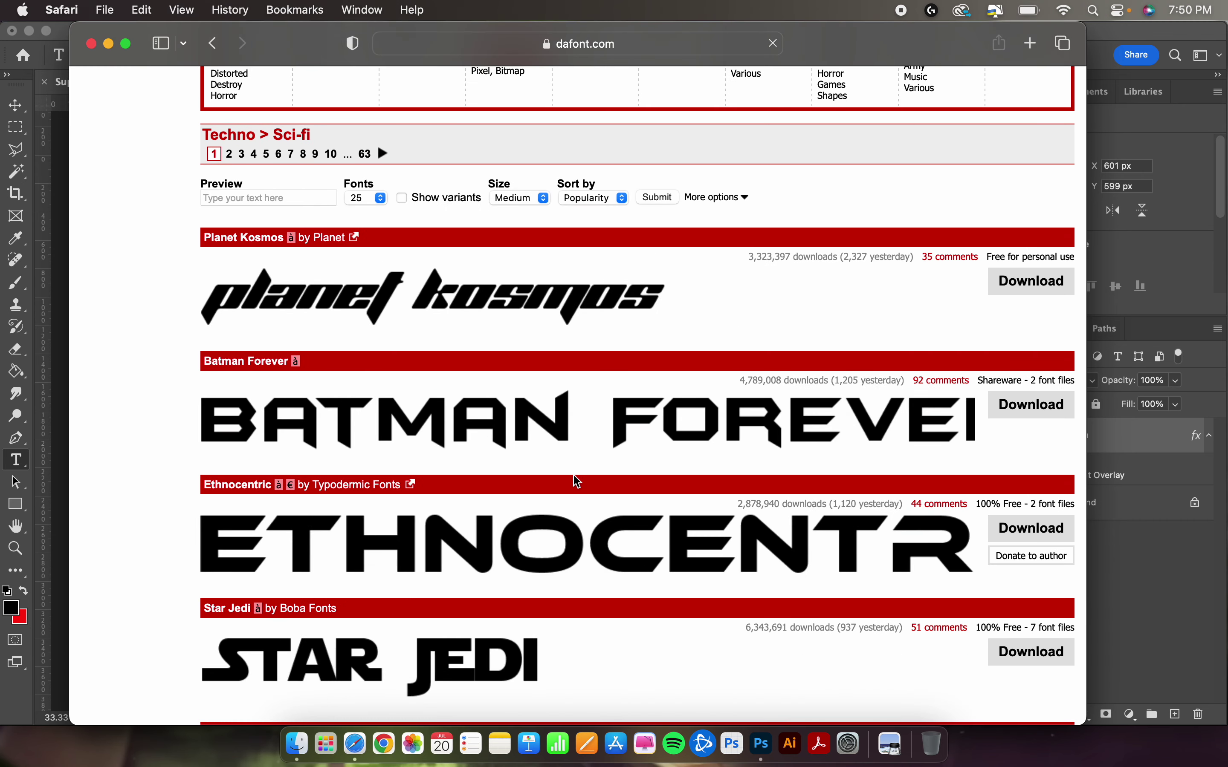
scroll(574, 476, "down", 2)
scroll(573, 405, "up", 1)
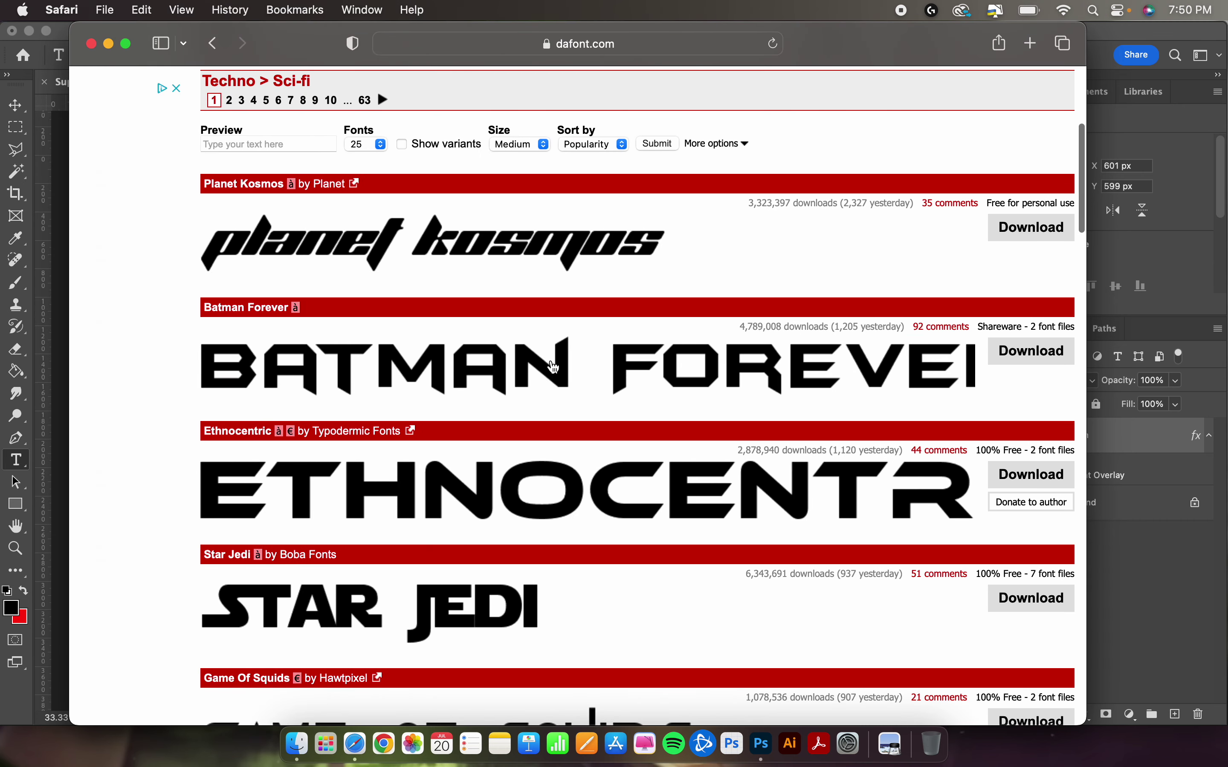
scroll(549, 366, "down", 3)
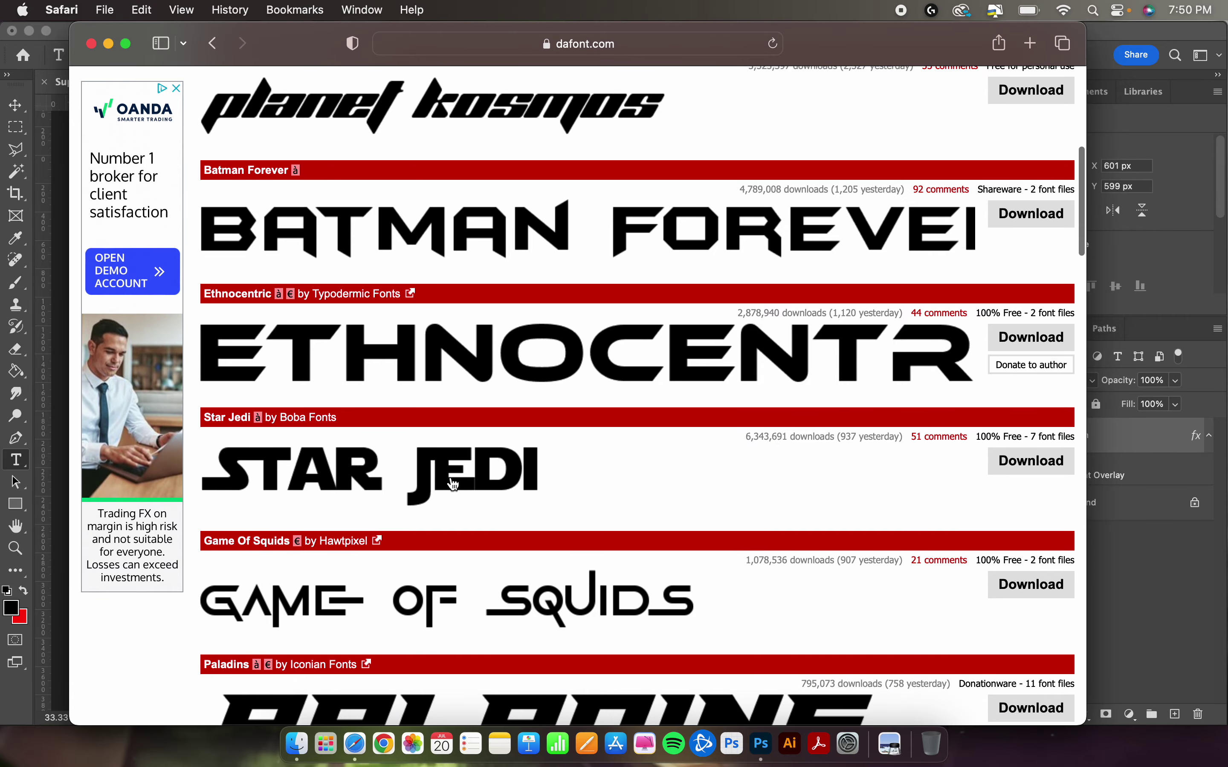
scroll(454, 485, "up", 10)
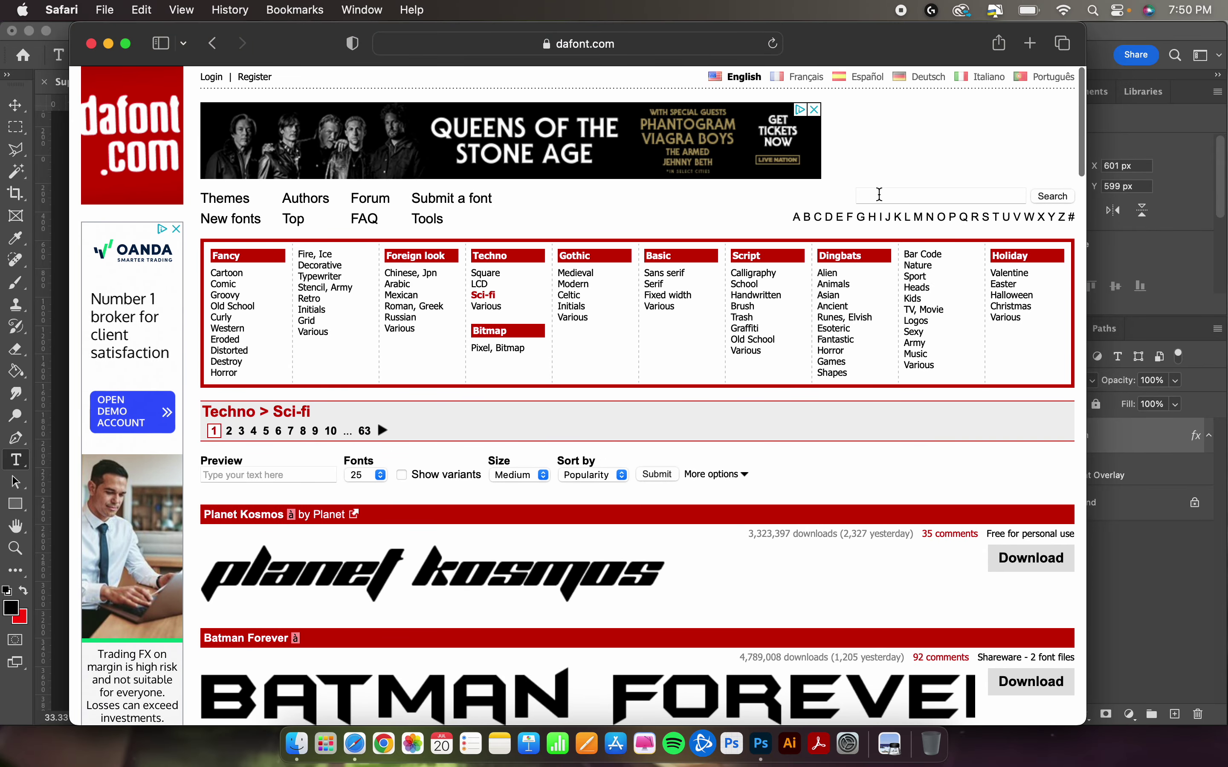
Search DaFont for 'superman' and look through the results
left_click(881, 195)
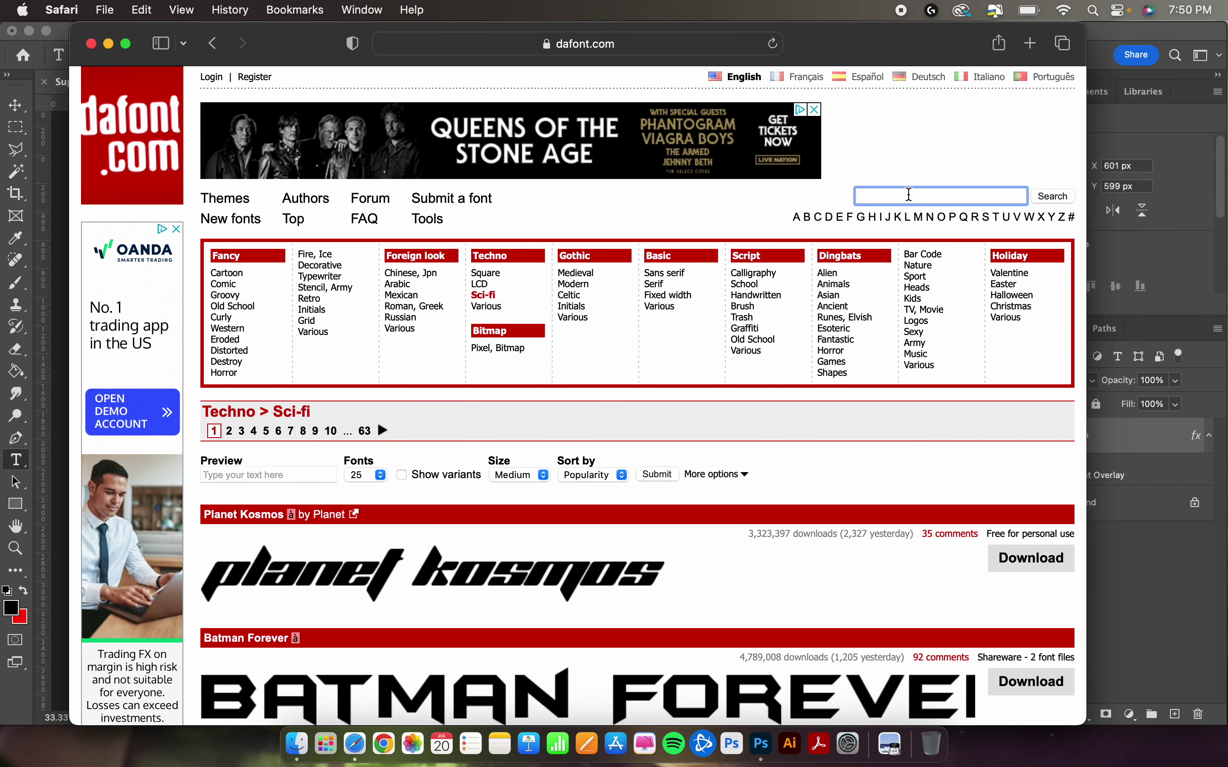
type("superm")
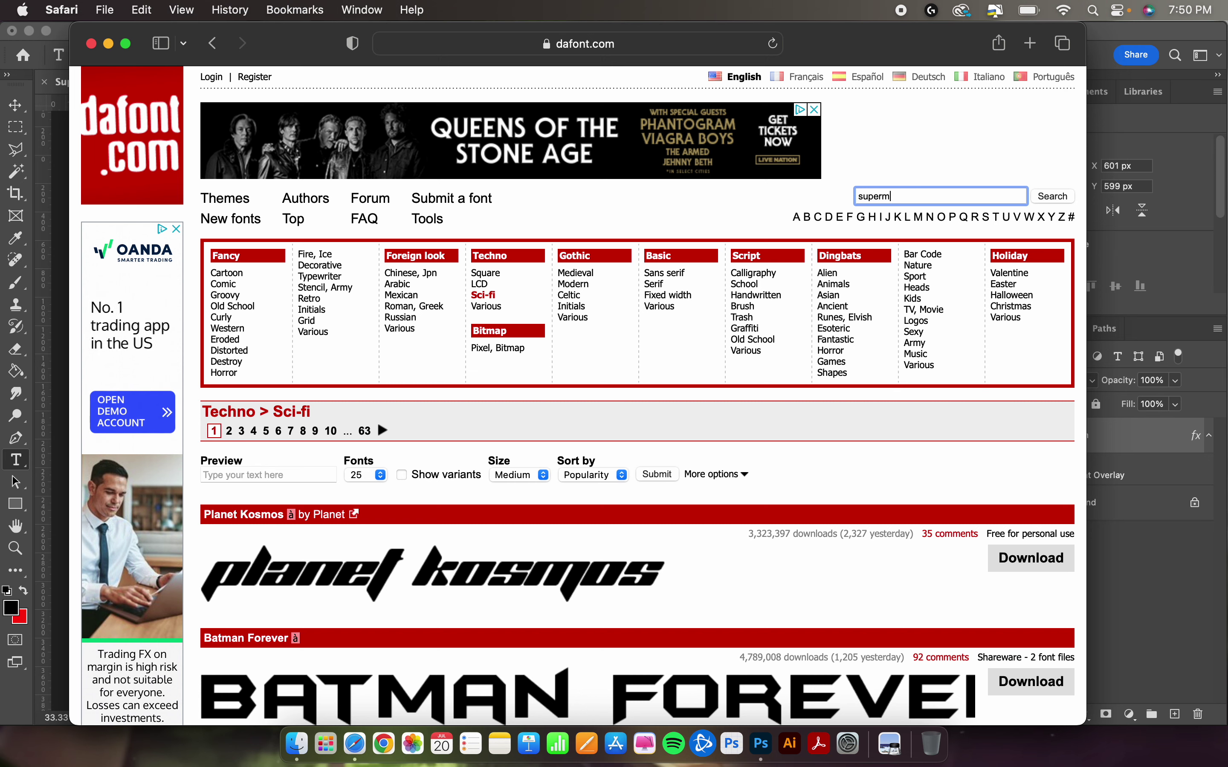
type("an")
key("Return")
scroll(713, 411, "down", 2)
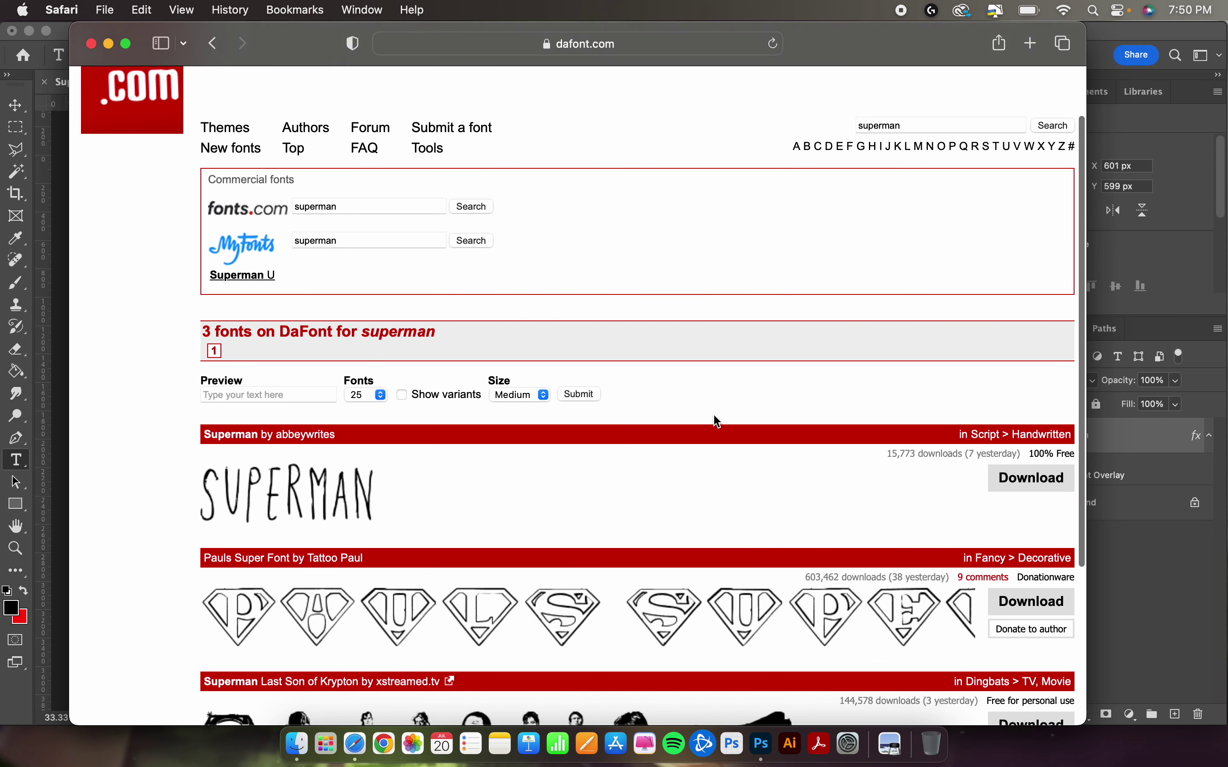
scroll(716, 421, "down", 5)
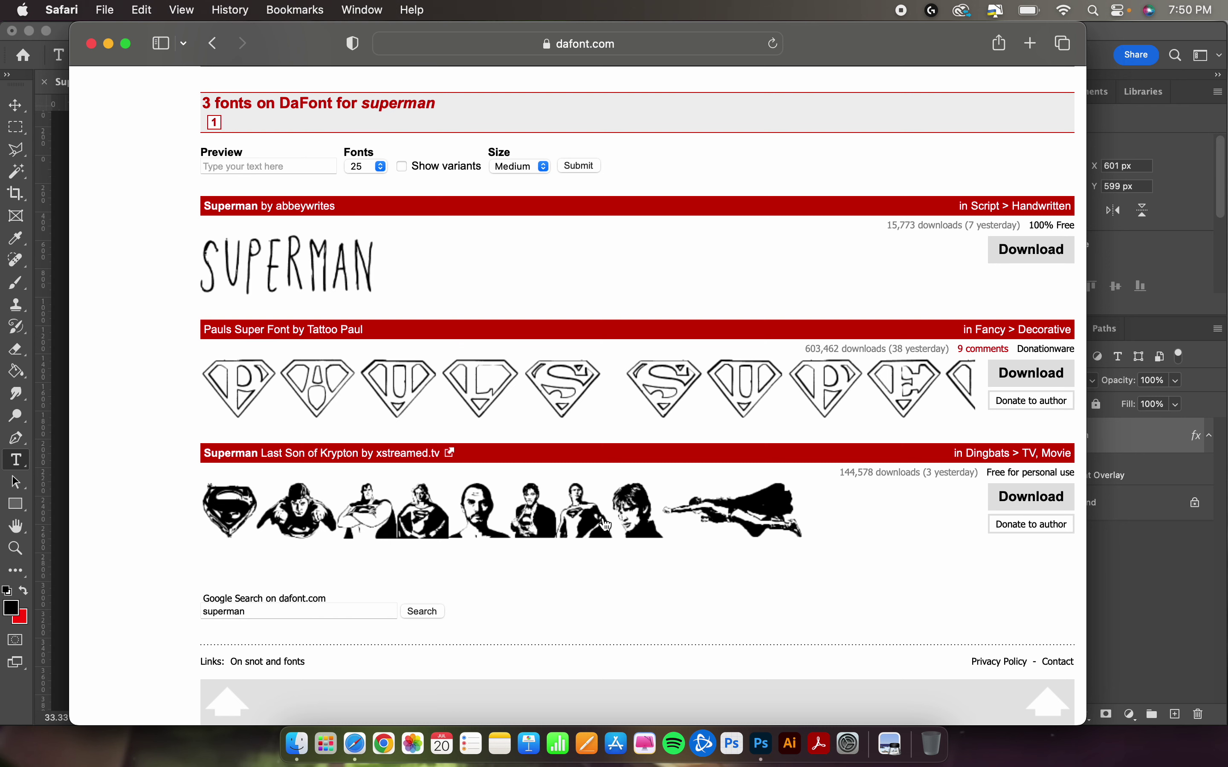
scroll(606, 525, "up", 1)
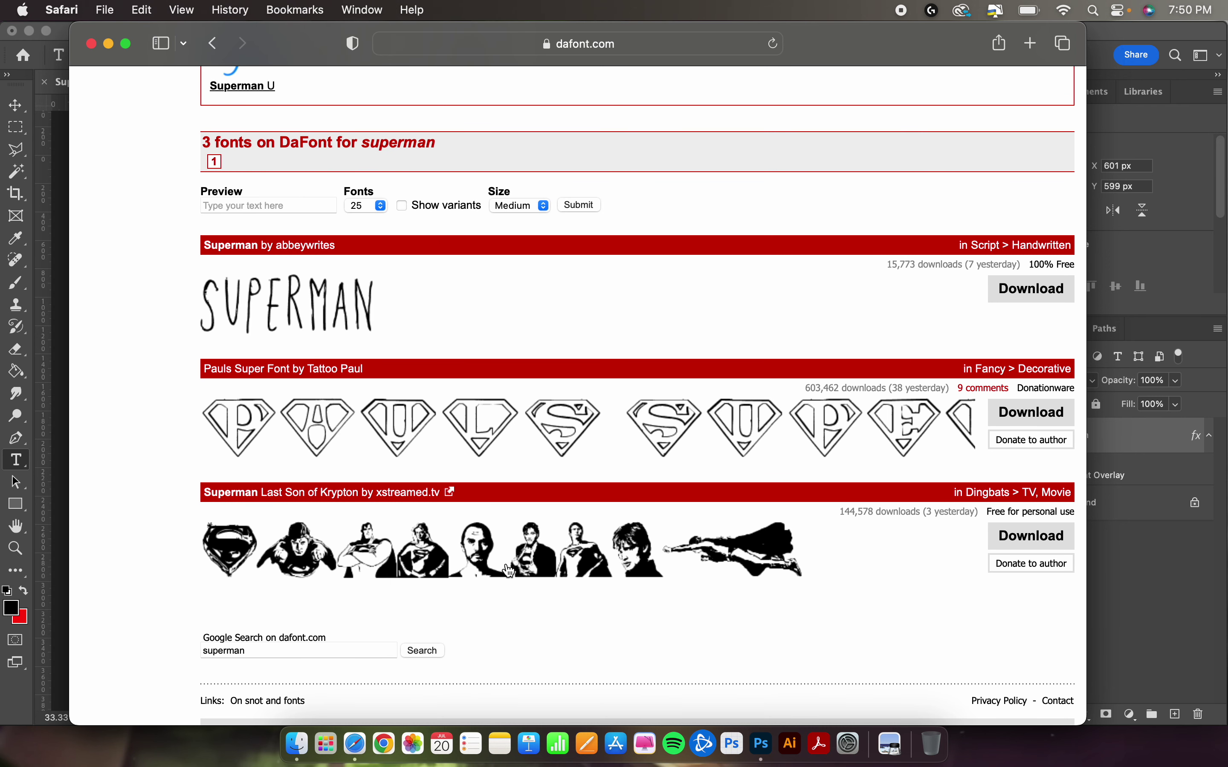
scroll(603, 304, "up", 1)
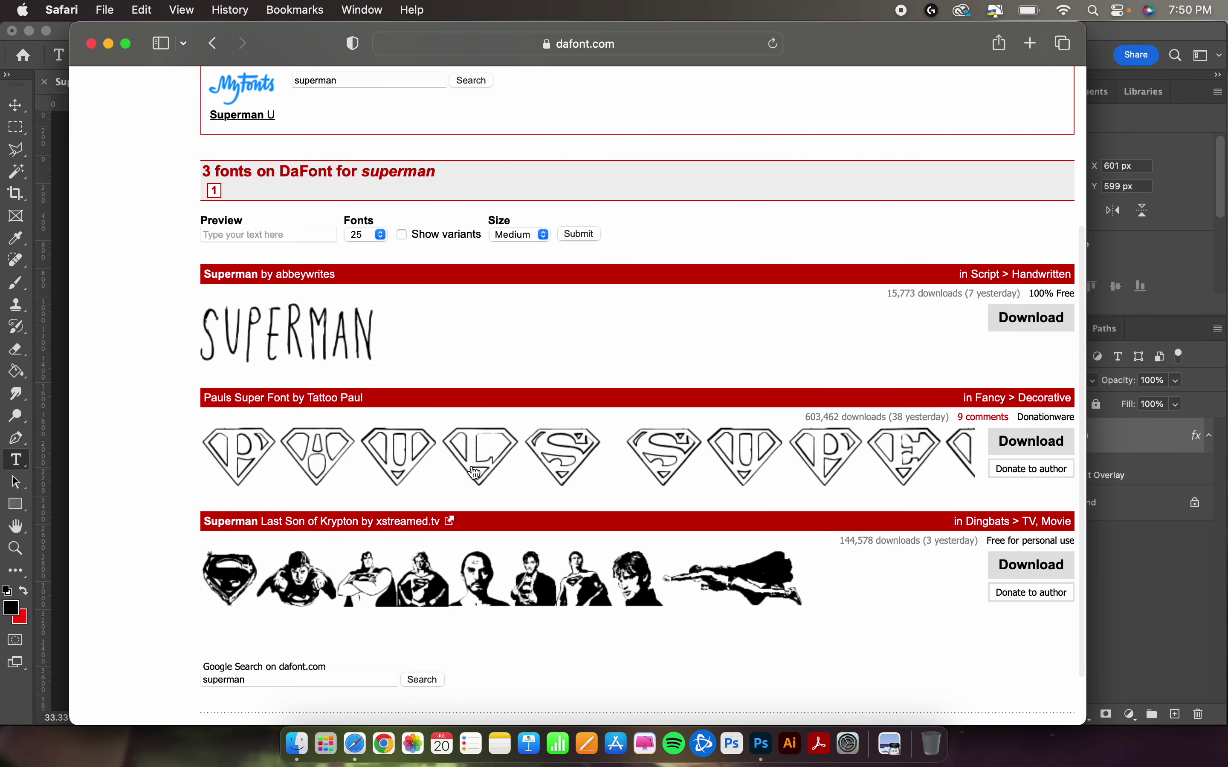
scroll(475, 474, "up", 1)
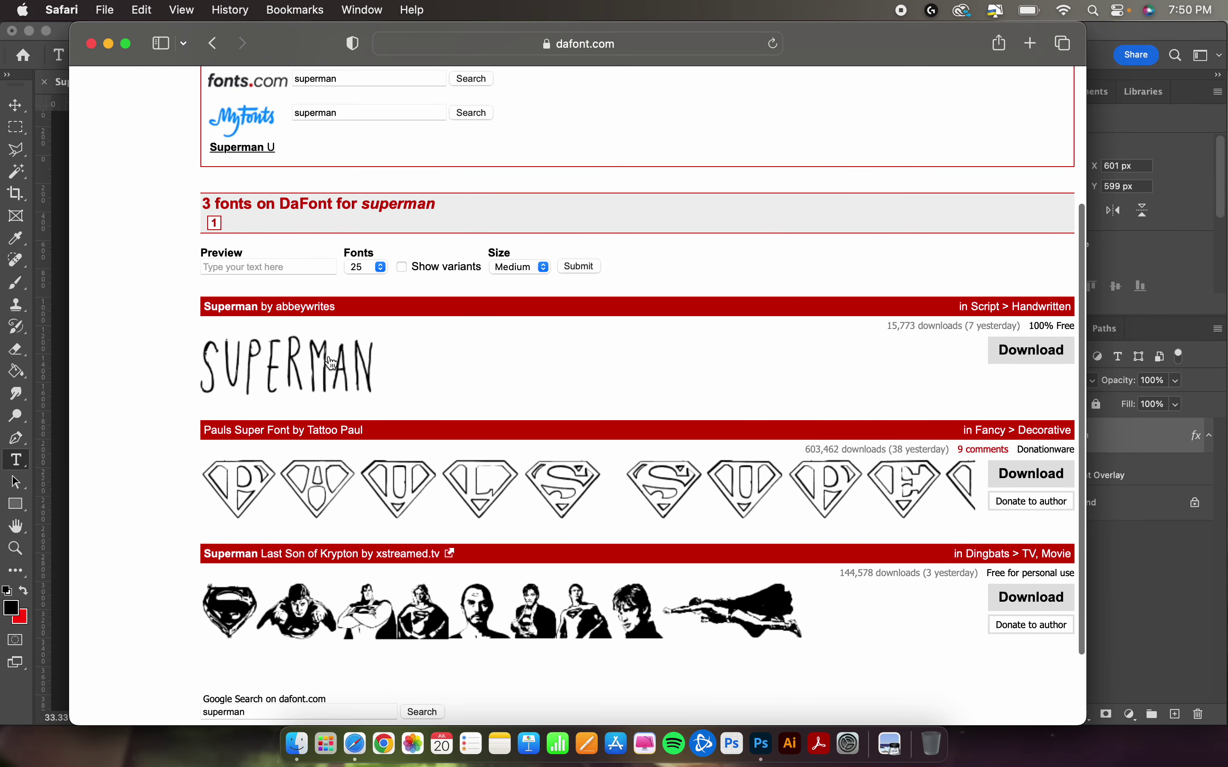
Go back to the Sci-fi listing and scroll down to the Swipe Race font
key("super+bracketleft")
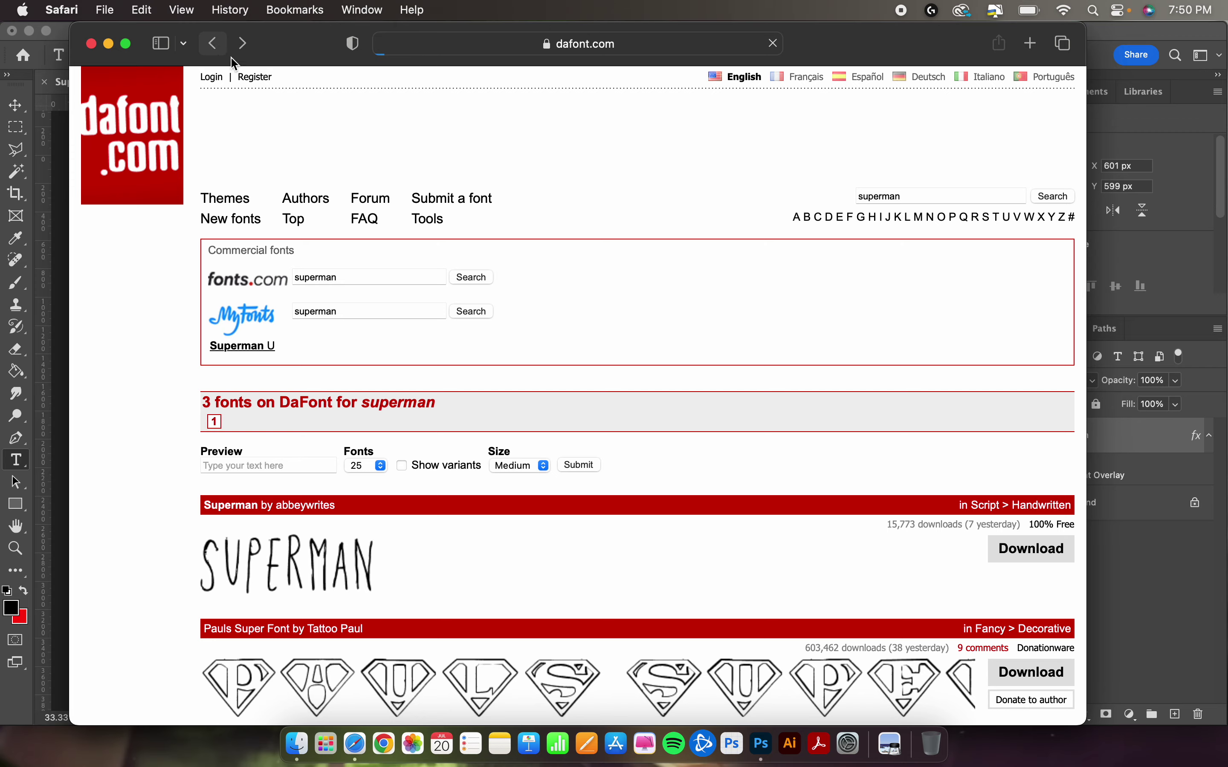
scroll(503, 522, "down", 10)
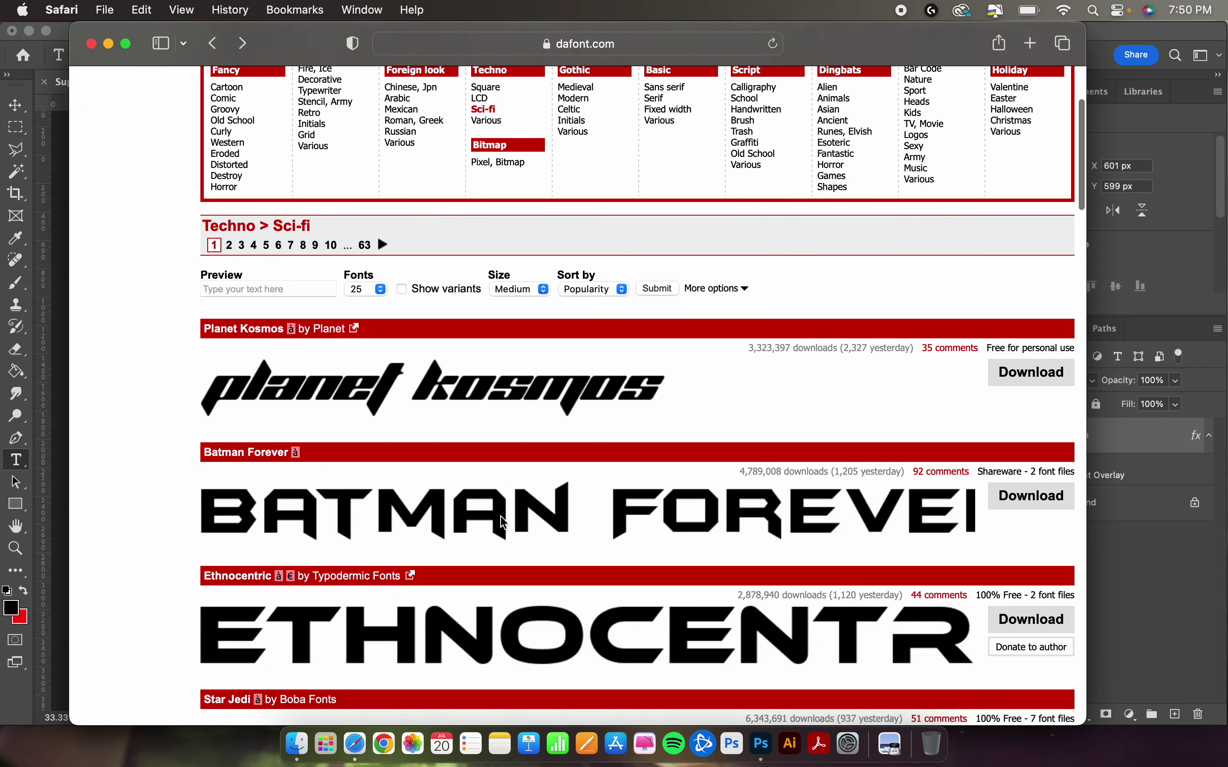
scroll(504, 523, "down", 5)
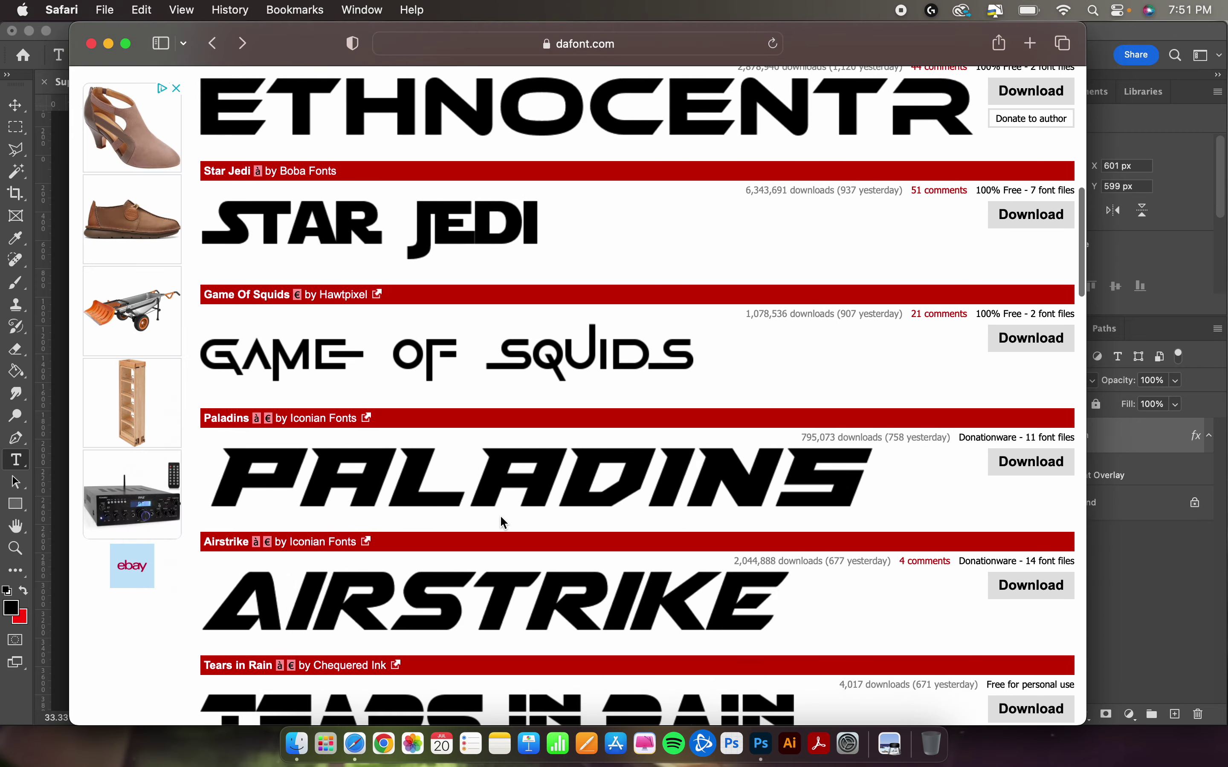
scroll(558, 322, "down", 6)
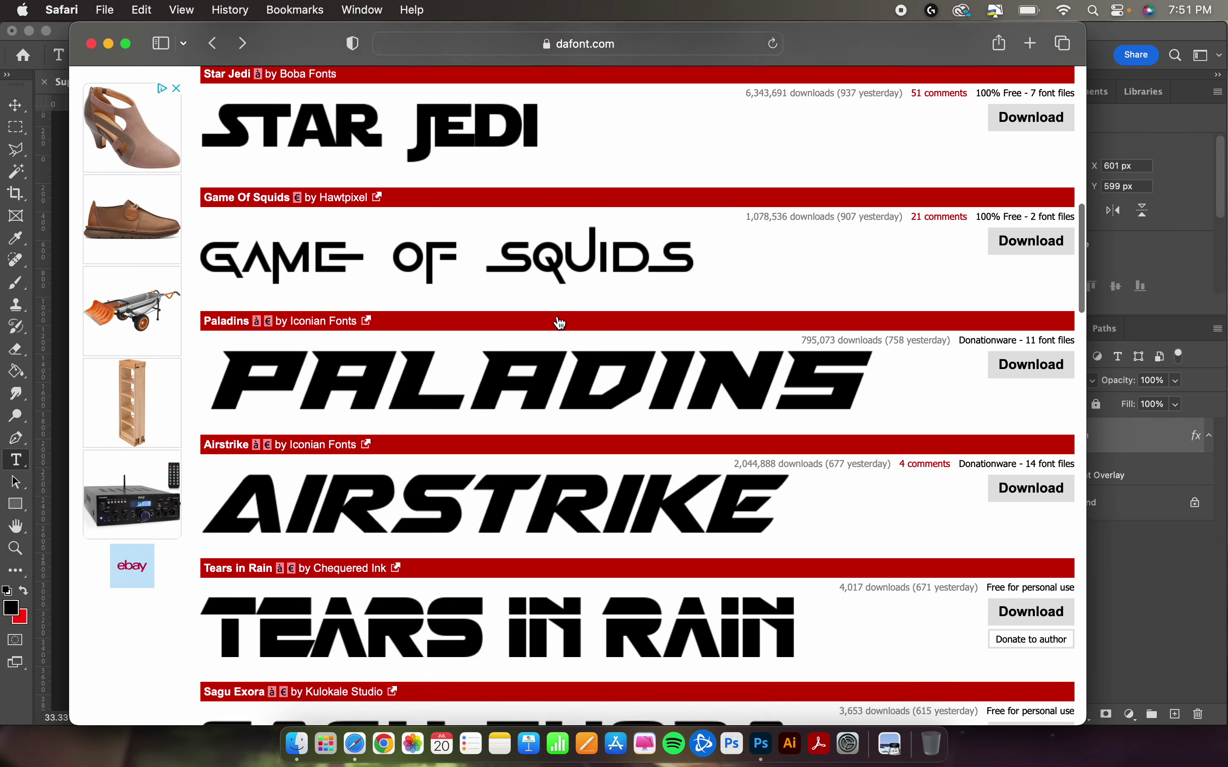
scroll(560, 320, "down", 13)
scroll(559, 321, "down", 5)
scroll(560, 321, "down", 2)
scroll(560, 321, "up", 10)
scroll(574, 411, "down", 18)
scroll(574, 411, "down", 8)
scroll(574, 411, "up", 20)
scroll(573, 411, "down", 1)
scroll(574, 411, "up", 9)
scroll(574, 411, "up", 2)
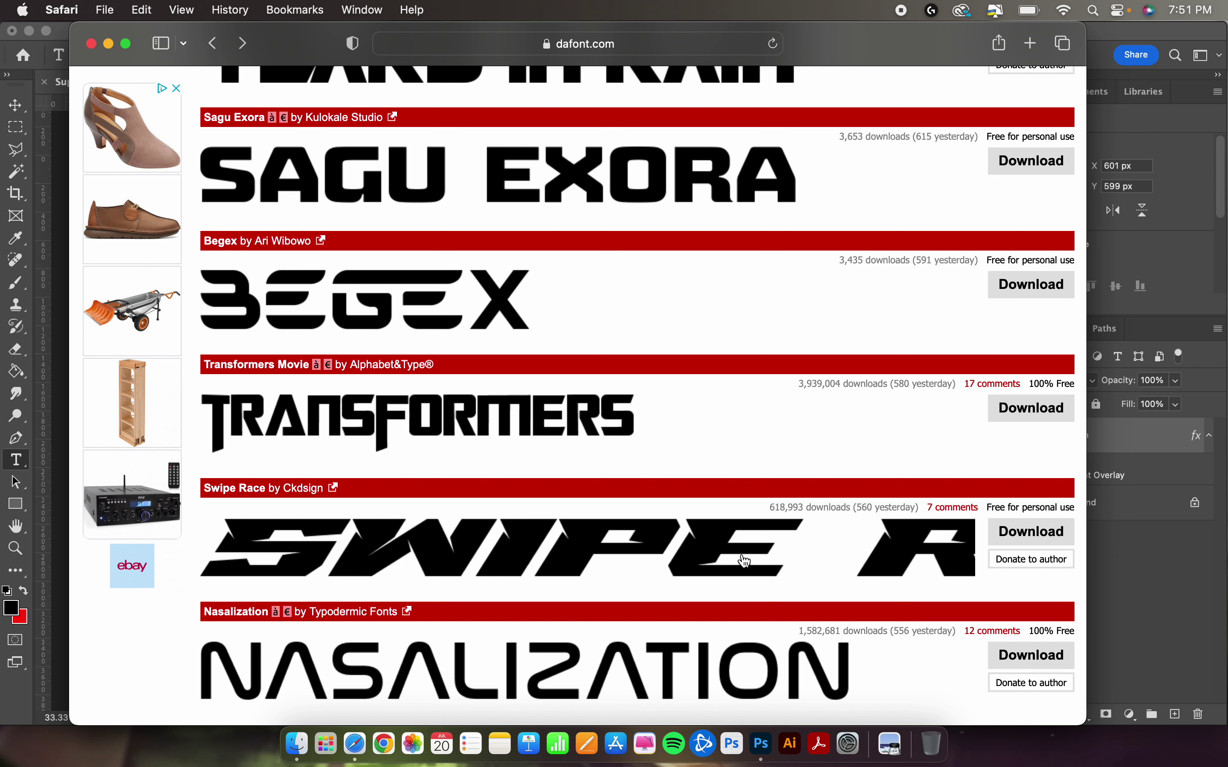
Download SwipeRaceDemo.ttf in Safari, then open it from the Downloads list in Font Book
left_click(1029, 537)
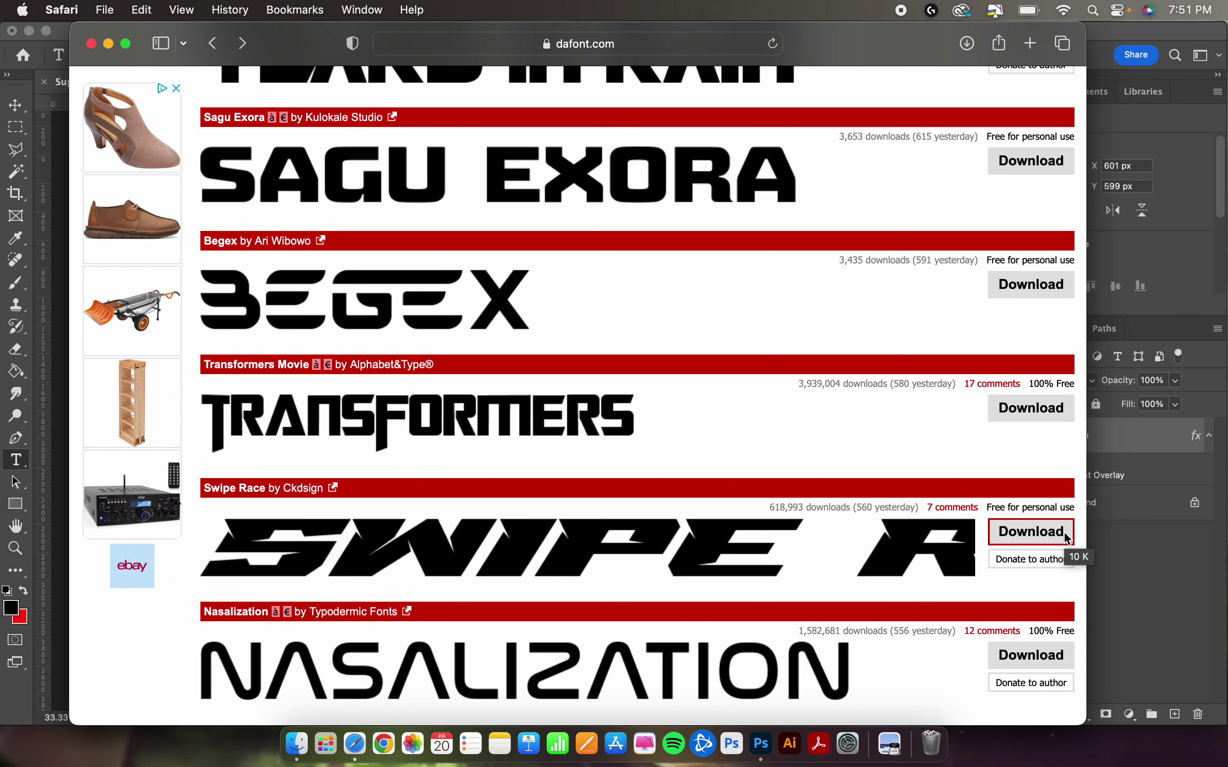
left_click(967, 56)
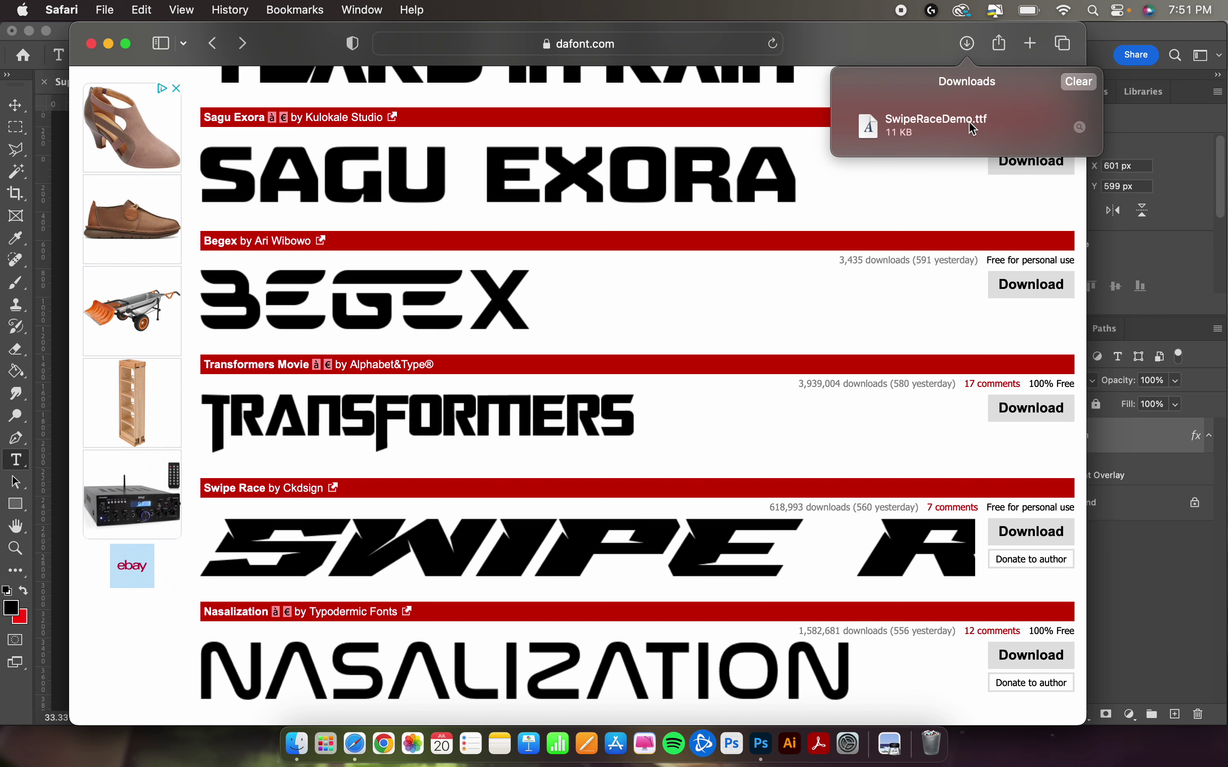
double_click(930, 126)
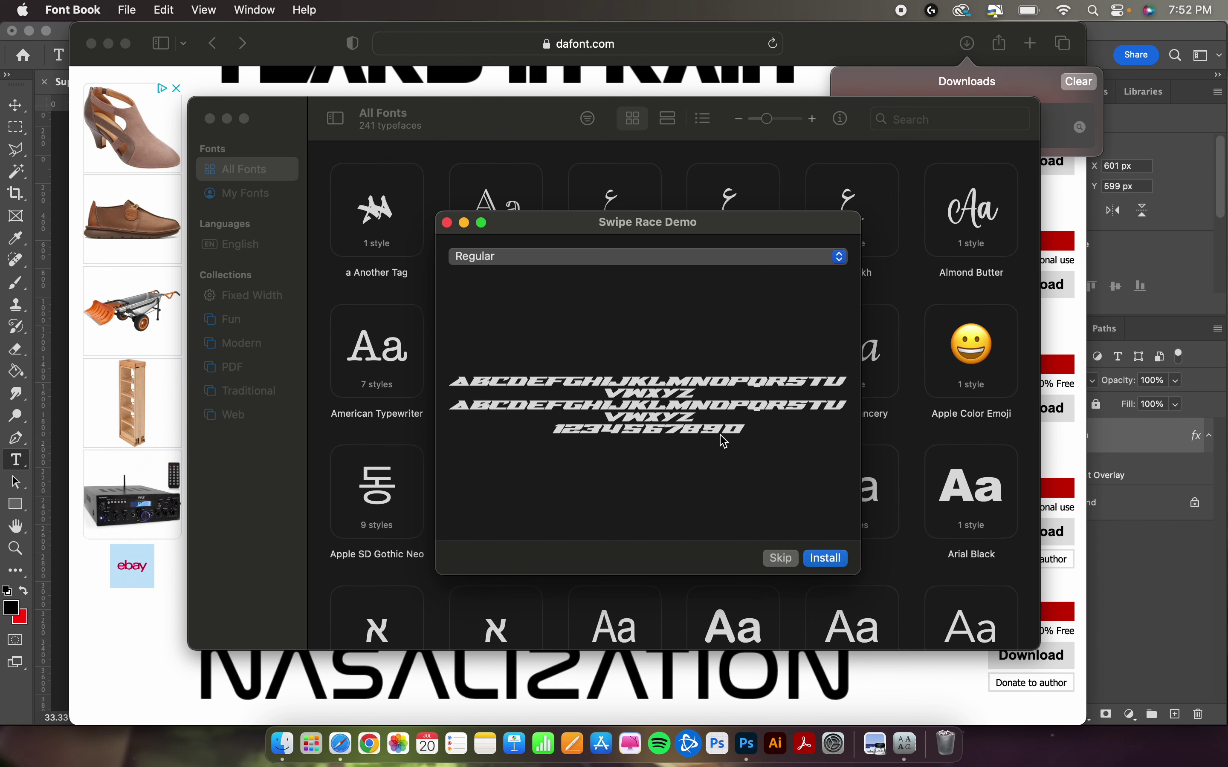
Install Swipe Race Demo, check it under My Fonts, and go back to Photoshop
left_click(826, 558)
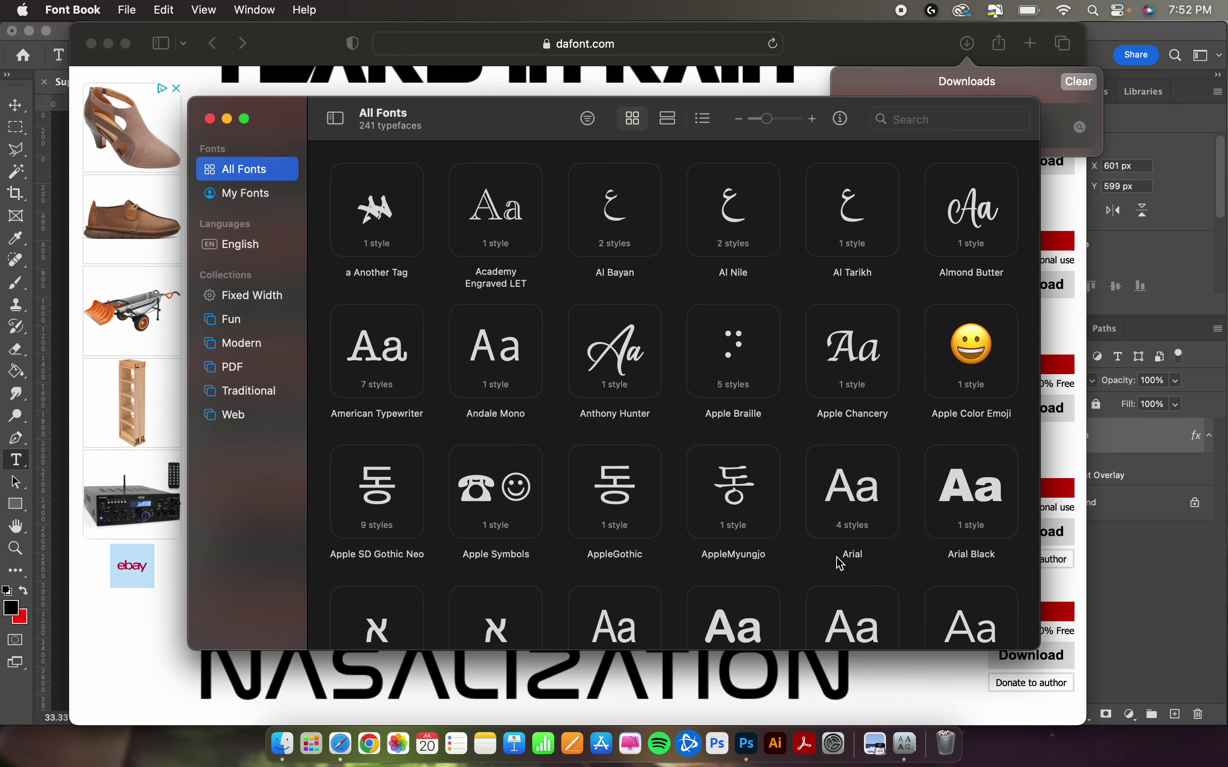
left_click(237, 195)
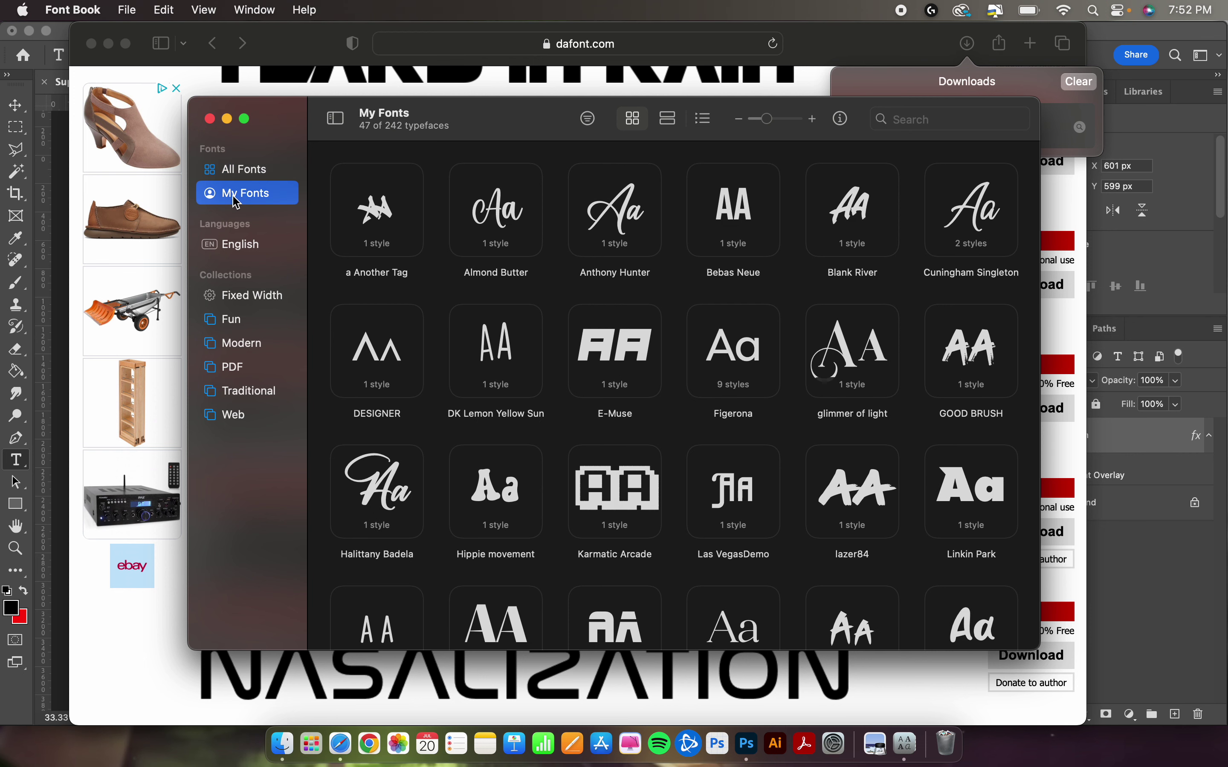
scroll(646, 411, "down", 5)
scroll(646, 411, "down", 8)
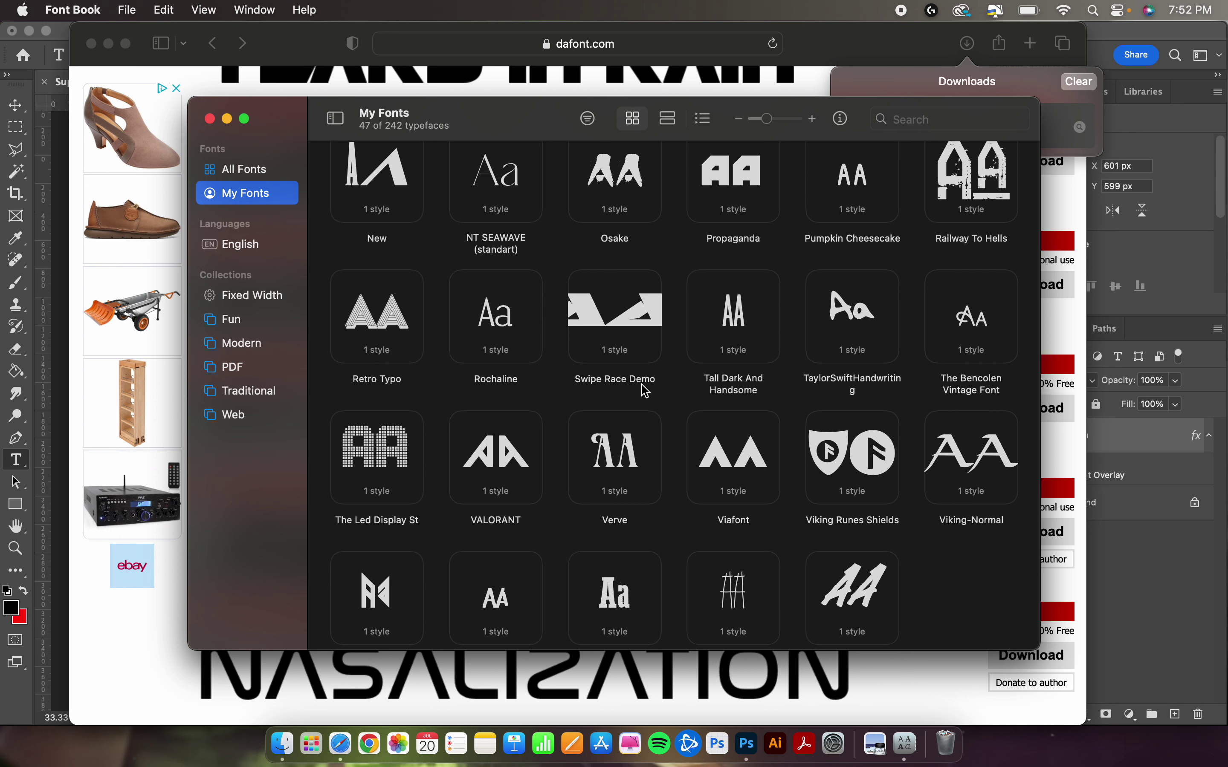
left_click(755, 753)
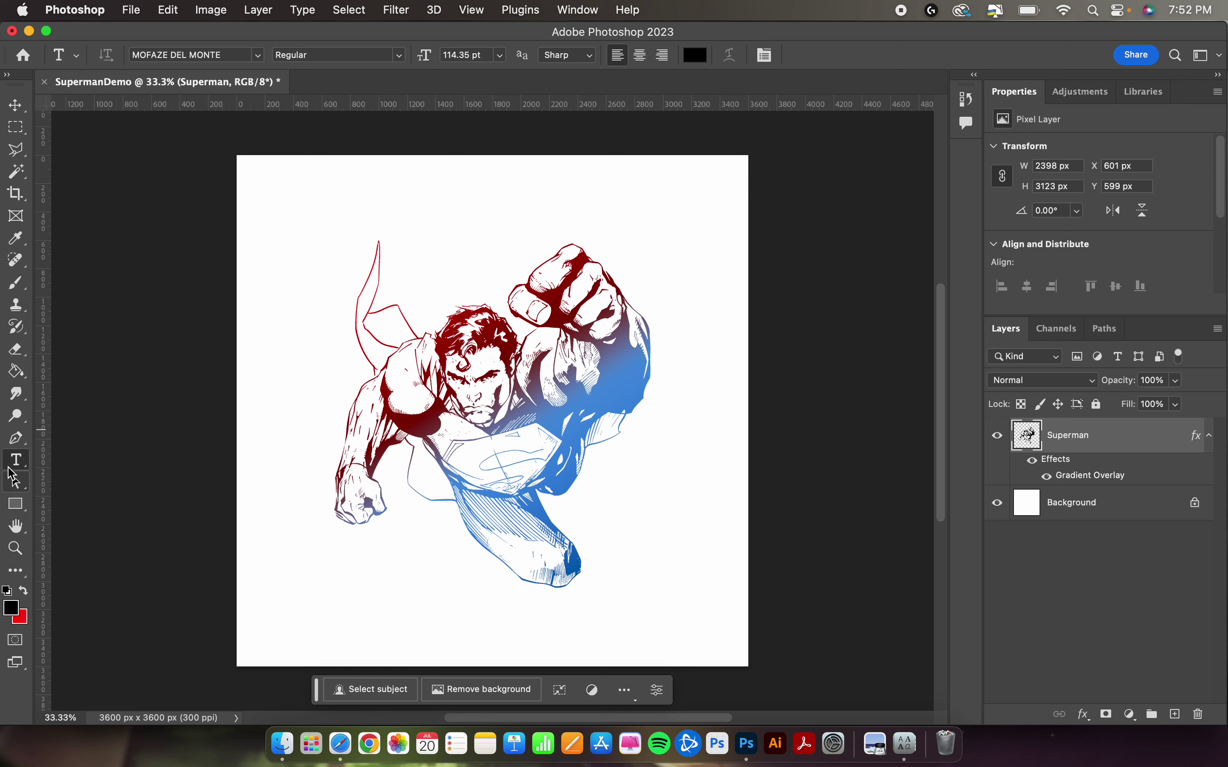
Set the Type tool's font family to Swipe Race Demo by searching 'race'
left_click(259, 57)
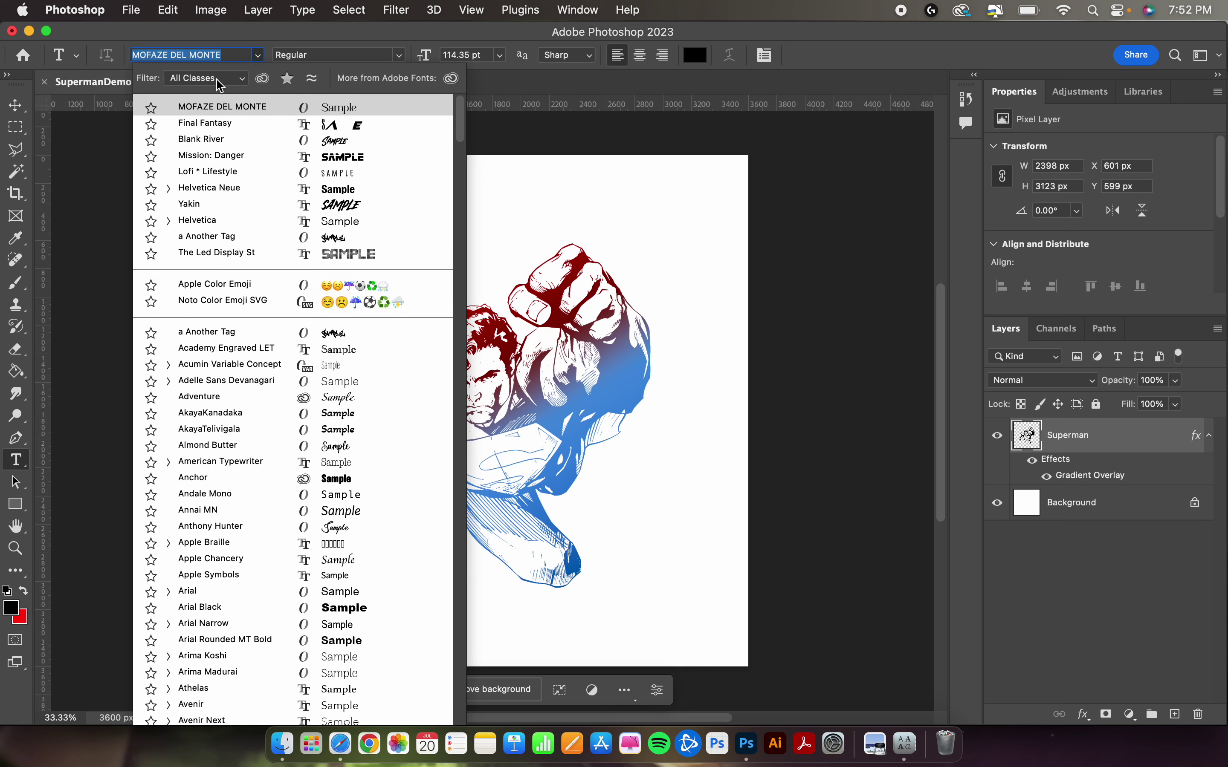
type("my")
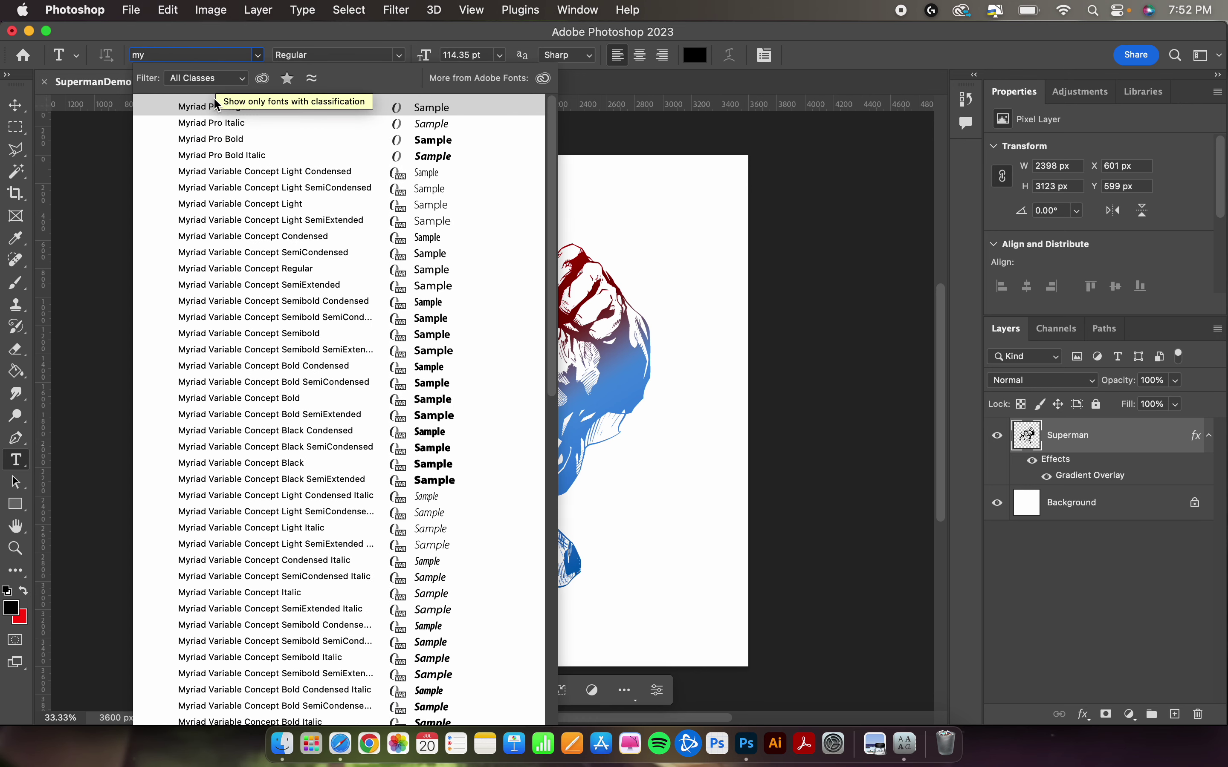
left_click(214, 107)
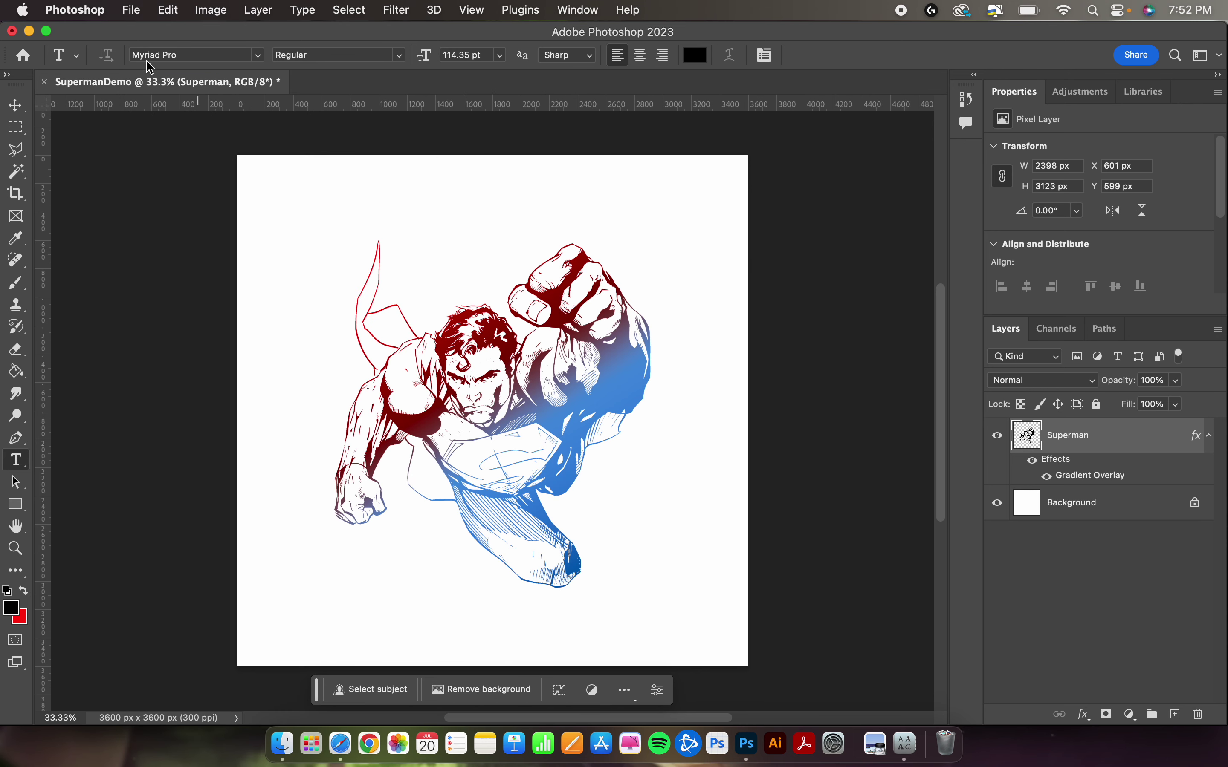
left_click_drag(190, 53, 118, 57)
key("BackSpace")
type("race")
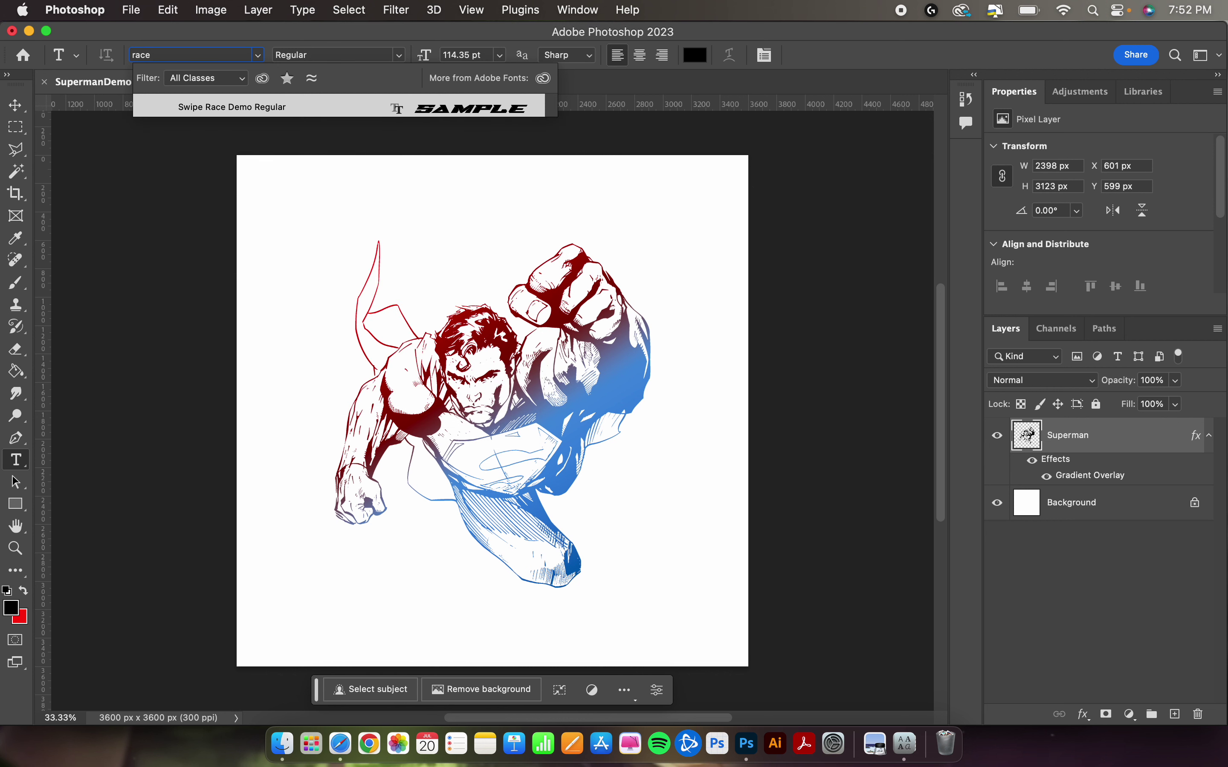
left_click(201, 109)
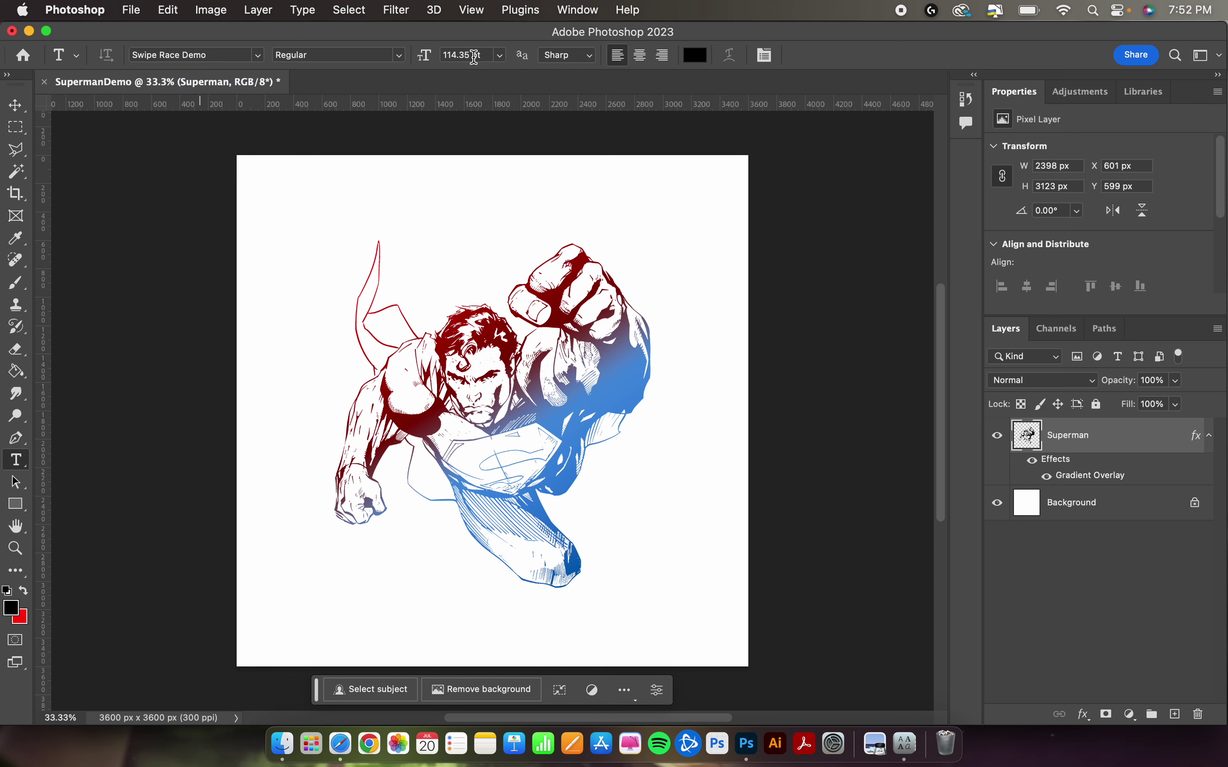
Set the text size to 72 pt and start a text layer on the lower canvas
left_click(499, 55)
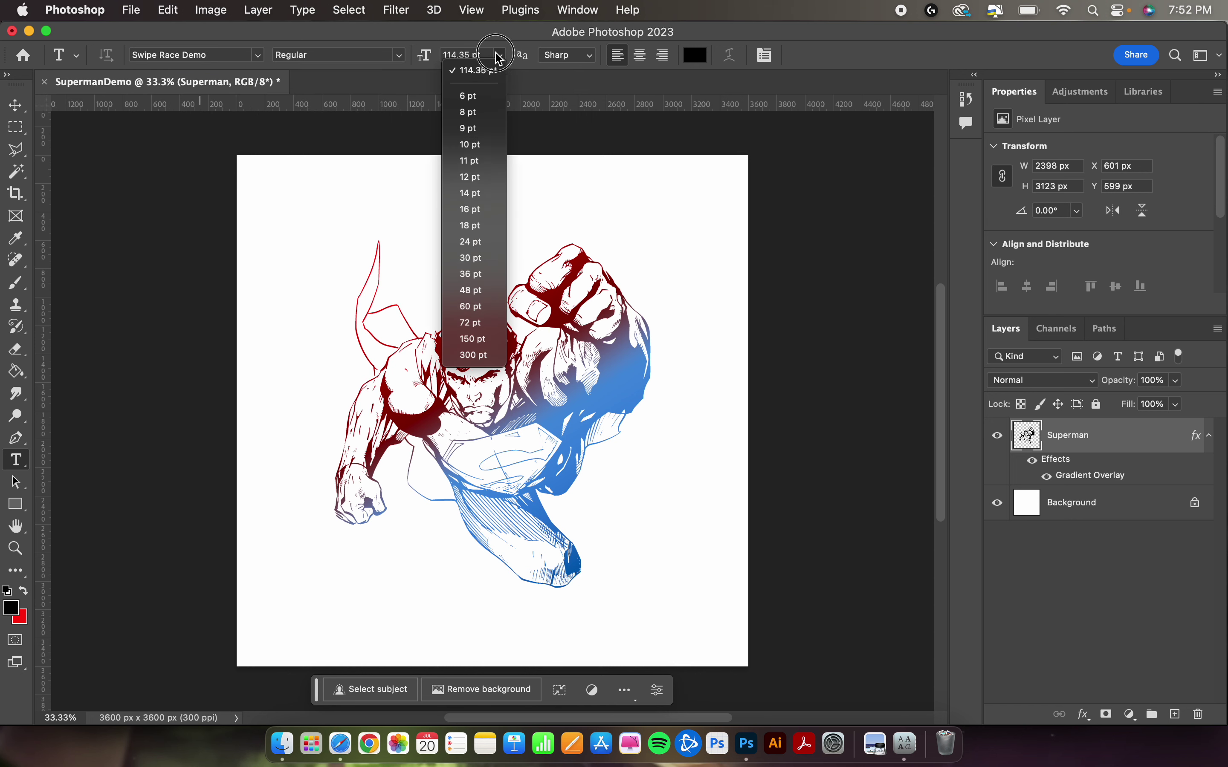
left_click(496, 340)
left_click(504, 56)
left_click(494, 324)
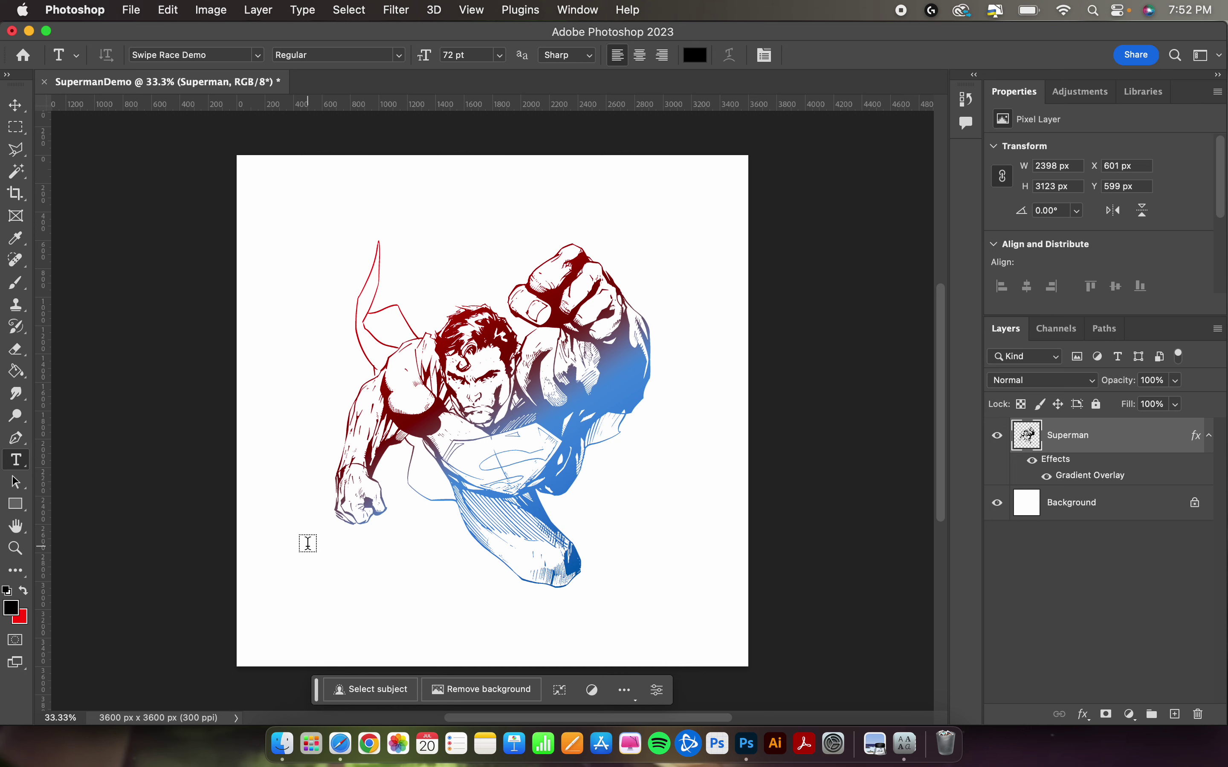
left_click(308, 544)
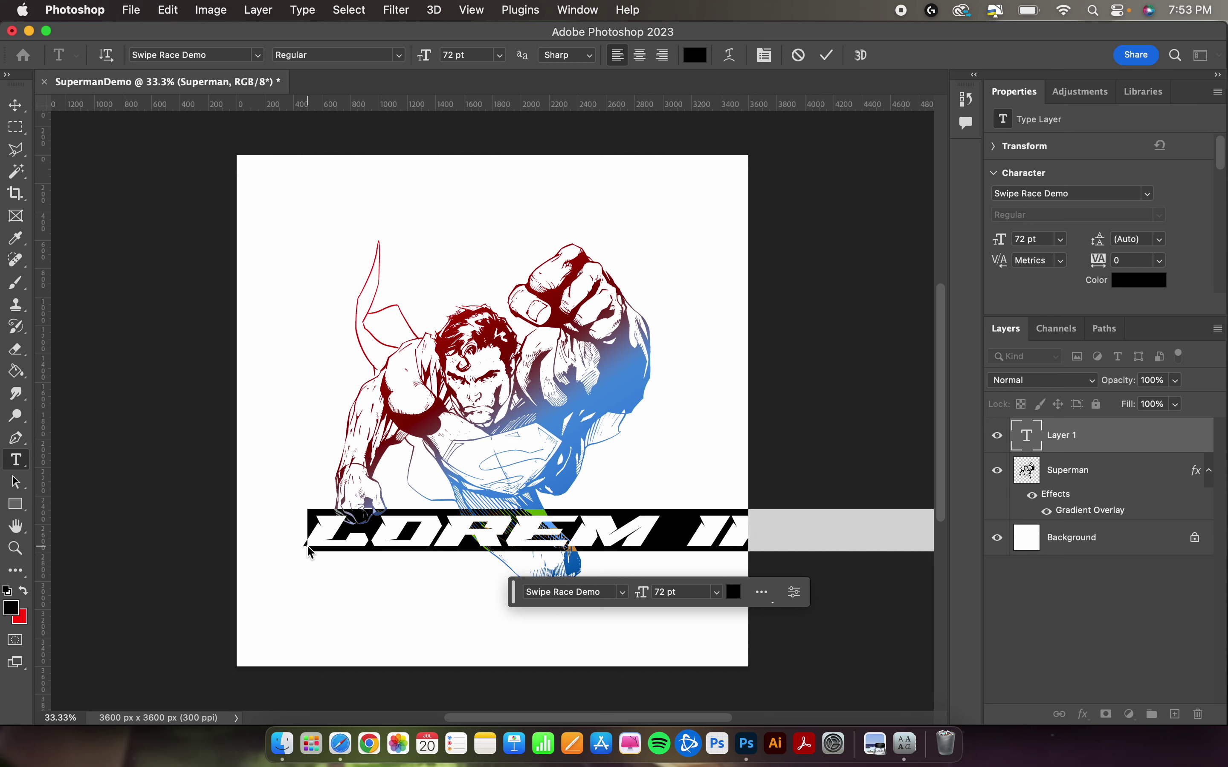
Type SUPERMAN and move the title slightly left and down
type("SUPERMAN")
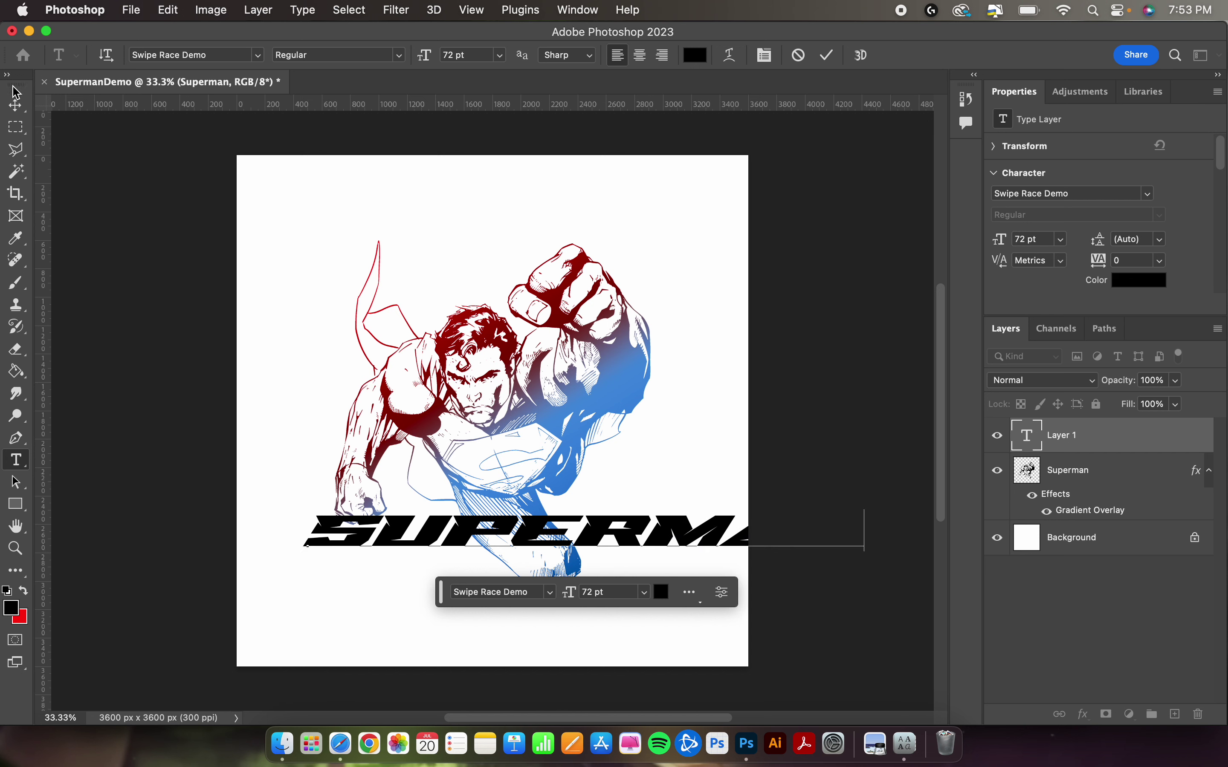
left_click(19, 111)
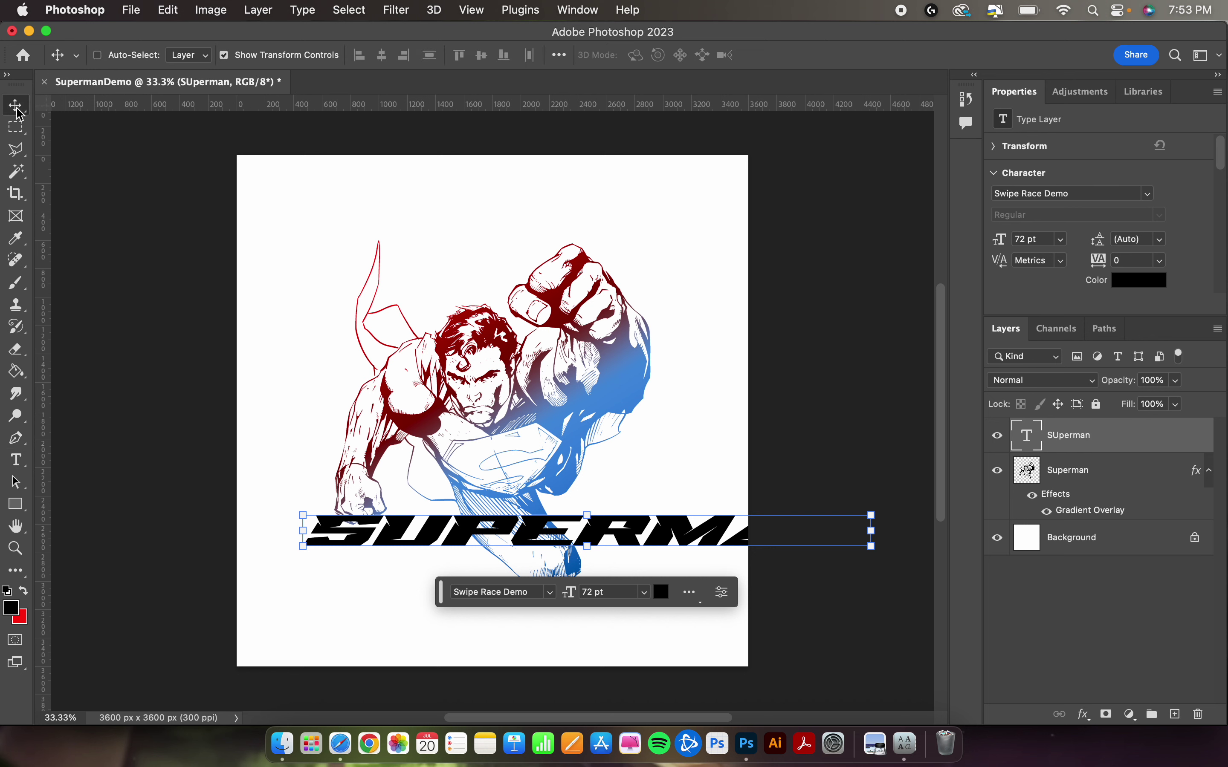
left_click_drag(635, 547, 586, 559)
Scale the title down from its corner to about 57 pt so it fits the canvas
left_click(823, 525)
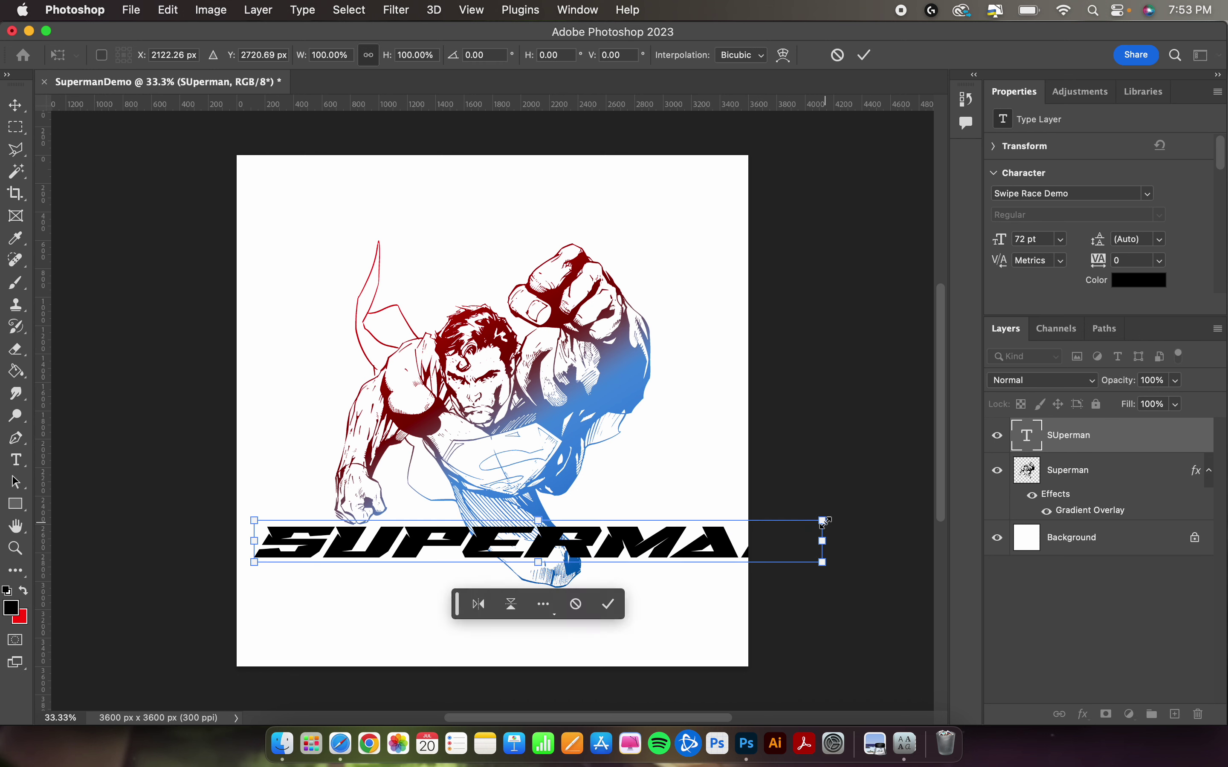
left_click_drag(823, 526, 668, 479)
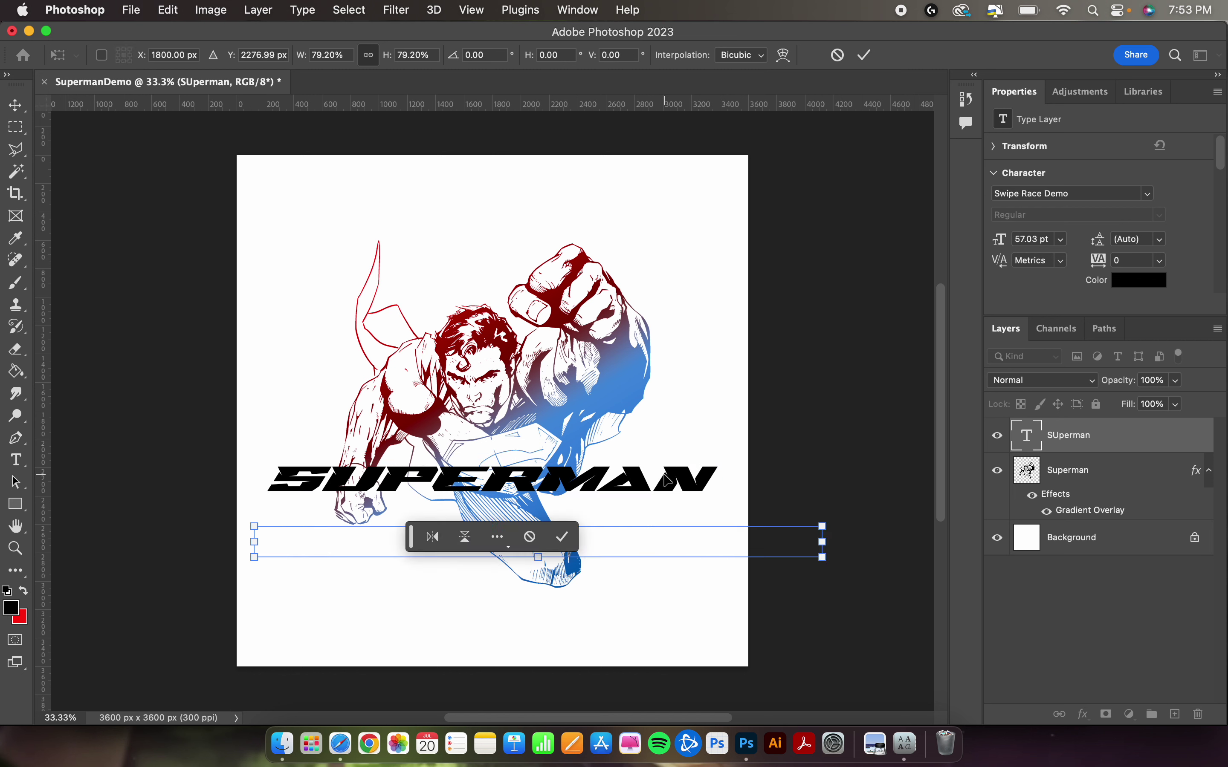
key("Return")
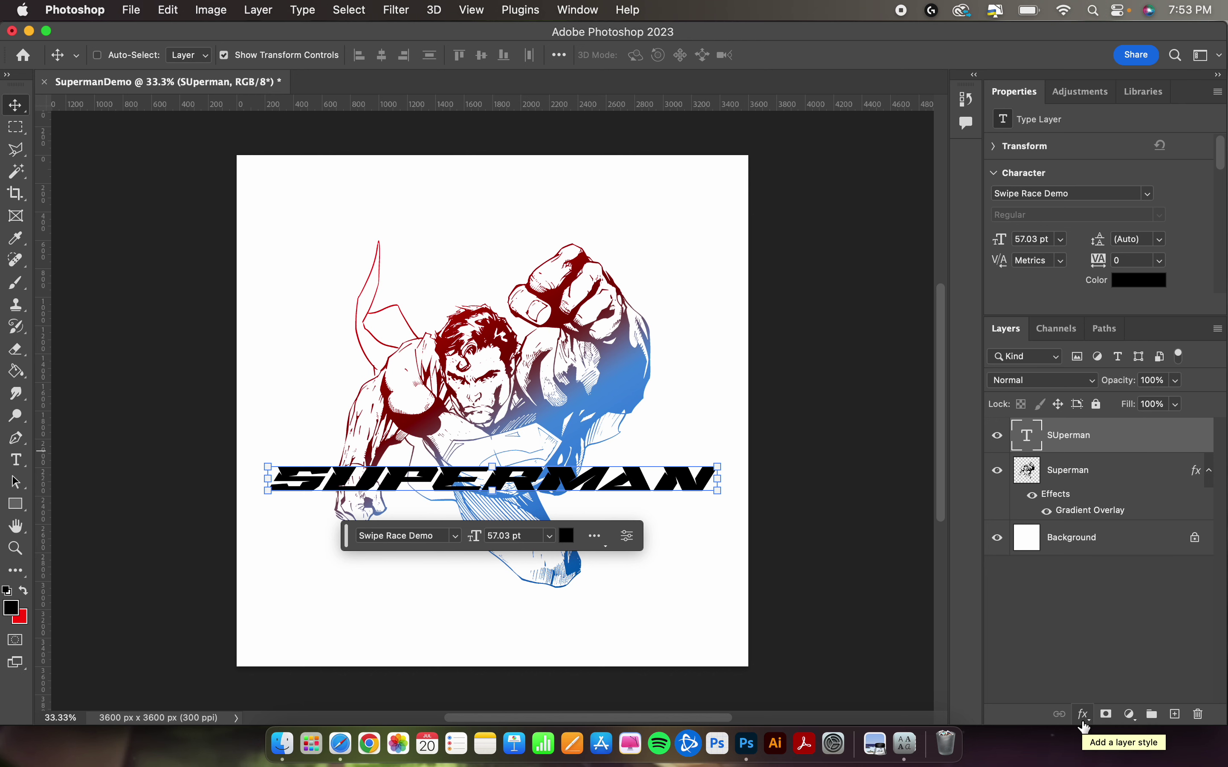
Add a 10 px white Outside Stroke layer effect to the SUPERMAN text layer
left_click(1084, 723)
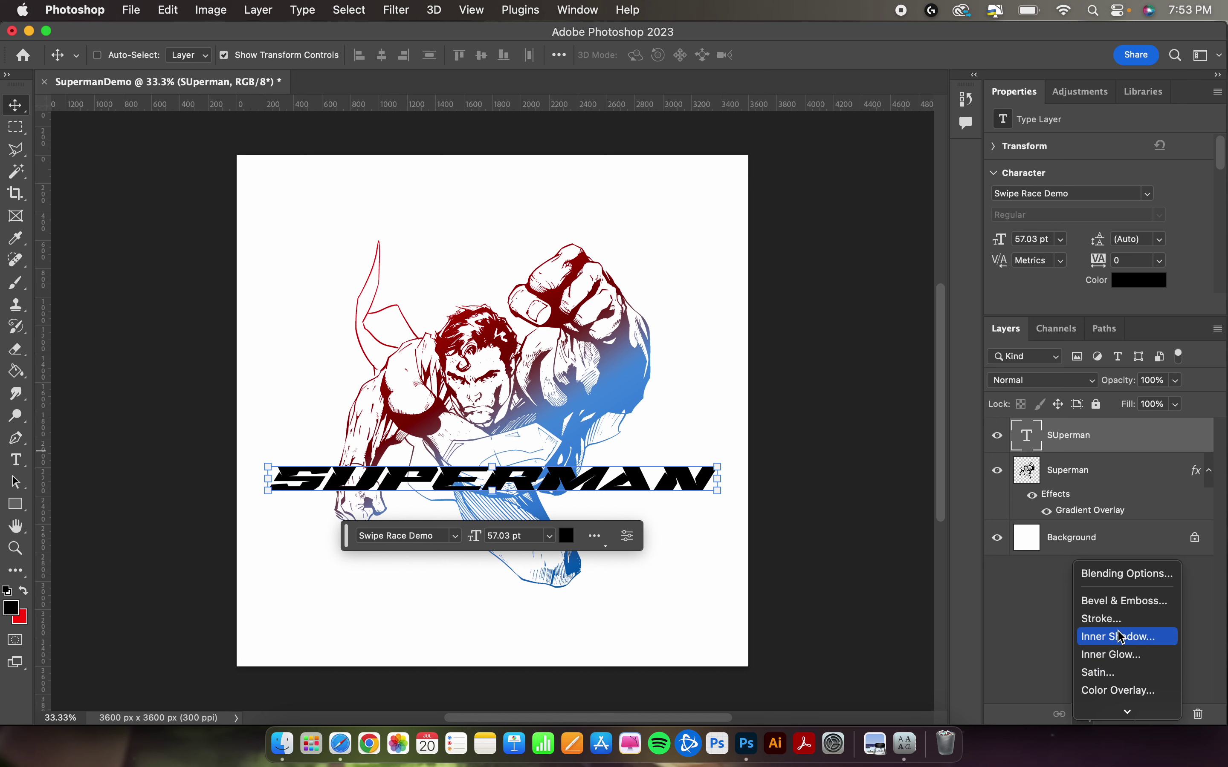
left_click(1129, 627)
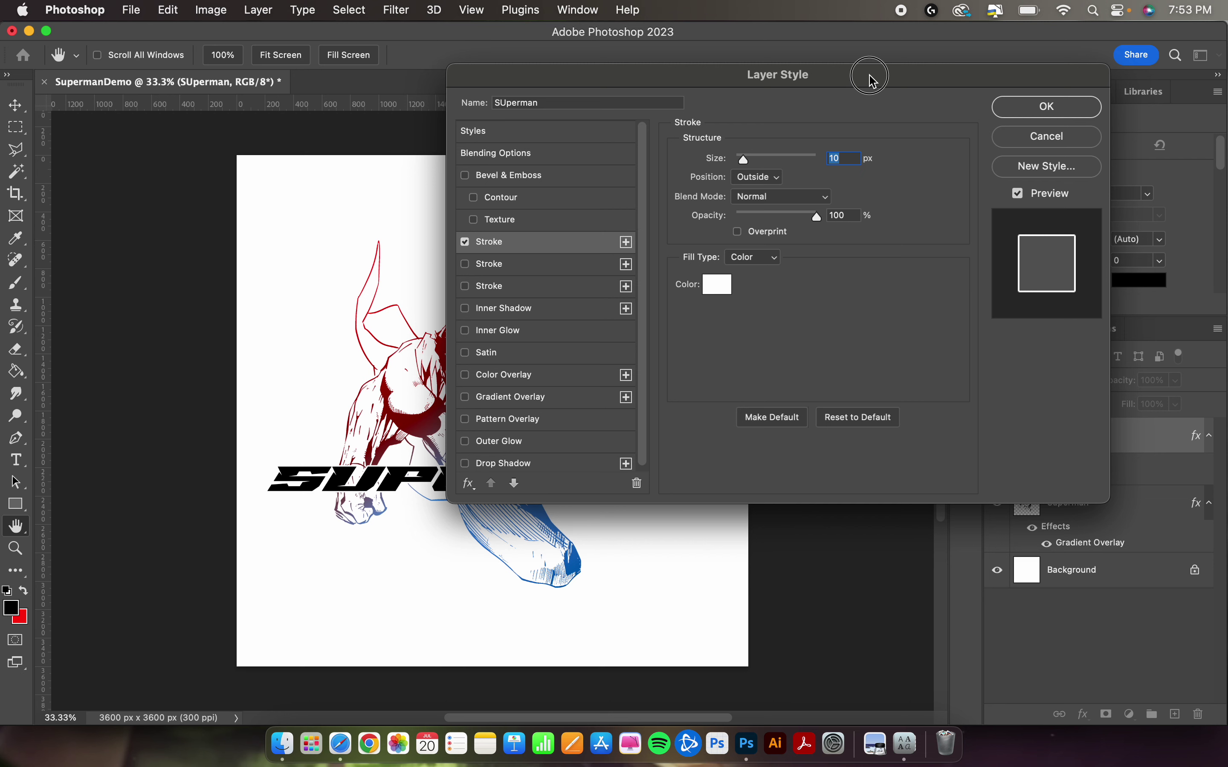
left_click_drag(872, 76, 973, 42)
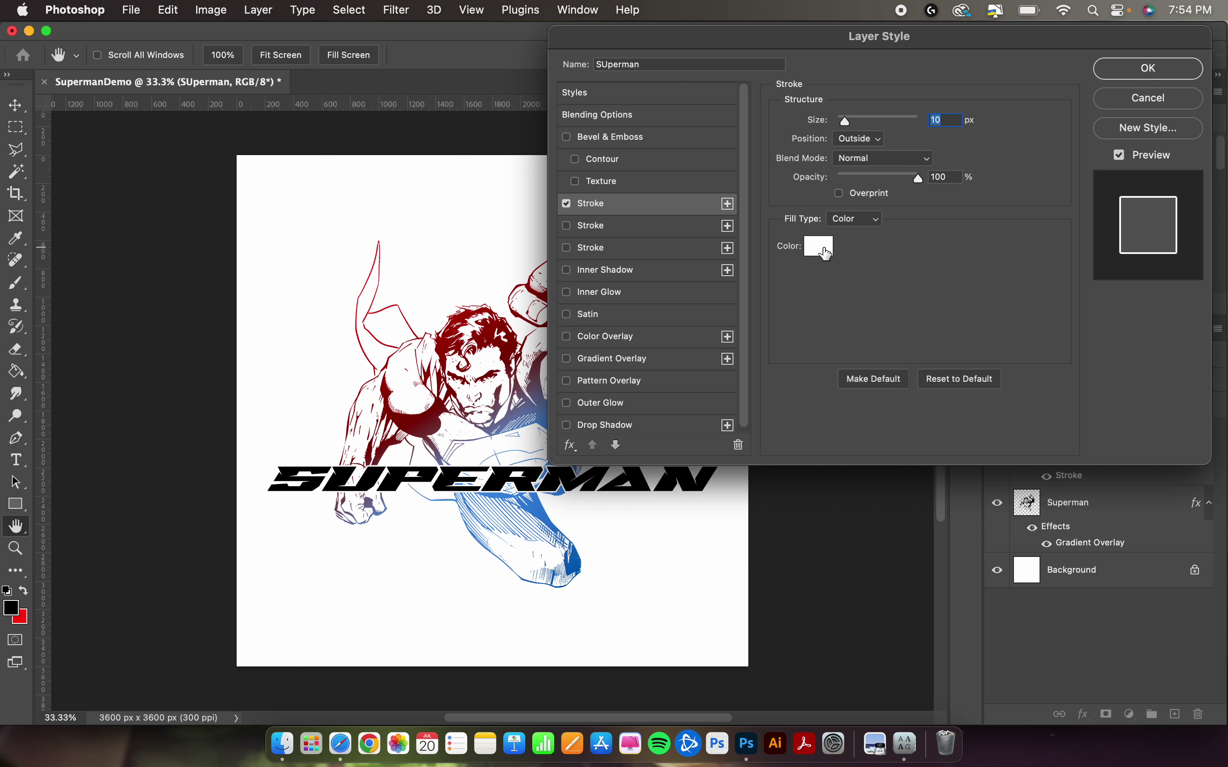
left_click(1135, 67)
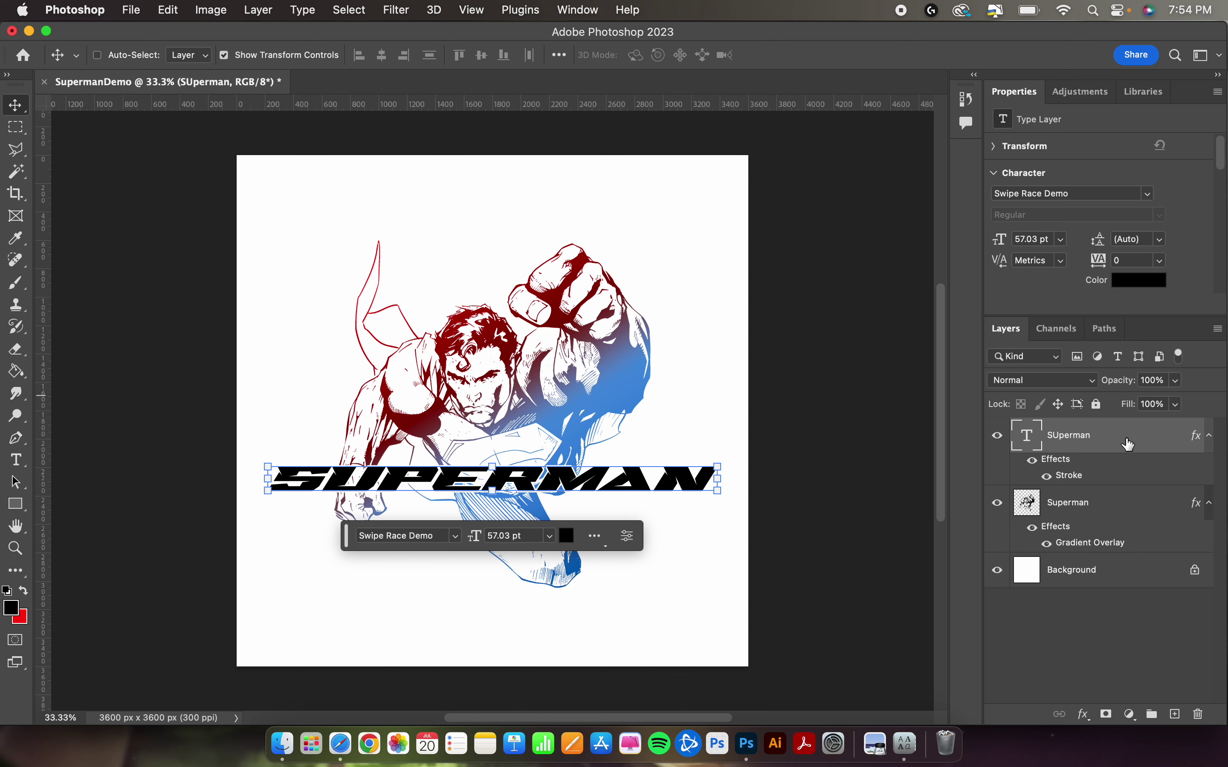
Rasterize the SUPERMAN title, lasso-delete the letter part under the fist, and deselect
right_click(1129, 445)
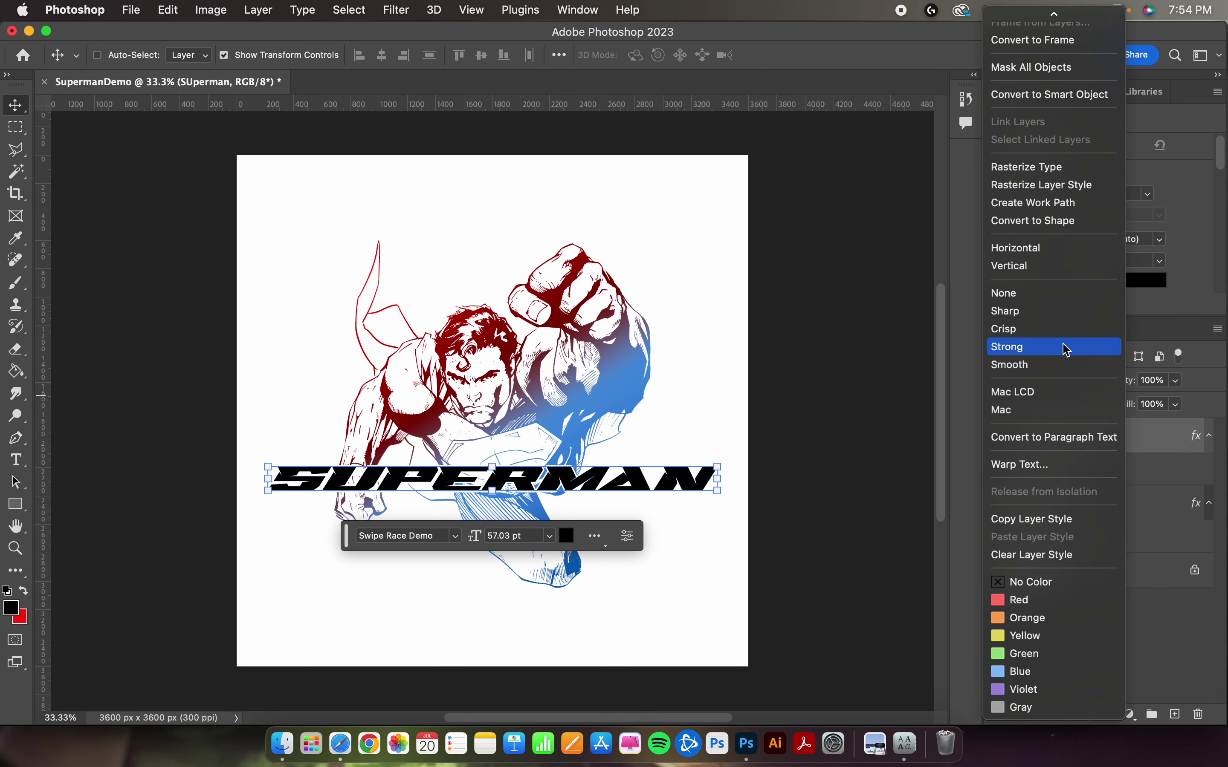
left_click(1069, 170)
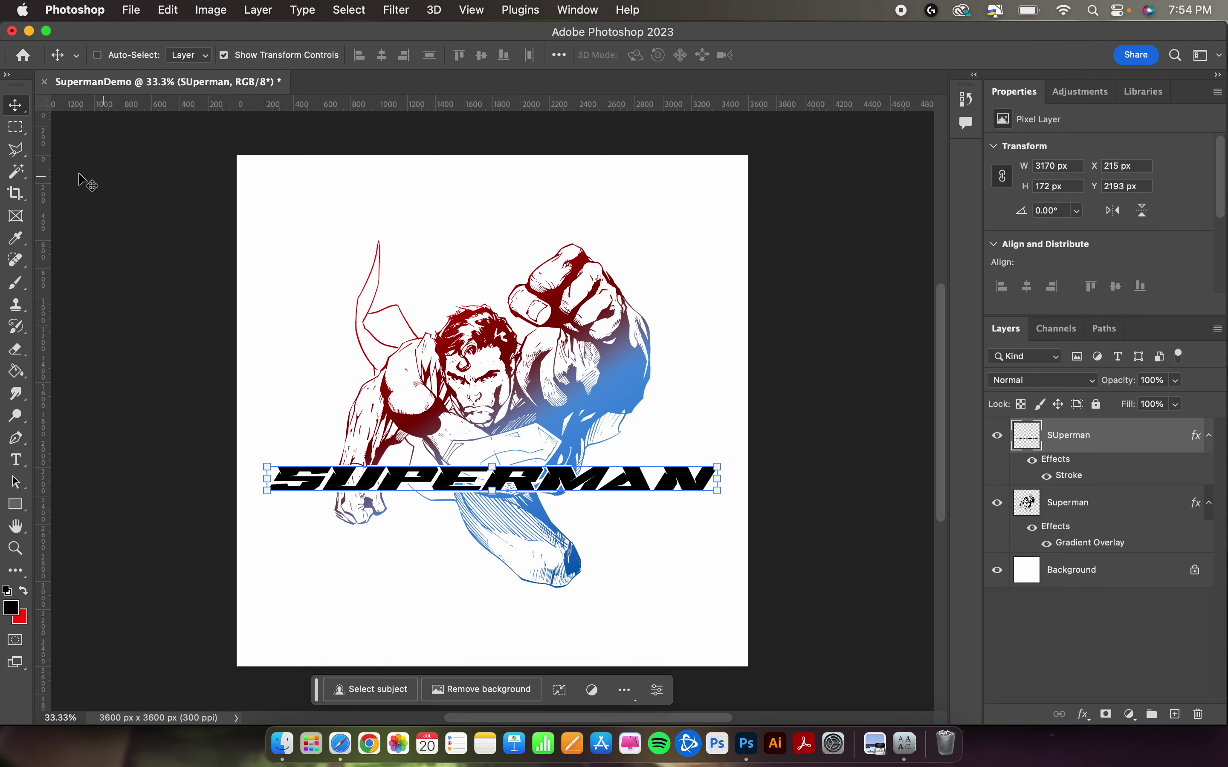
left_click(15, 152)
left_click(16, 157)
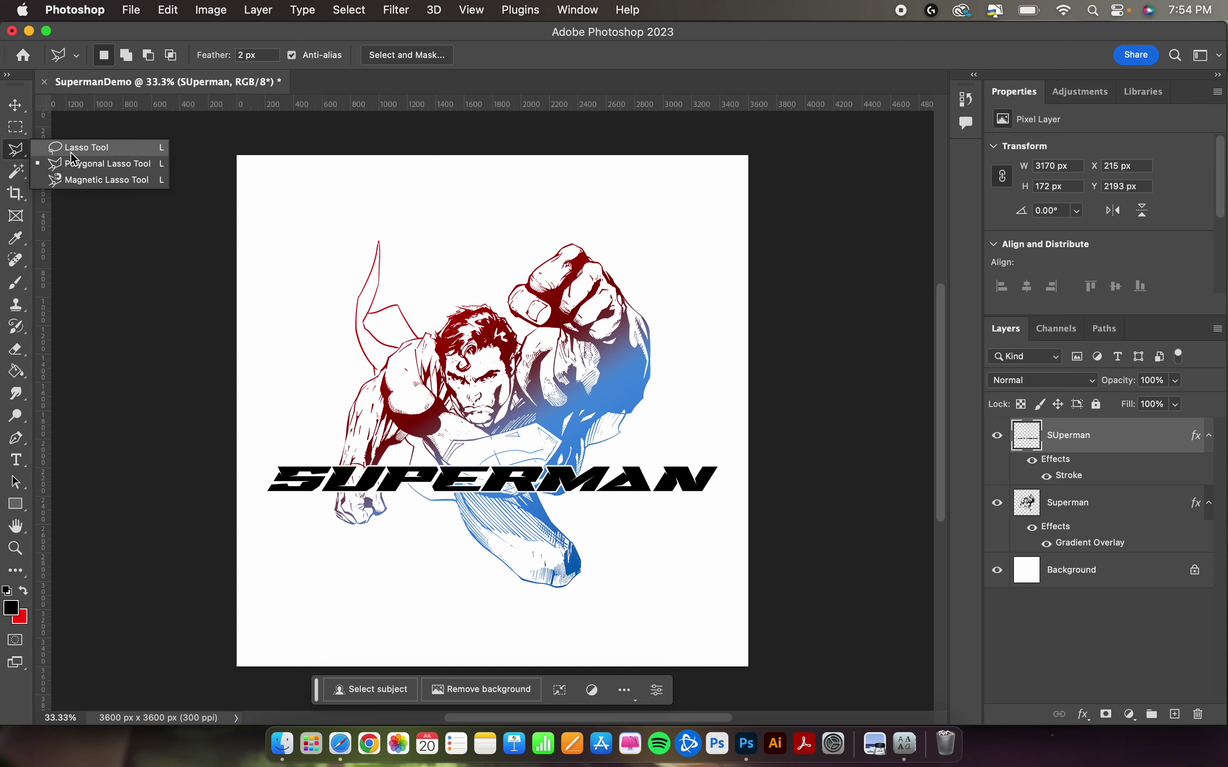
left_click(71, 145)
left_click(26, 152)
left_click(76, 147)
mouse_move(341, 459)
left_mouse_down()
mouse_move(338, 503)
mouse_move(363, 504)
mouse_move(381, 489)
mouse_move(369, 449)
left_mouse_up()
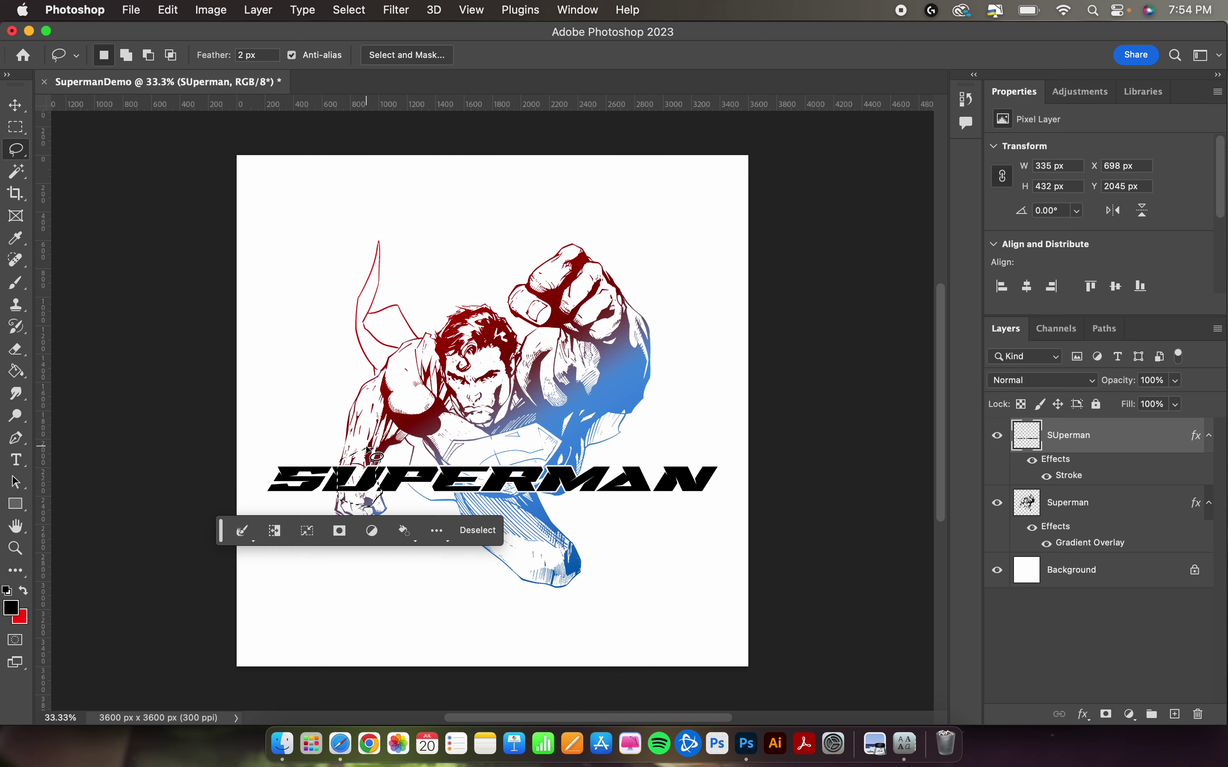
key("Delete")
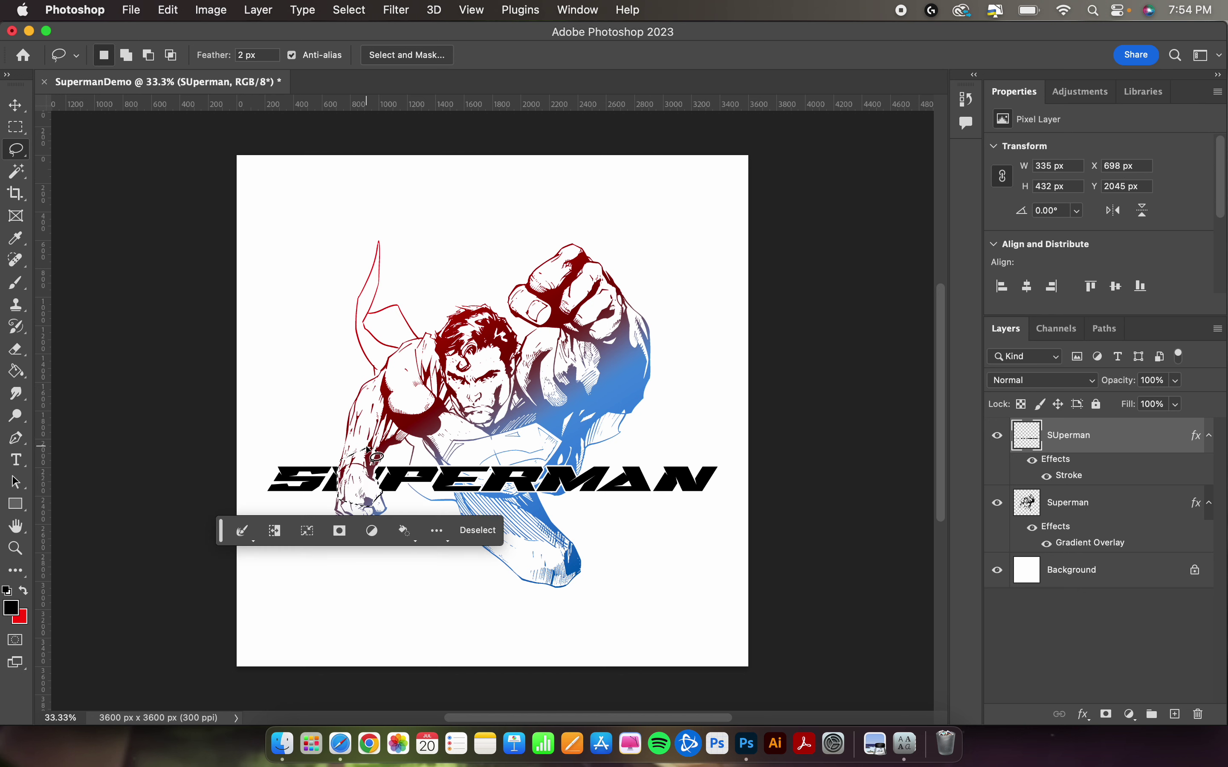
left_click(467, 389)
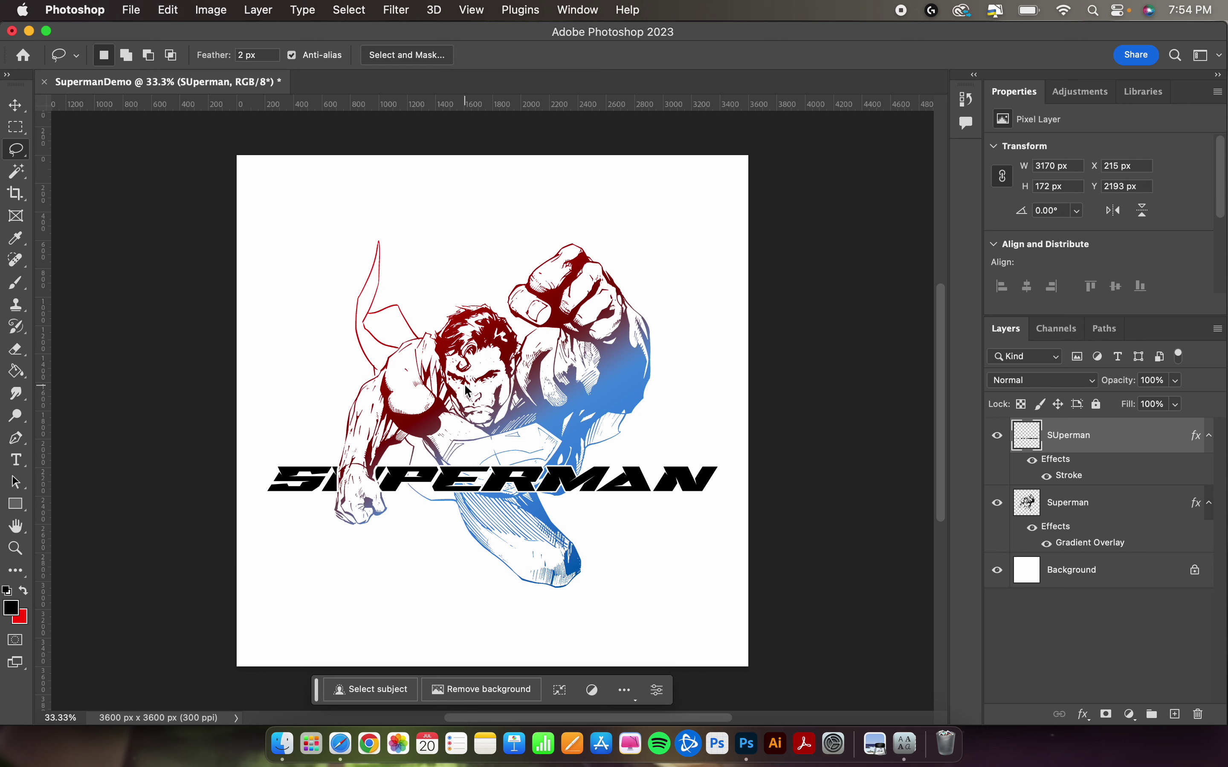